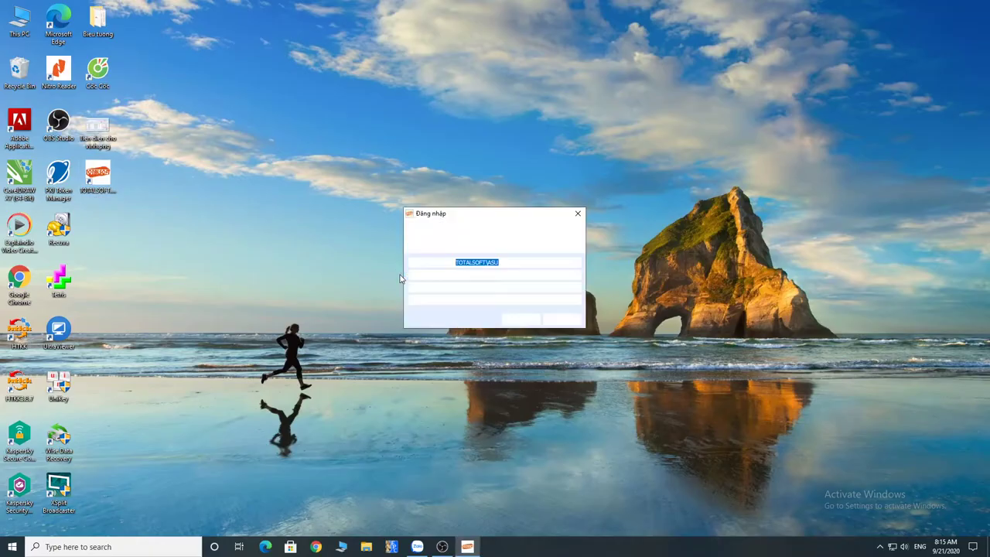
Log in to the KETOANXDTT133 database on server TOTALSOFT\ASU as ADMIN.
click(571, 277)
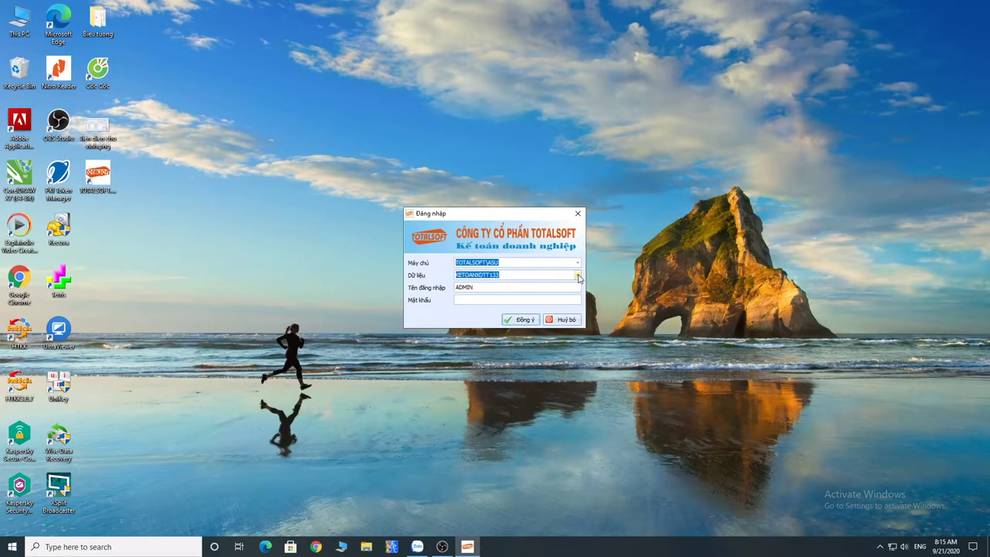
click(577, 276)
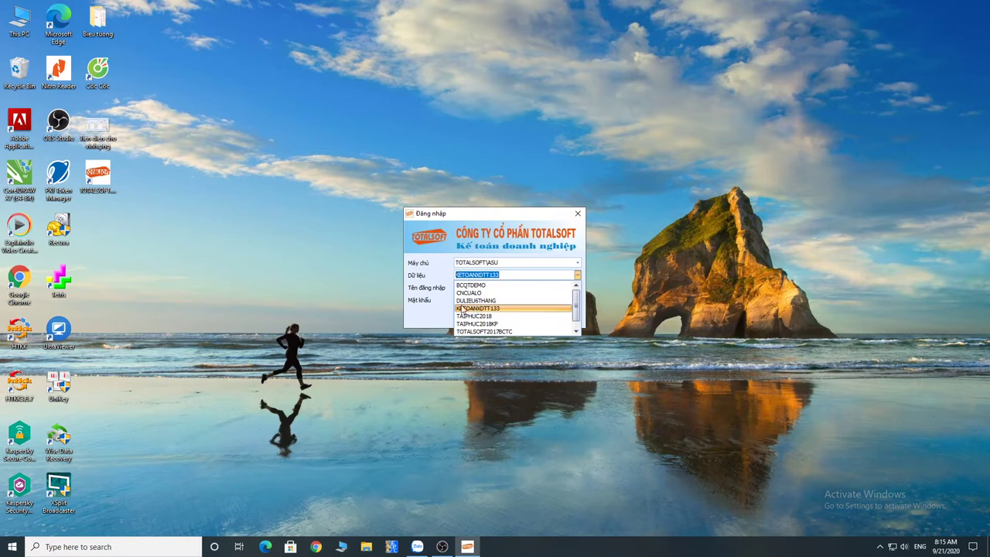
click(439, 263)
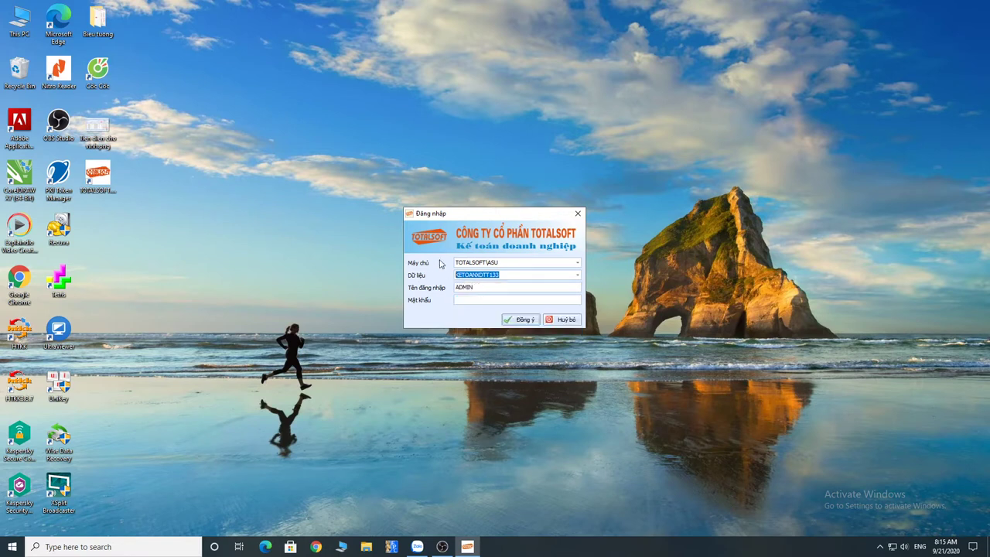
click(520, 319)
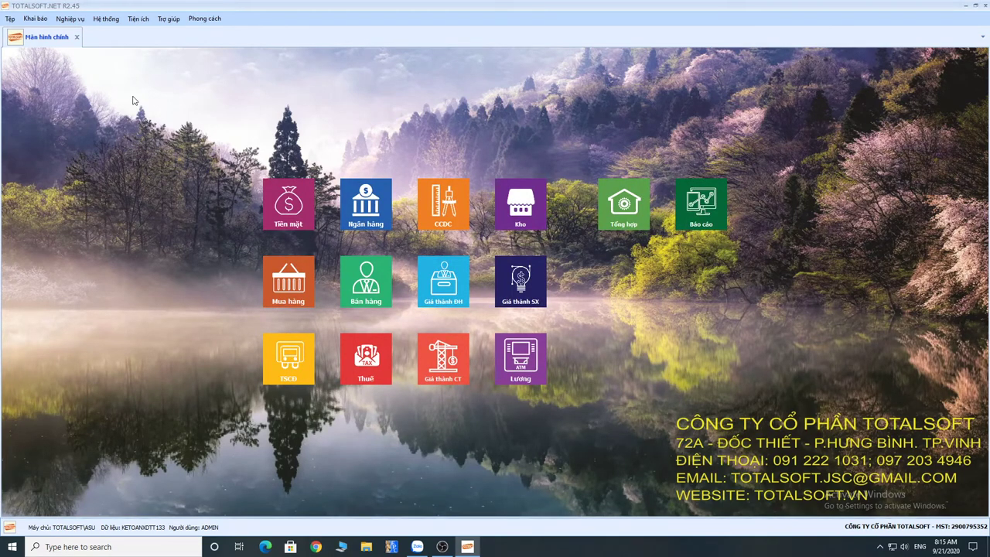
Open the initial balance declaration for accounts (Khai báo số dư ban đầu, Tài khoản).
click(35, 18)
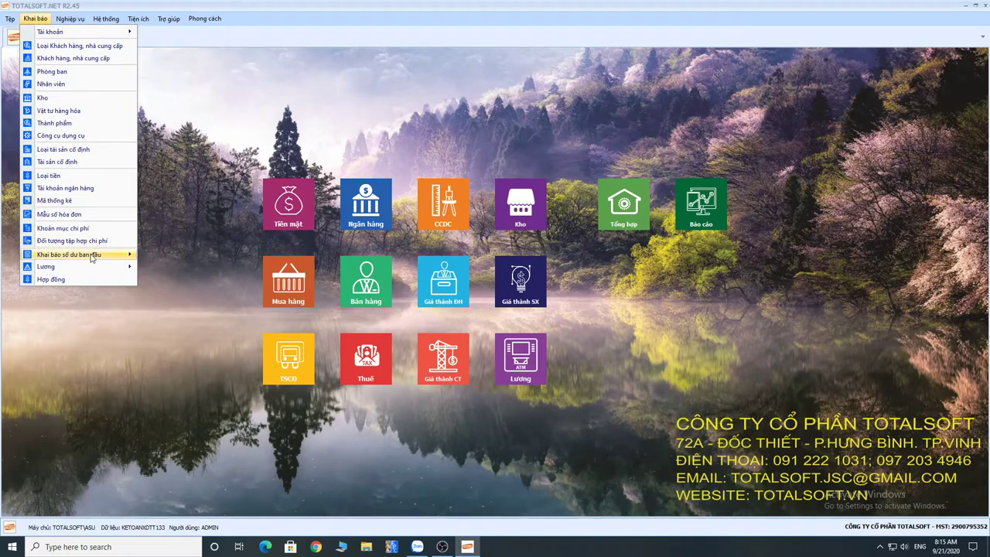
mouse_move(90, 258)
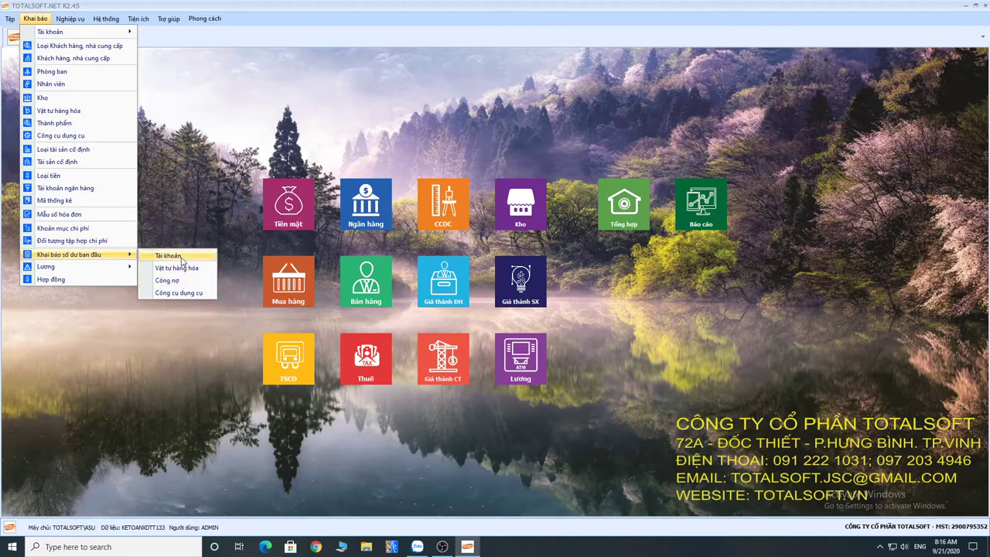
click(182, 260)
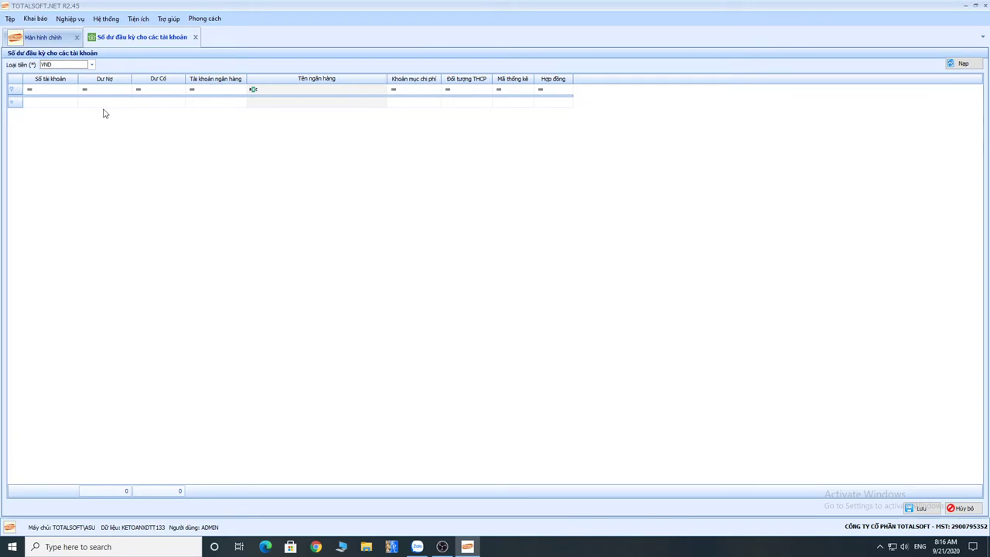
Add an opening balance row for account 1111 with a debit balance (Dư Nợ) of 100.000.000.
click(71, 103)
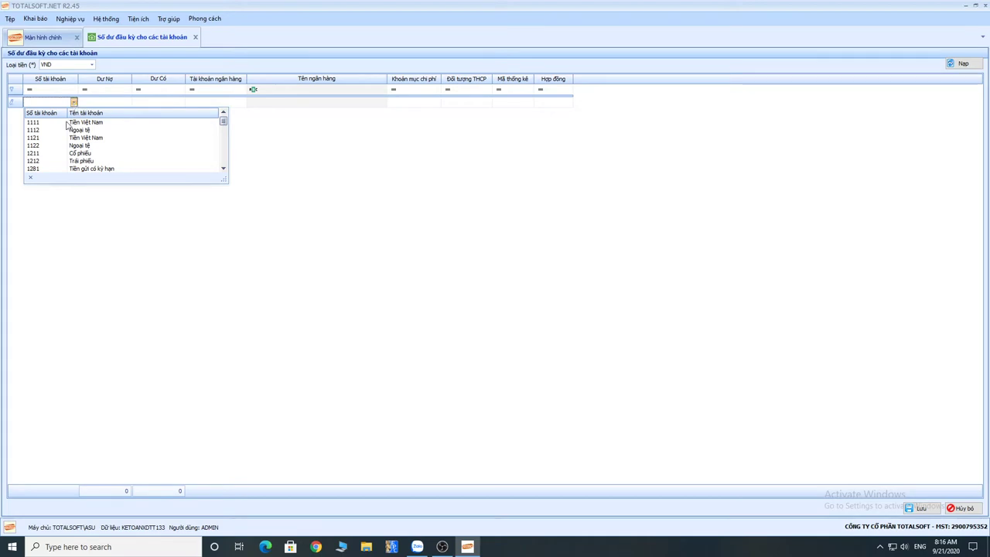
click(67, 123)
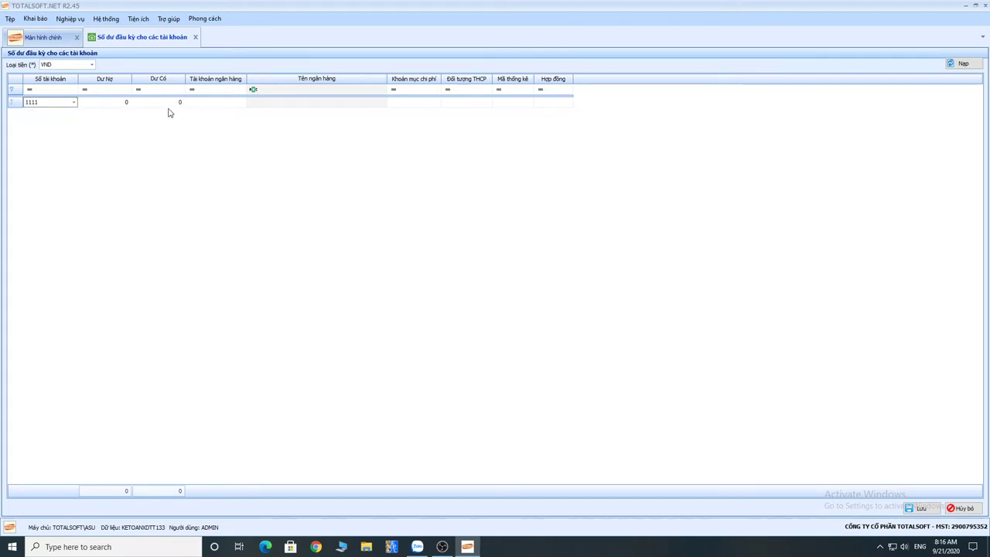
key(Tab)
text(100.000.000)
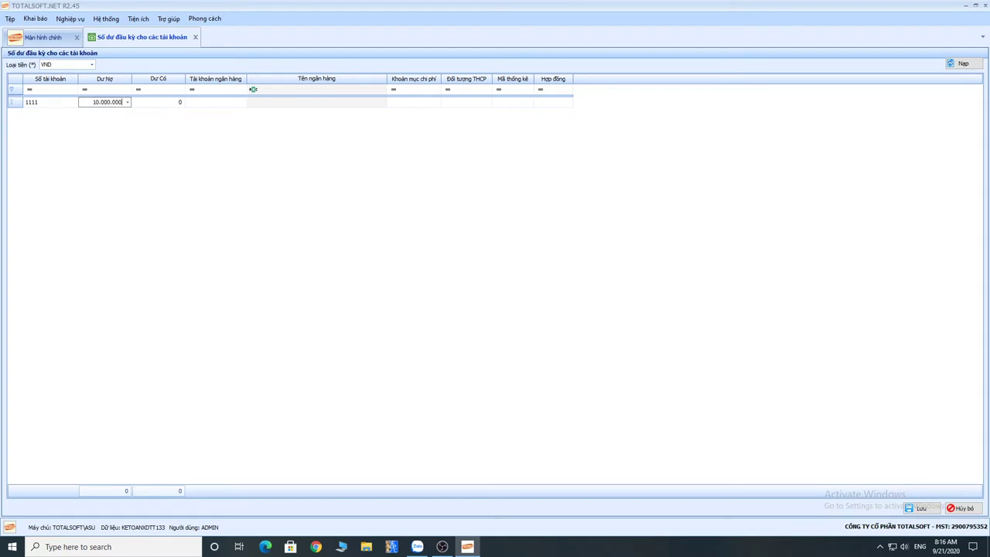
key(Tab)
Add a row for account 1121 with a debit balance of 50.000.000, linked to the VIETCOMBANK bank account.
click(74, 114)
click(74, 113)
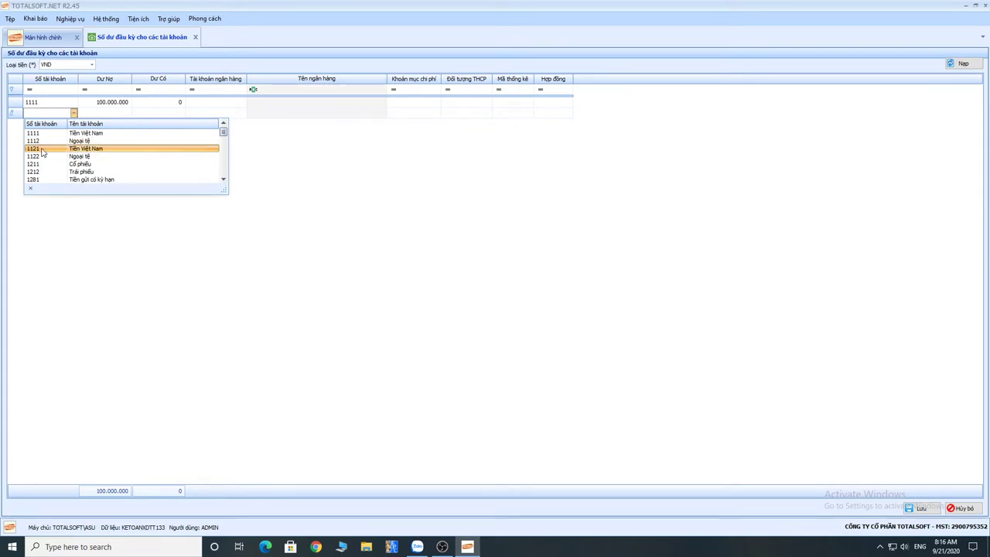
click(42, 150)
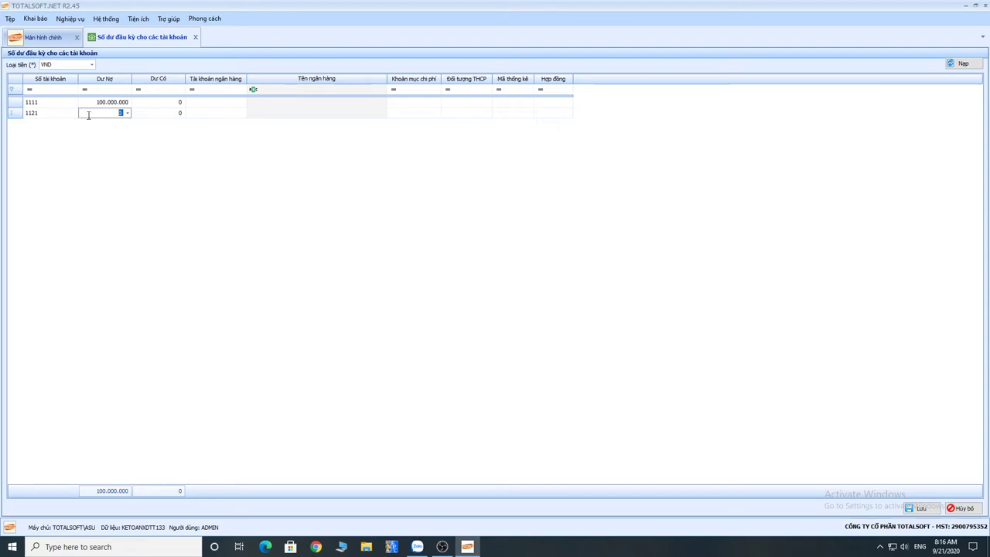
click(217, 116)
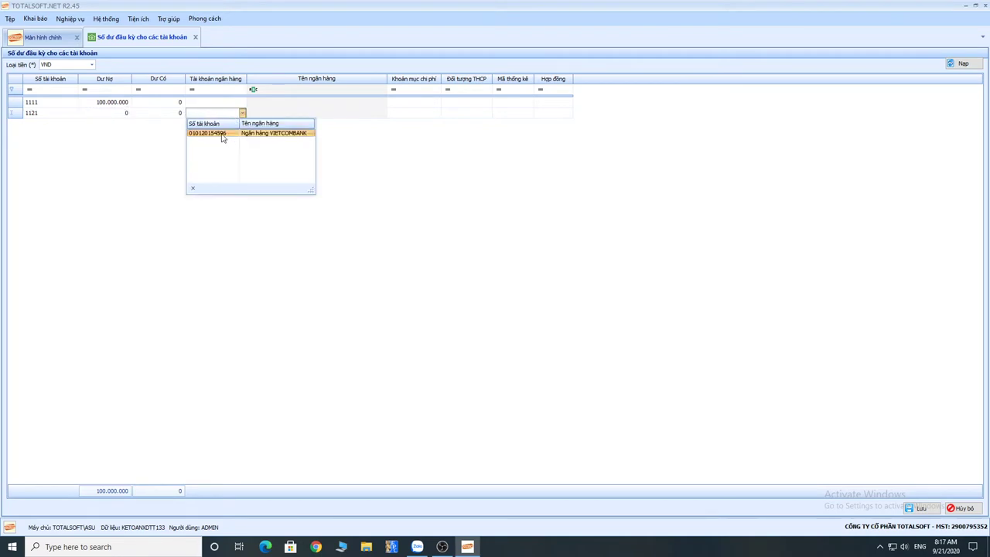
click(219, 133)
click(116, 113)
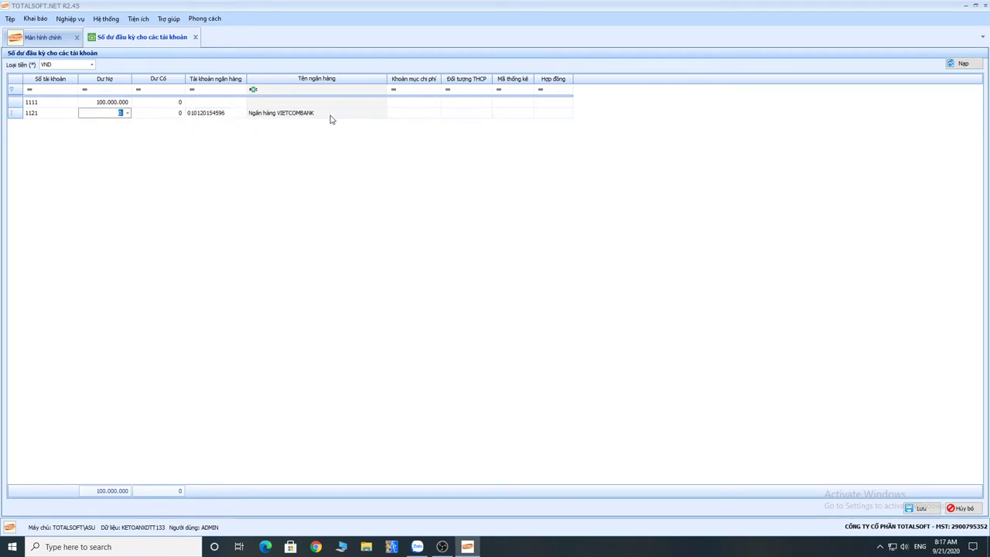
text(5000000)
key(Tab)
click(240, 114)
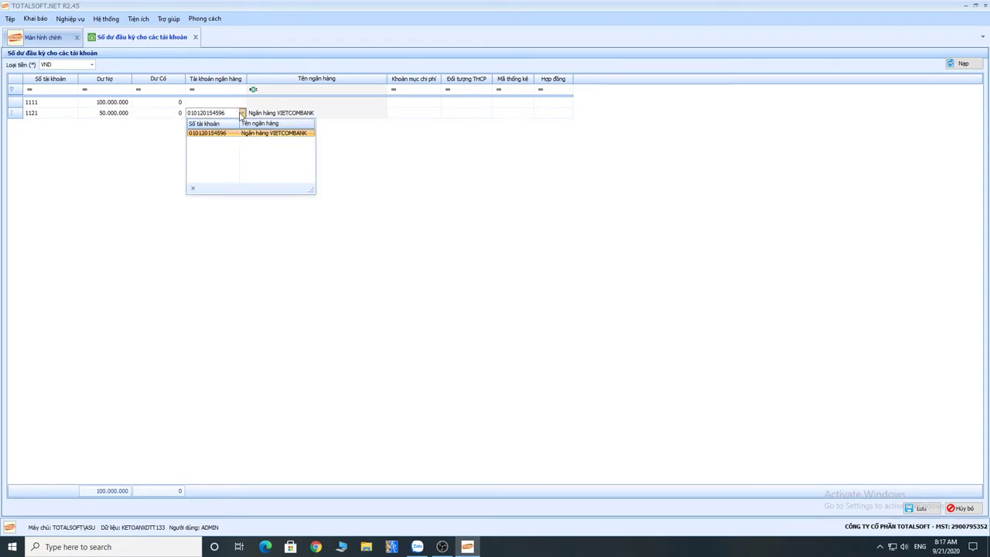
click(242, 114)
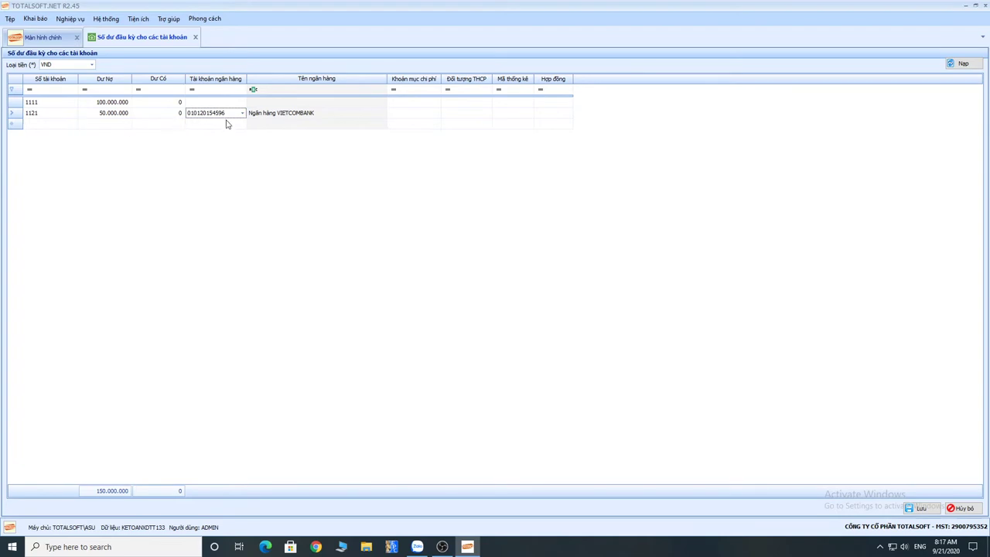
Add a second row for account 1121 with a debit balance of 20.000.000, leaving its bank account empty.
click(72, 126)
key(alt+Down)
key(Escape)
click(72, 125)
click(74, 124)
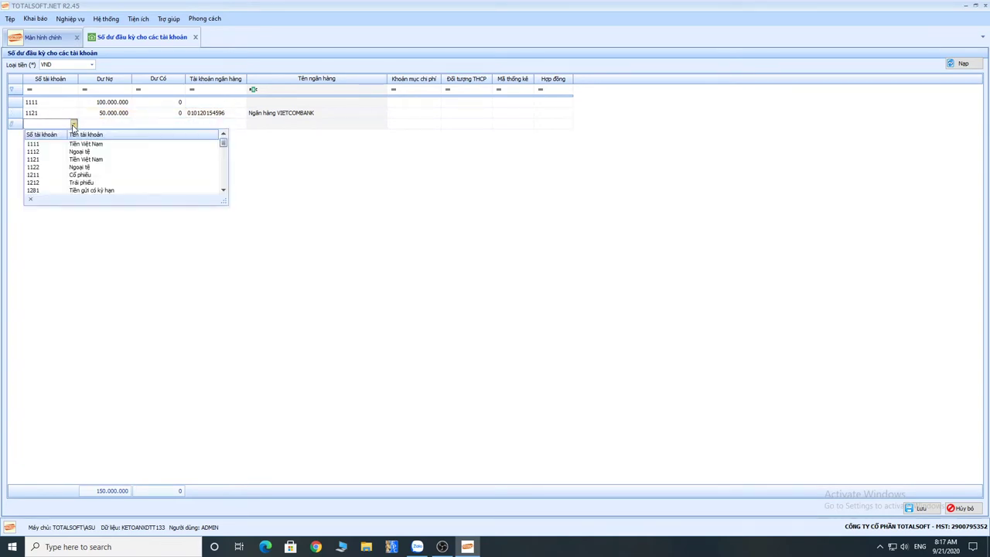
click(64, 160)
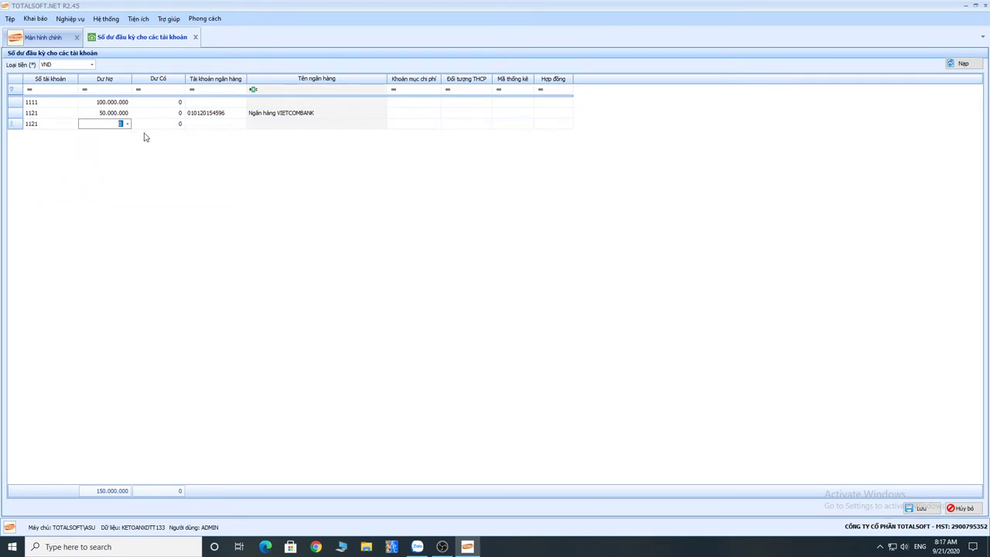
text(20.000.000)
key(Tab)
click(213, 126)
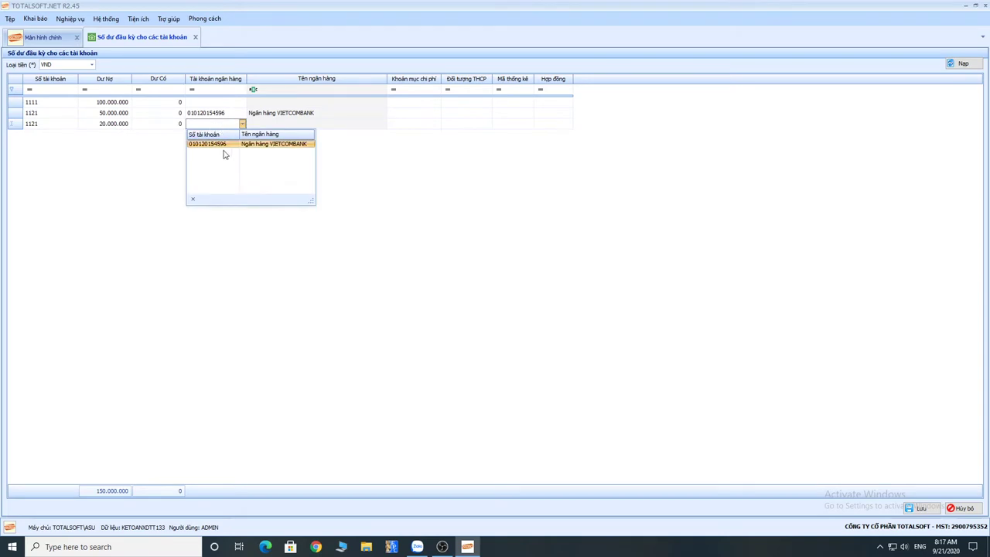
click(141, 144)
Set the third balance row to account 1331 with a debit balance of 5.000.000.
click(20, 127)
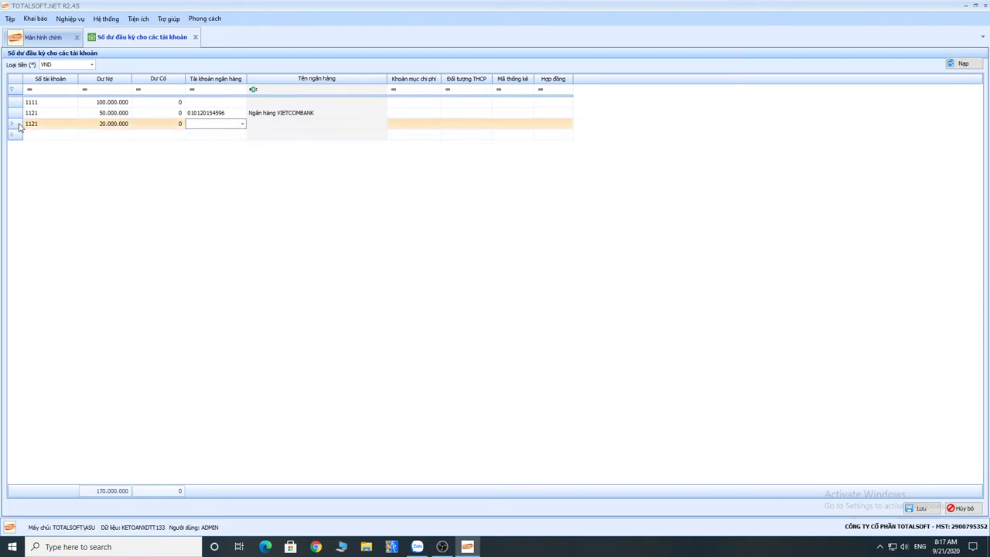
click(73, 125)
click(74, 126)
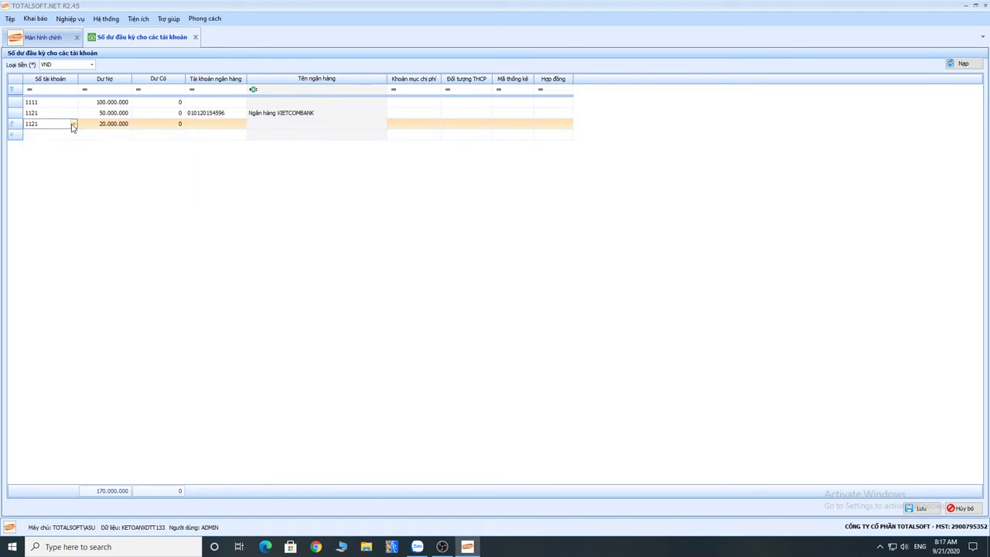
click(74, 126)
scroll(80, 164, down, 2)
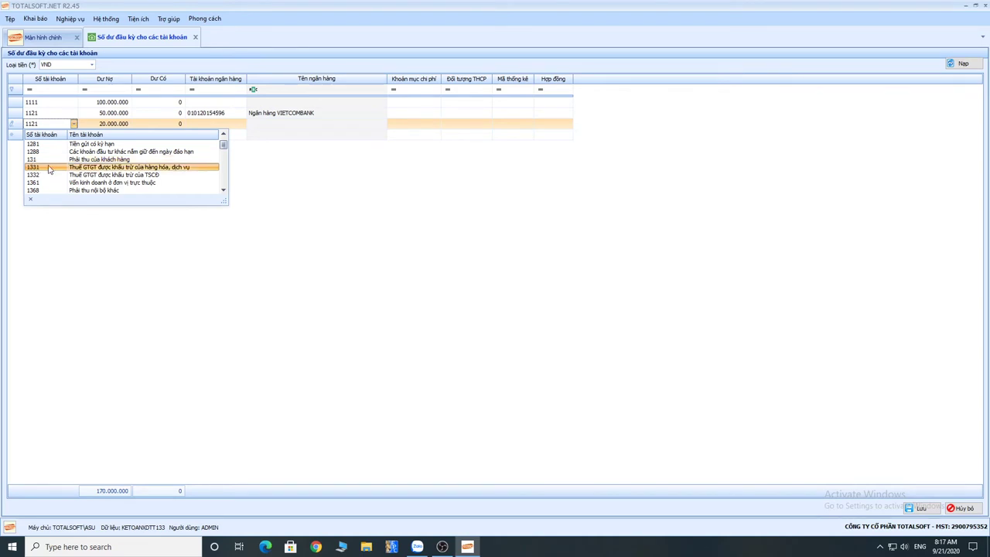
click(49, 169)
key(Tab)
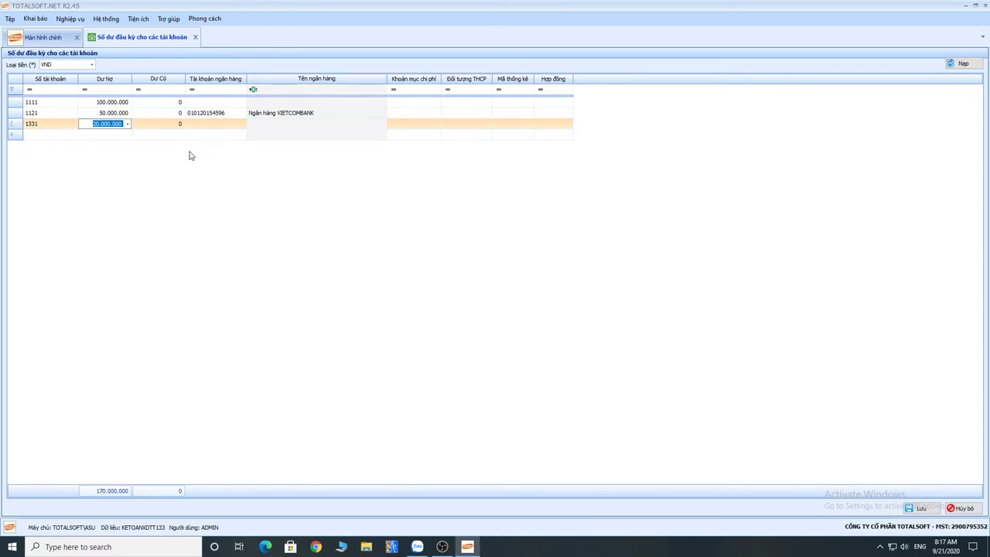
text(5.000.000)
key(Tab)
Add a row for account 154, Chi phí sản xuất, kinh doanh dở dang, with a debit balance of 60.000.000.
click(74, 136)
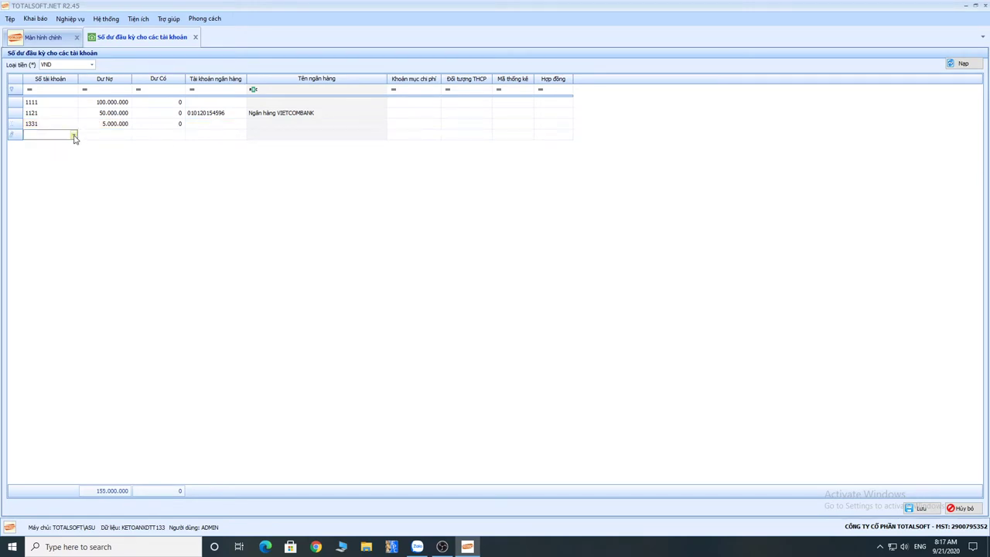
click(74, 136)
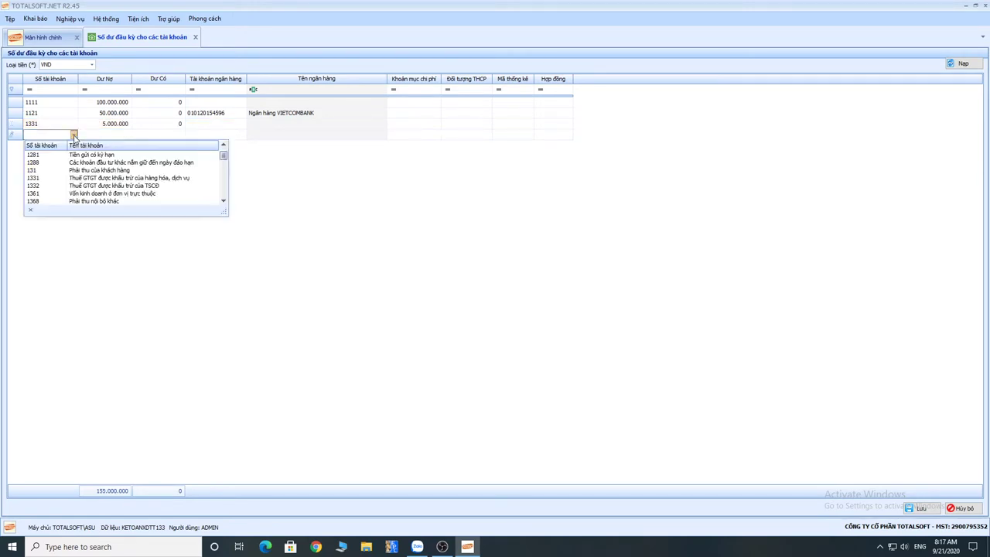
click(224, 201)
click(224, 201)
click(223, 201)
click(224, 201)
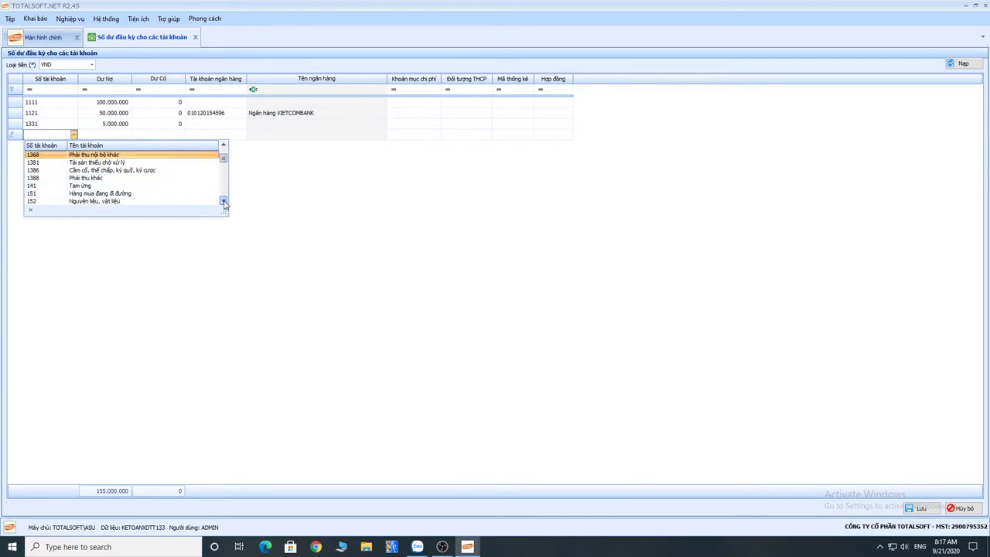
click(224, 201)
click(224, 201)
click(224, 201)
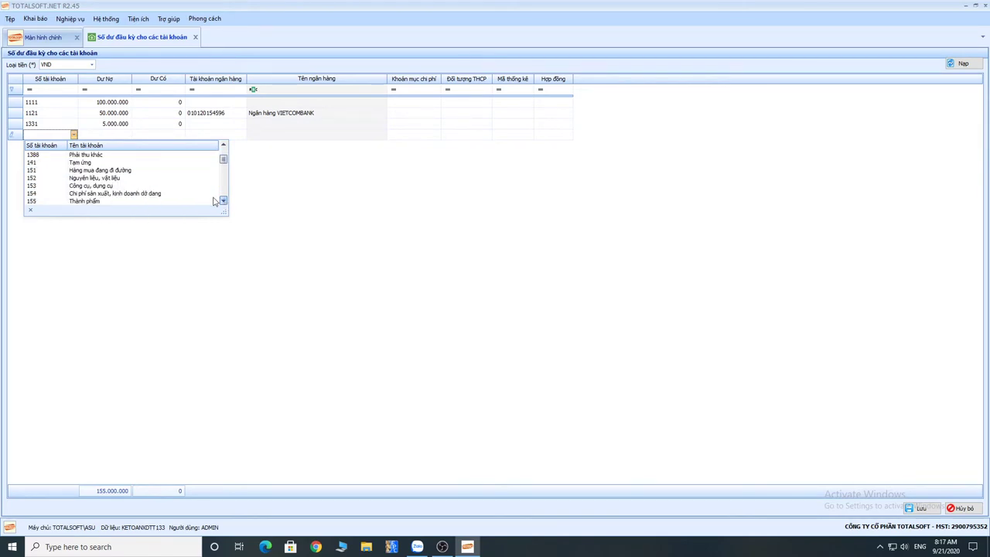
click(45, 193)
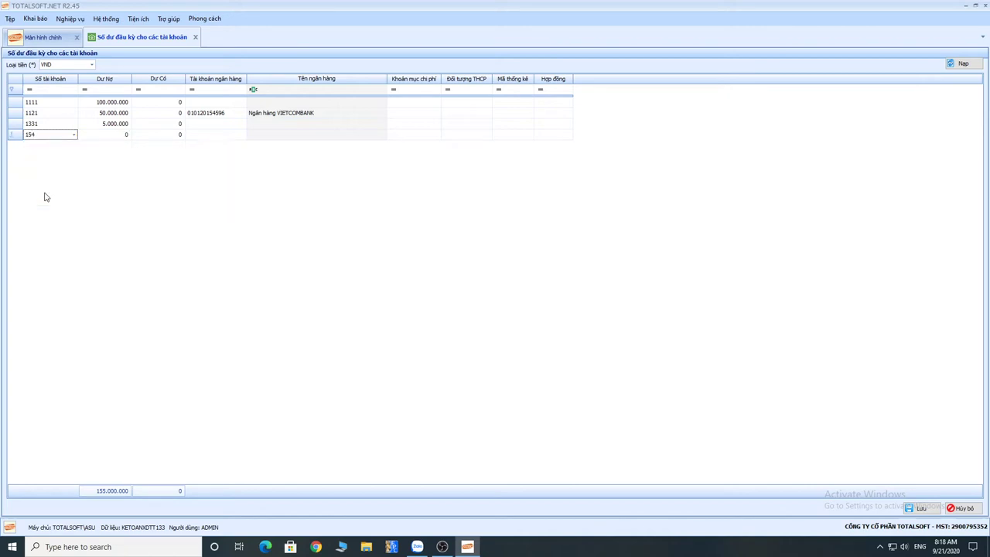
key(Tab)
text(60000)
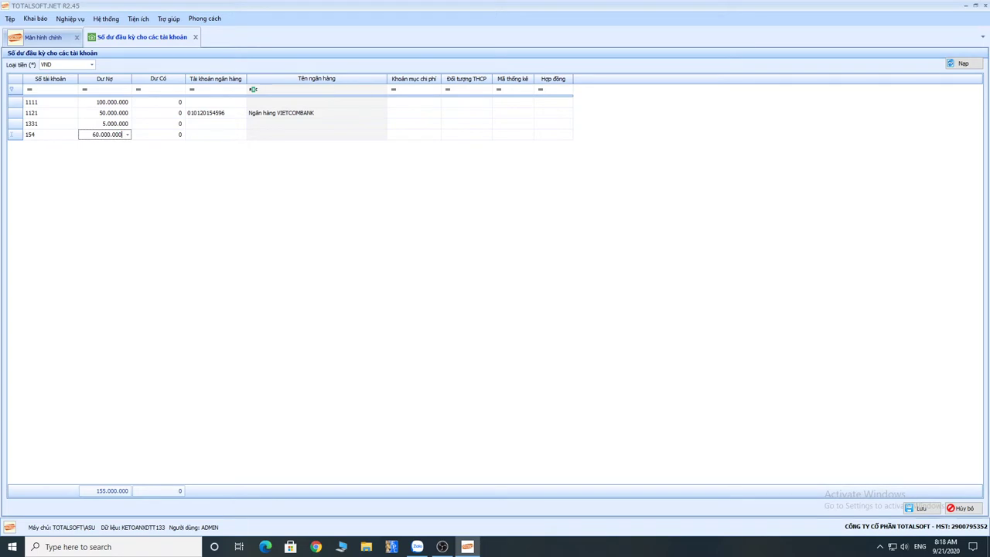
key(Tab)
key(Tab)
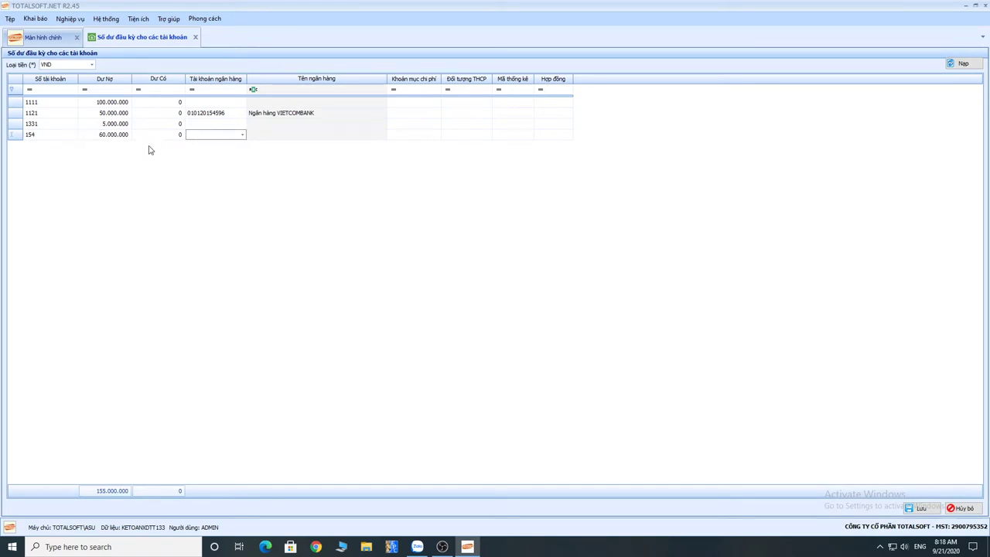
Assign cost object (Đối tượng THCP) CTR1, Công trình 1, to the account 154 row.
click(483, 135)
click(487, 135)
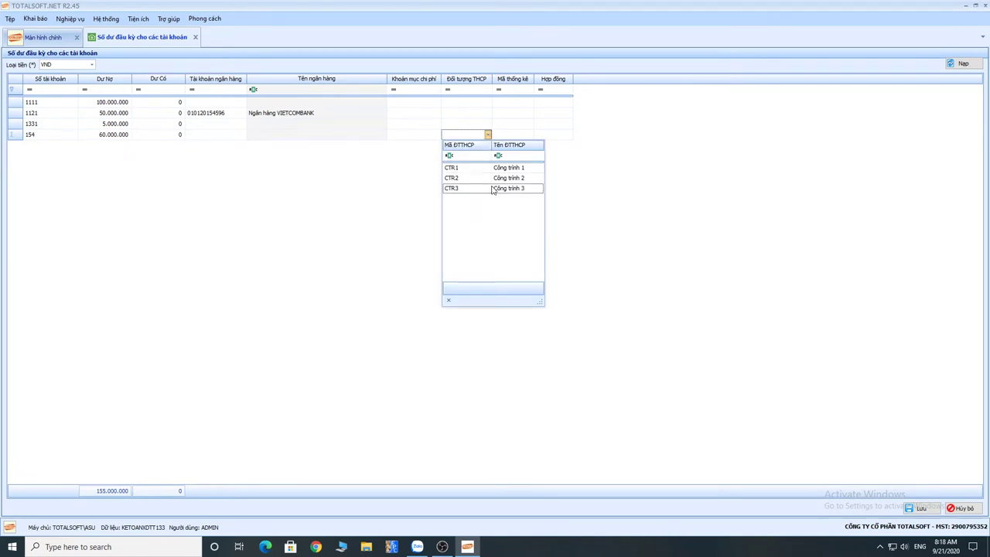
click(465, 170)
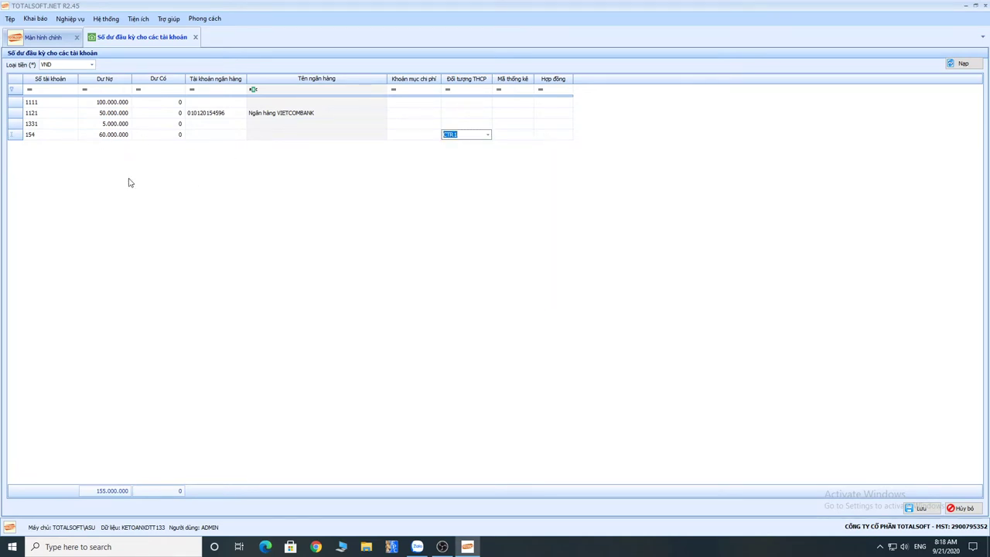
Add a second row for account 154 with a debit balance of 30.000.000.
click(74, 147)
click(74, 145)
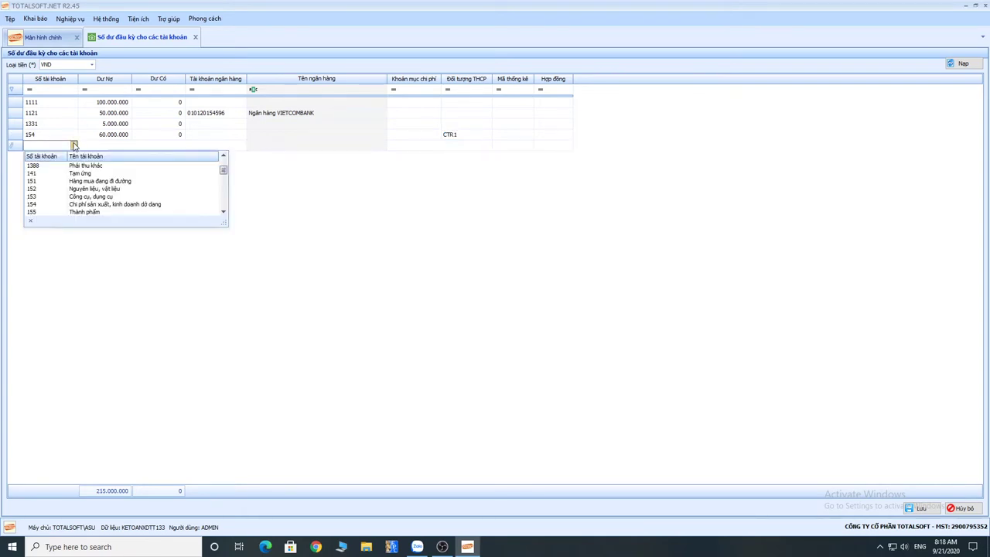
text(154)
key(Down)
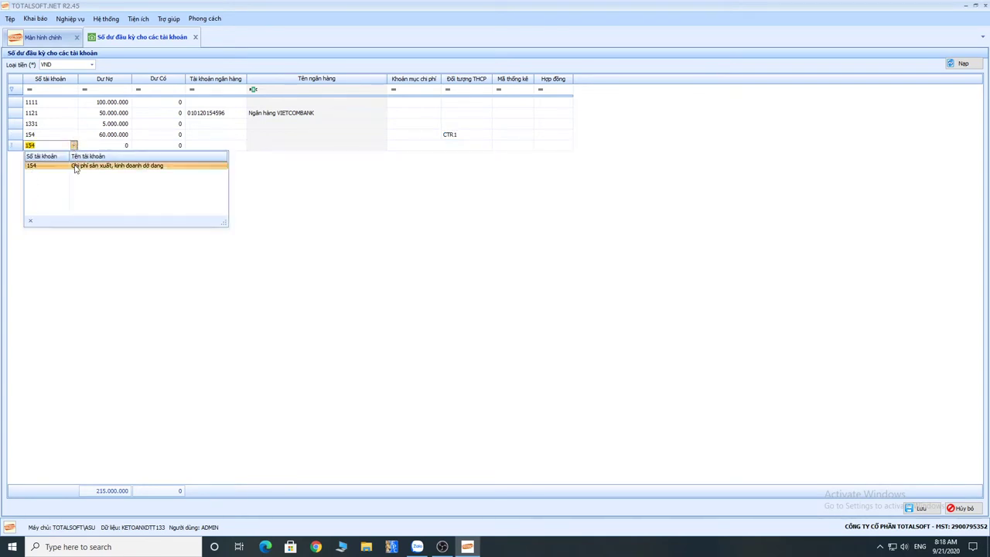
key(Tab)
text(30.000.000)
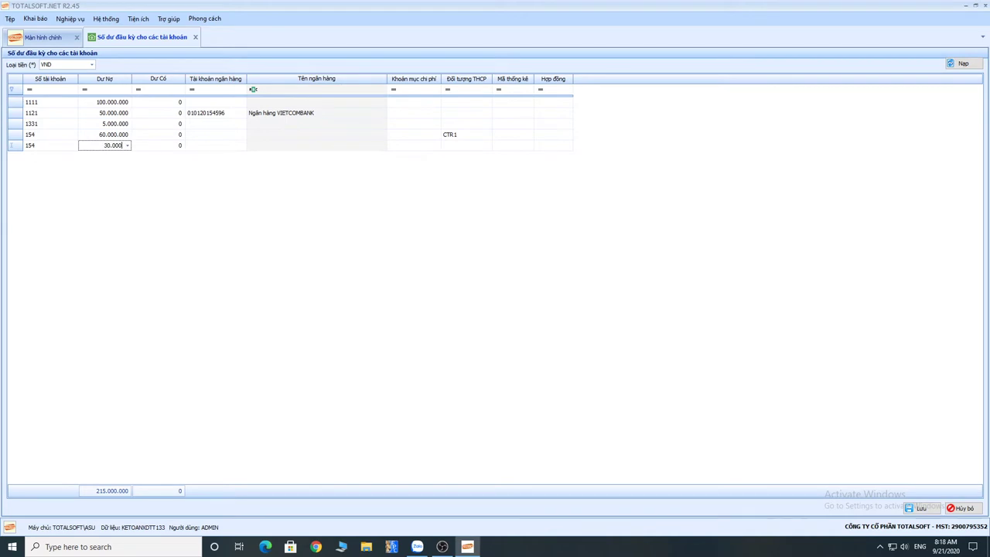
key(Tab)
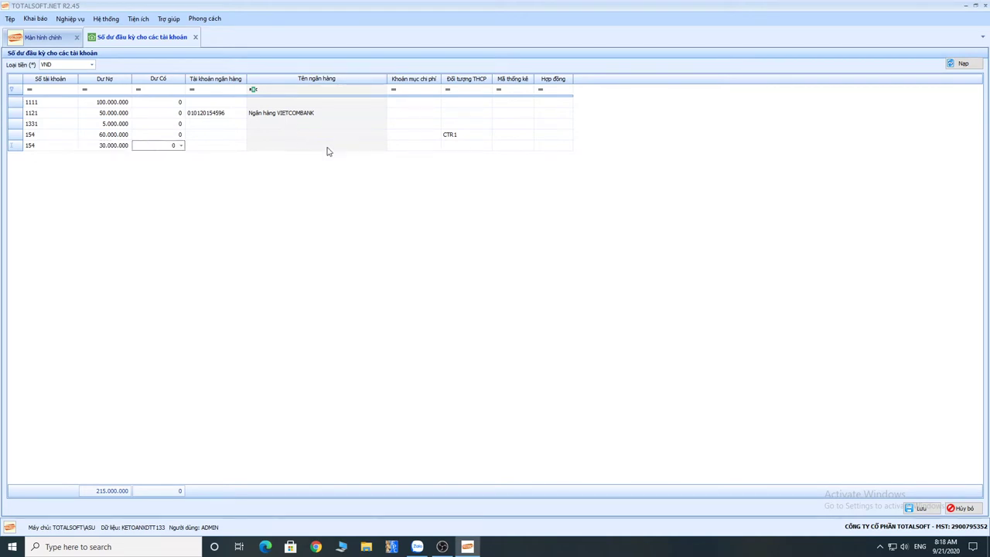
Assign cost object (Đối tượng THCP) CTR2, Công trình 2, to the second account 154 row.
click(459, 147)
click(487, 146)
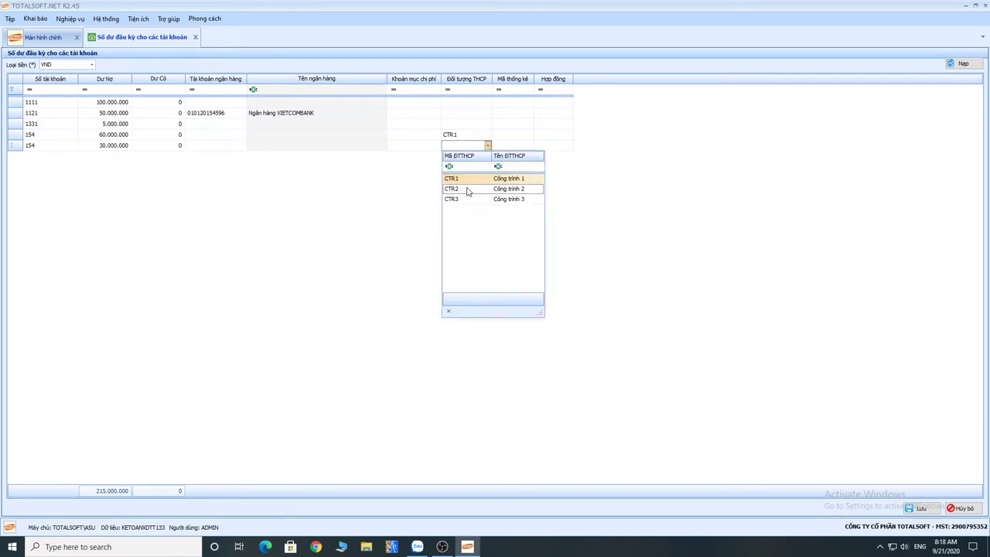
click(457, 188)
Add a third row for account 154 with a debit balance of 20.000.000.
click(104, 155)
click(72, 157)
click(71, 157)
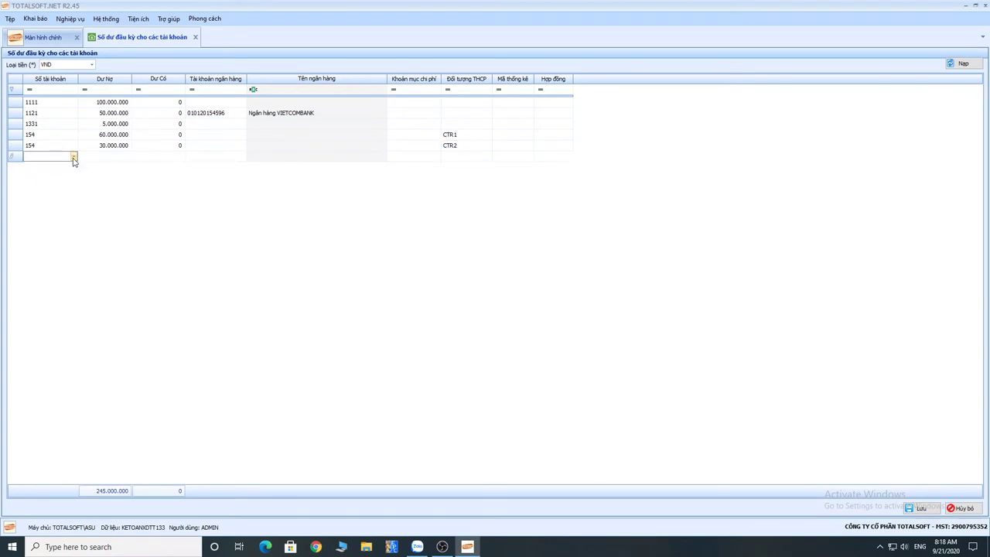
click(74, 158)
text(154)
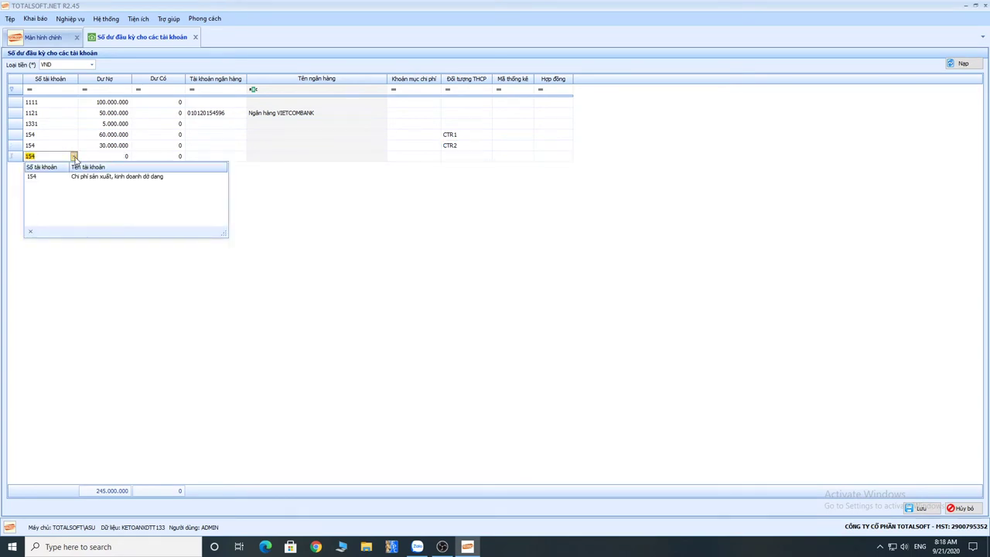
key(Return)
key(Return)
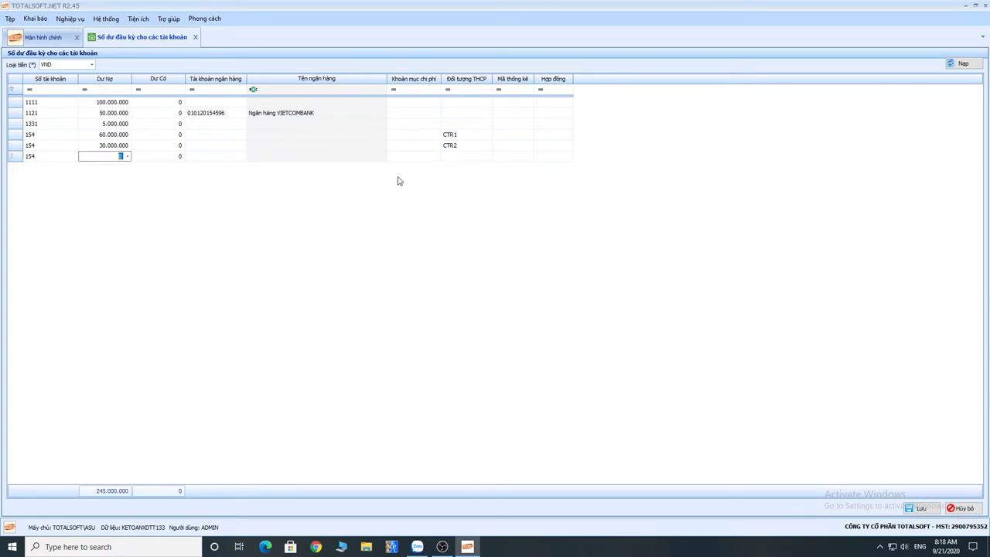
text(20000000)
Assign cost object (Đối tượng THCP) CTR3, Công trình 3, to the third account 154 row and commit the row.
key(Return)
key(Return)
key(Return)
key(Return)
key(Return)
click(489, 157)
click(465, 211)
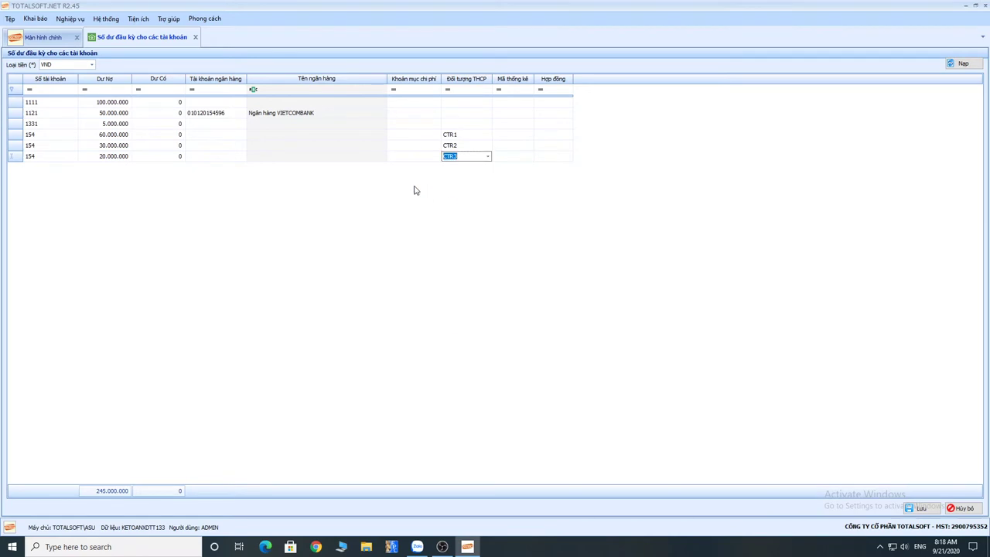
key(Return)
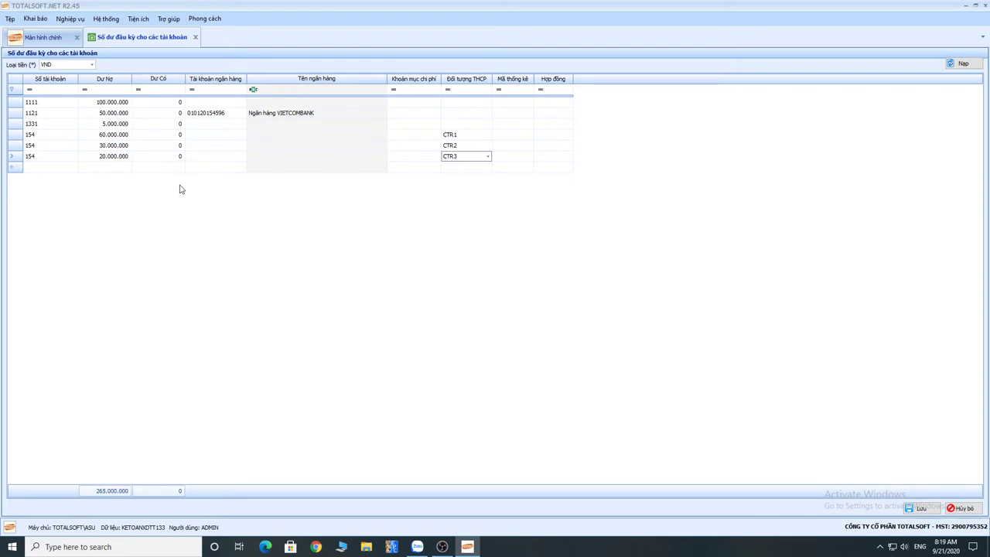
Add a row for account 153, Công cụ, dụng cụ, with a debit balance of 2.000.000.
click(74, 170)
click(74, 169)
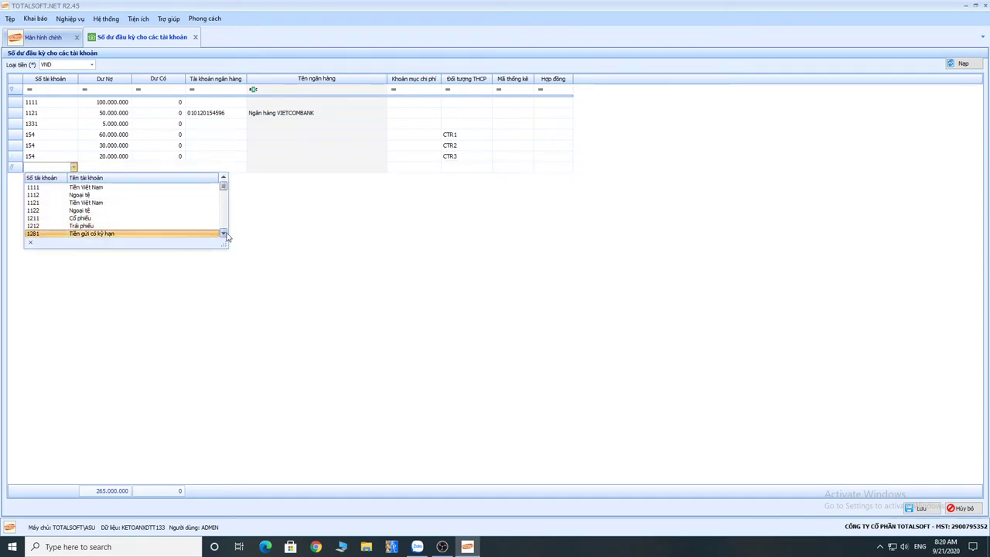
click(224, 234)
click(224, 234)
click(223, 234)
click(224, 233)
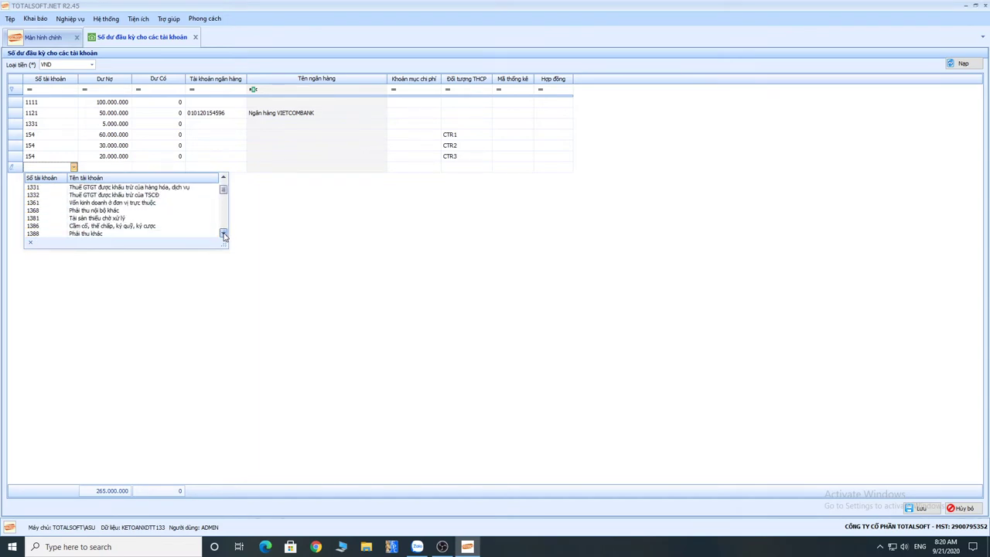
click(224, 233)
click(224, 234)
click(224, 233)
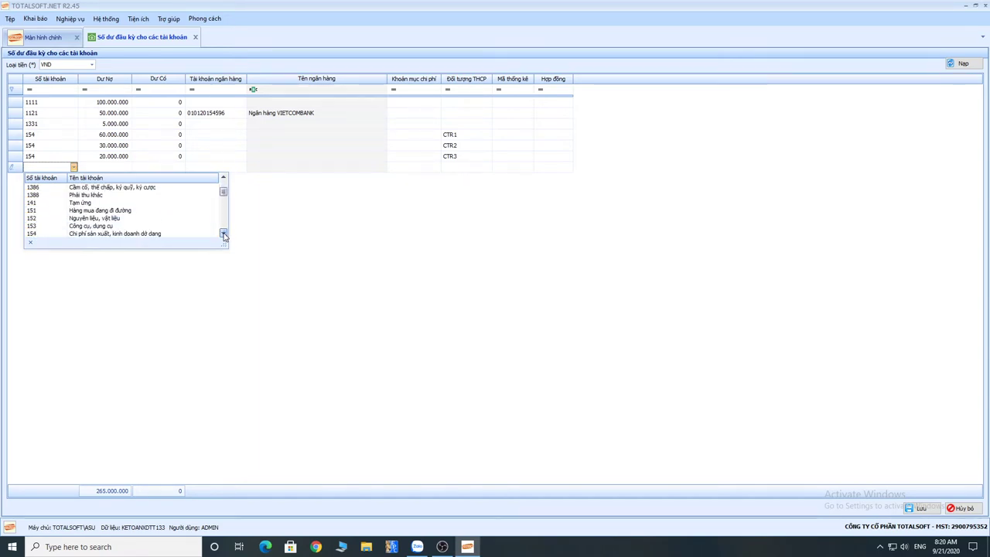
click(70, 228)
key(Tab)
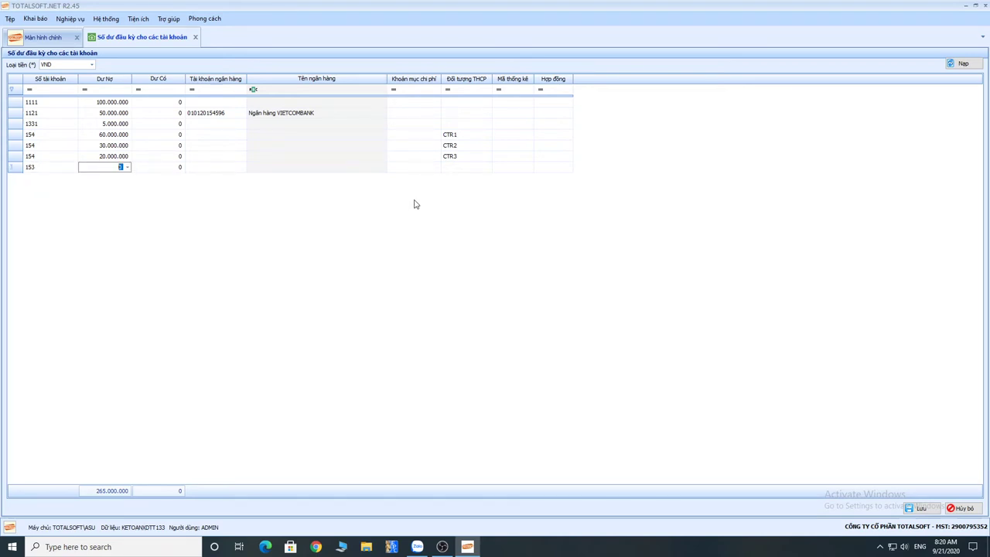
text(2000000)
key(Tab)
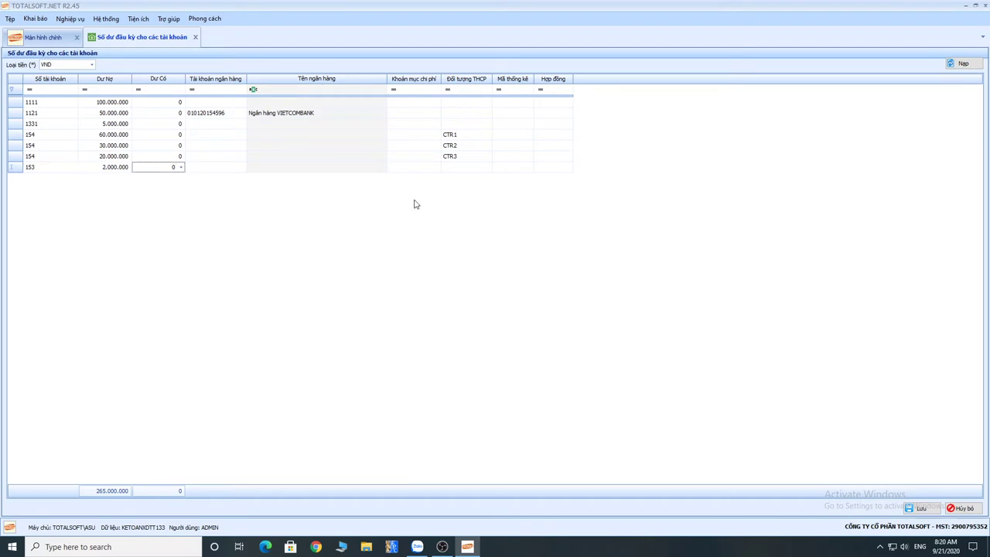
Add a row for account 2111, TSCĐ hữu hình, with a debit balance of 500.000.000.
click(73, 178)
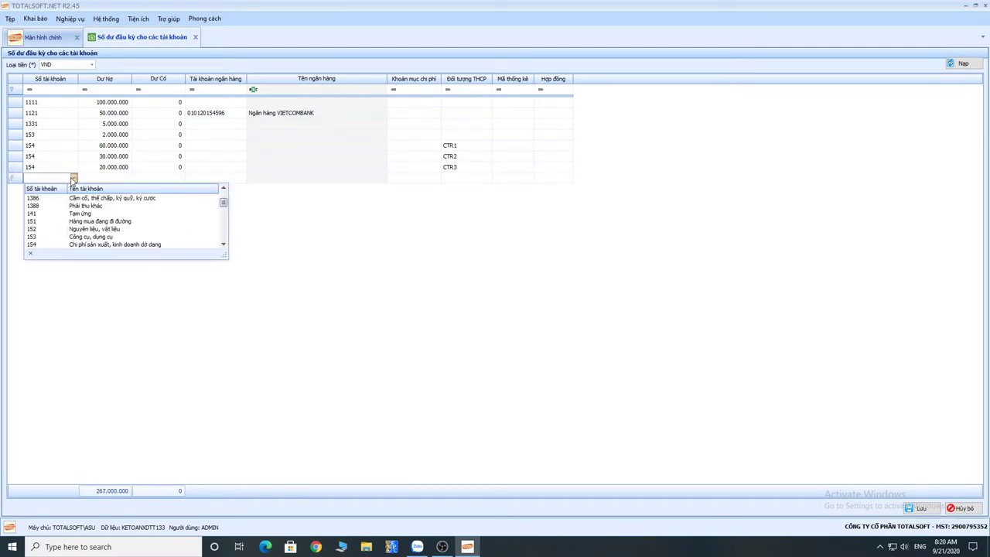
click(224, 245)
click(224, 246)
click(224, 245)
click(223, 245)
click(224, 245)
click(224, 245)
click(223, 245)
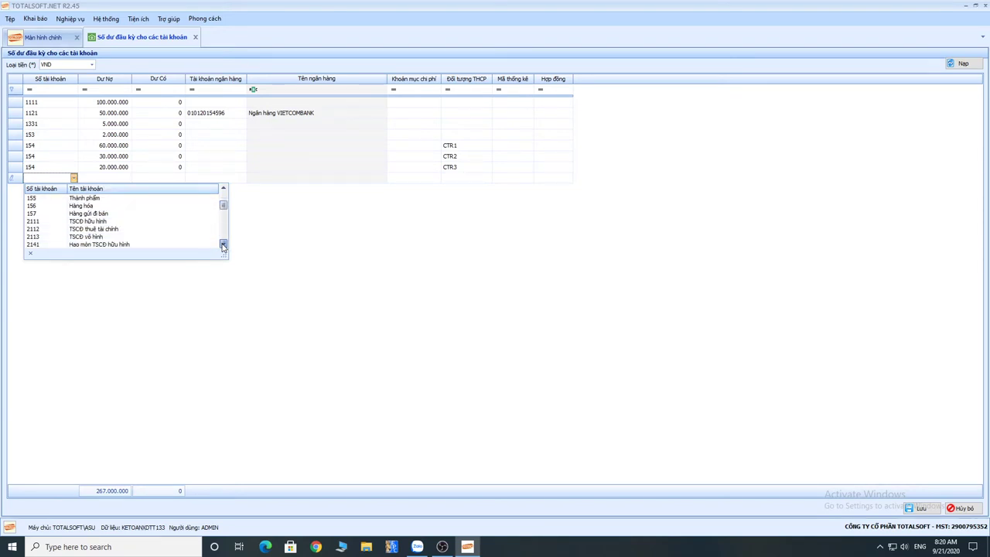
click(66, 222)
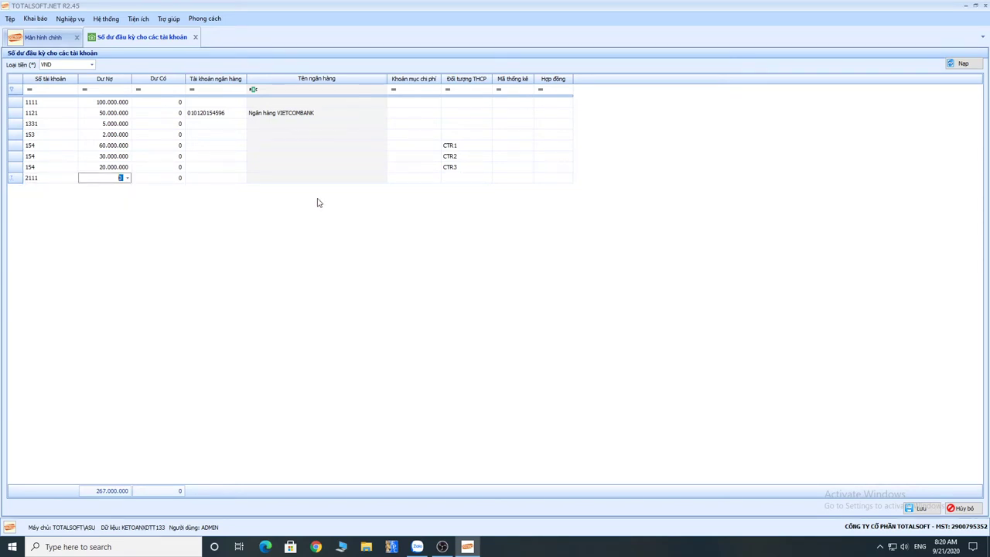
text(500000000)
key(Tab)
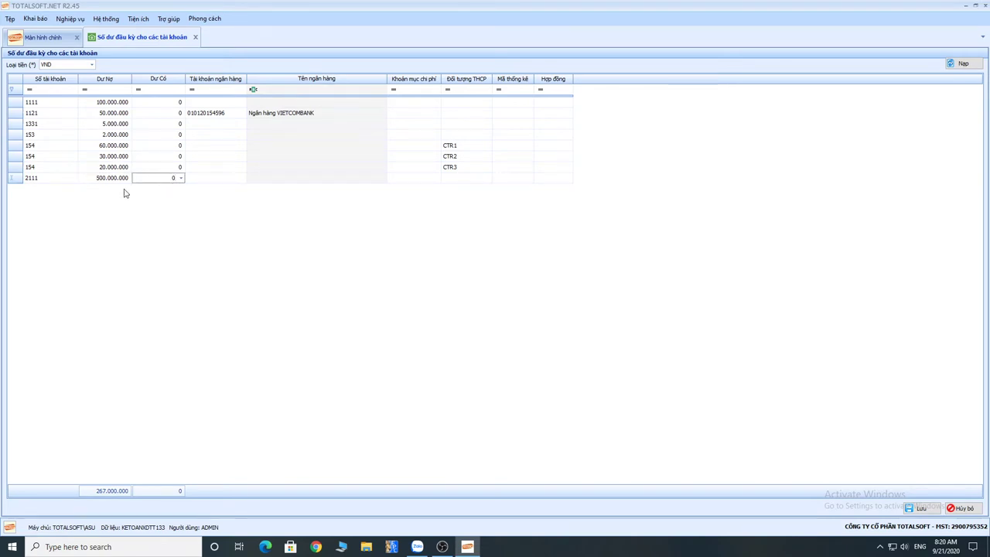
Open the fixed asset list (Tài sản cố định) and check the original costs (Nguyên giá) of the declared assets.
click(100, 179)
click(46, 19)
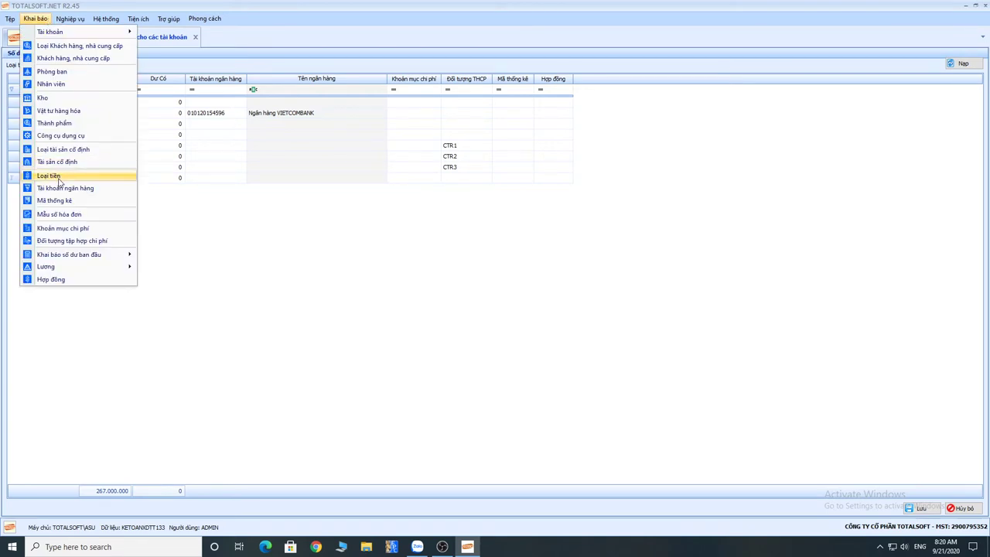
key(Escape)
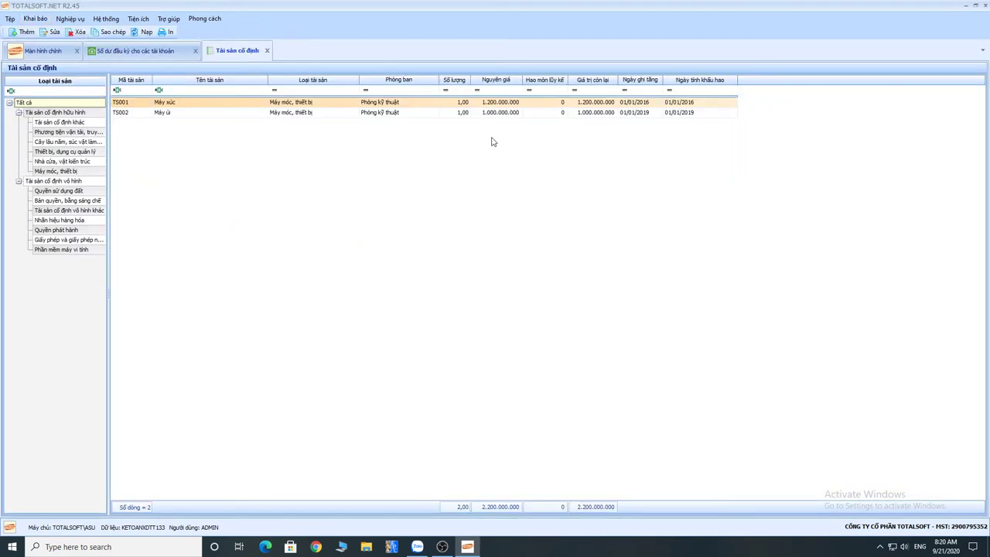
click(277, 113)
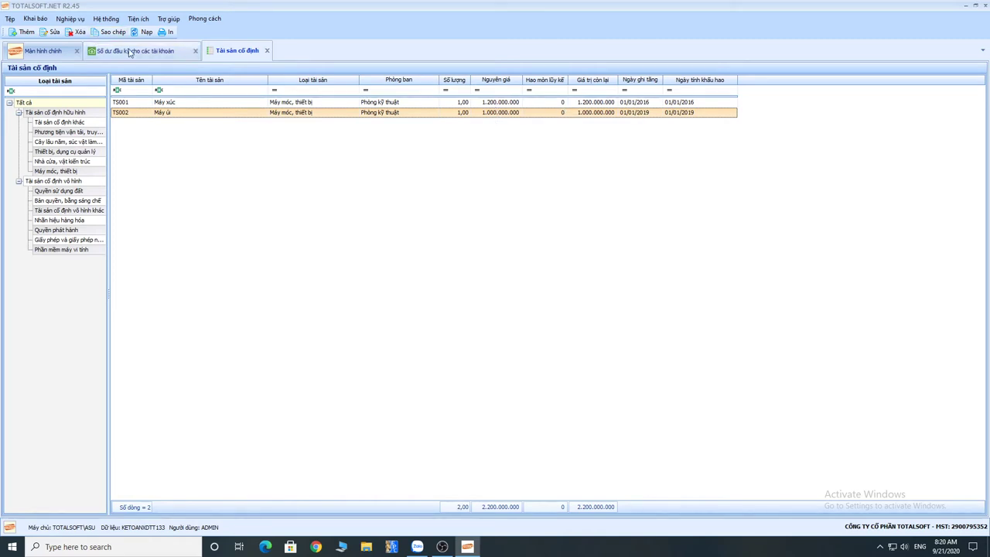
Return to the opening balances, set the debit balance of account 2111 to 2.200.000.000 and start an empty row.
click(130, 51)
click(90, 177)
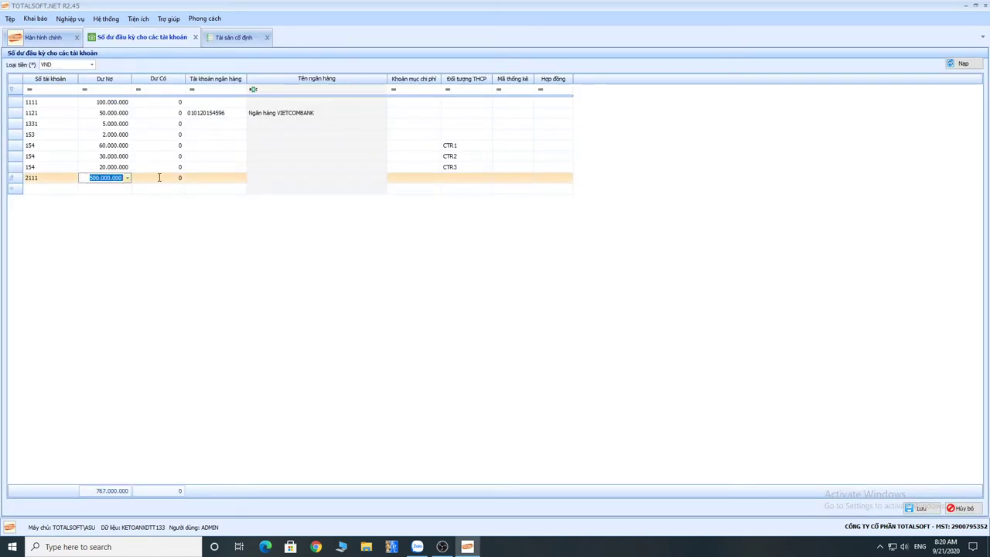
text(2.200.000)
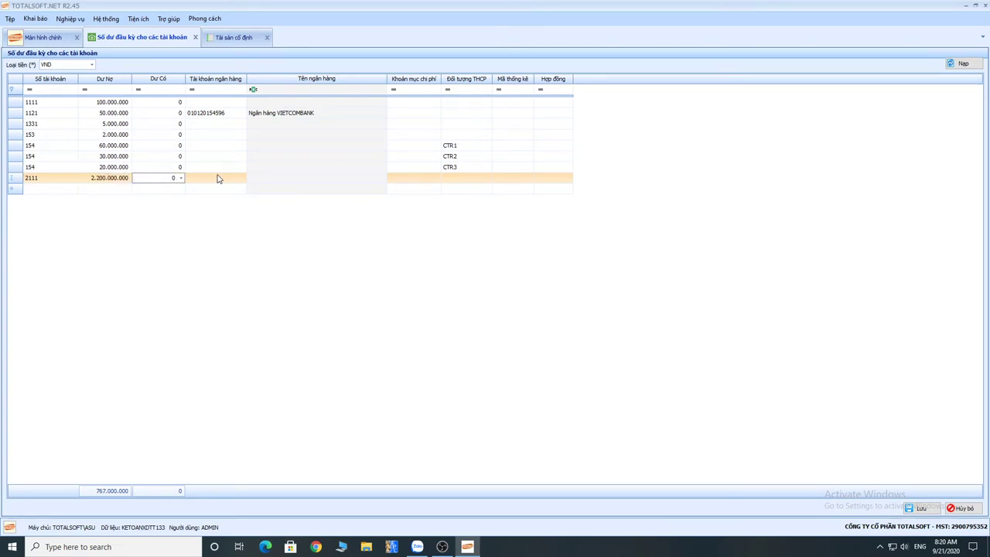
click(75, 193)
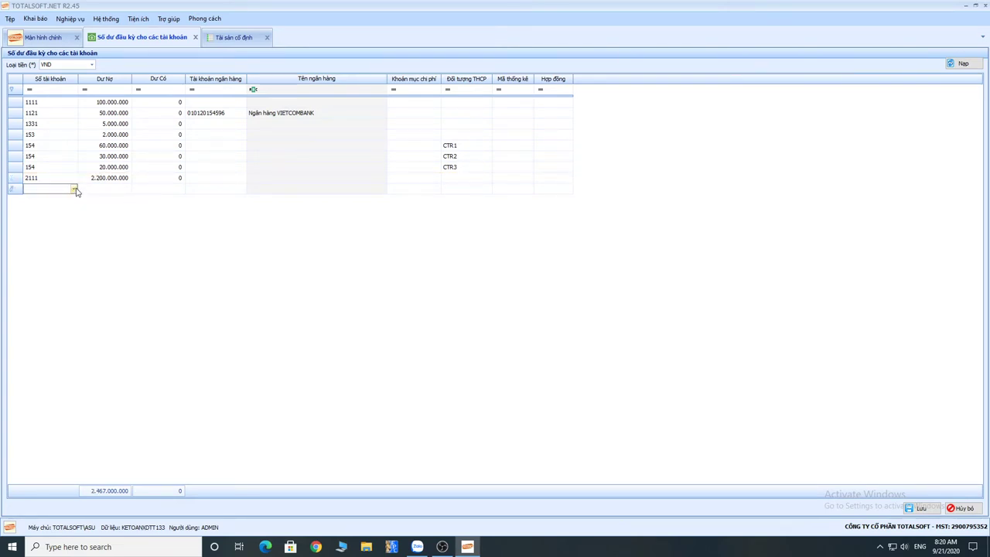
Go back to the fixed asset list, view the record of asset TS001, Máy xúc, and close it without changes.
click(236, 37)
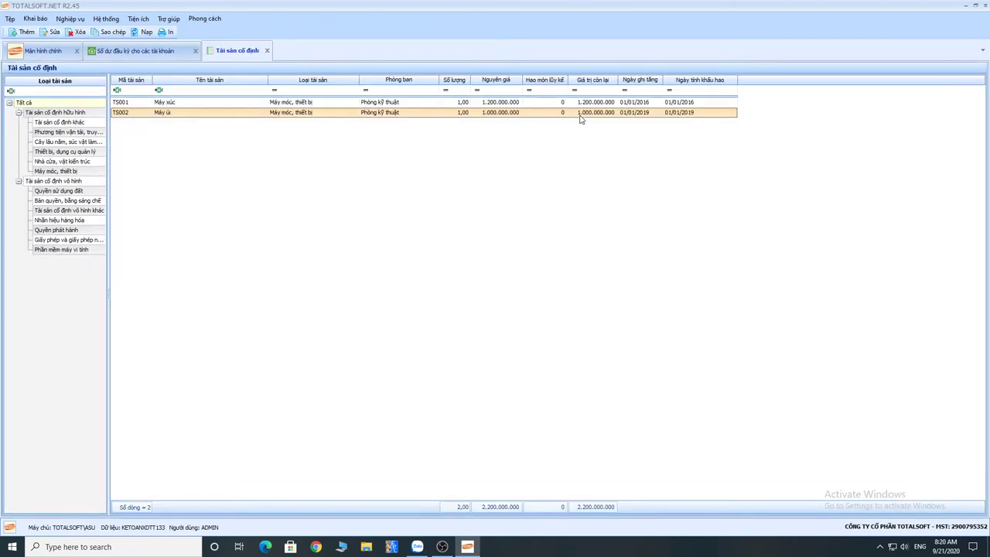
click(531, 105)
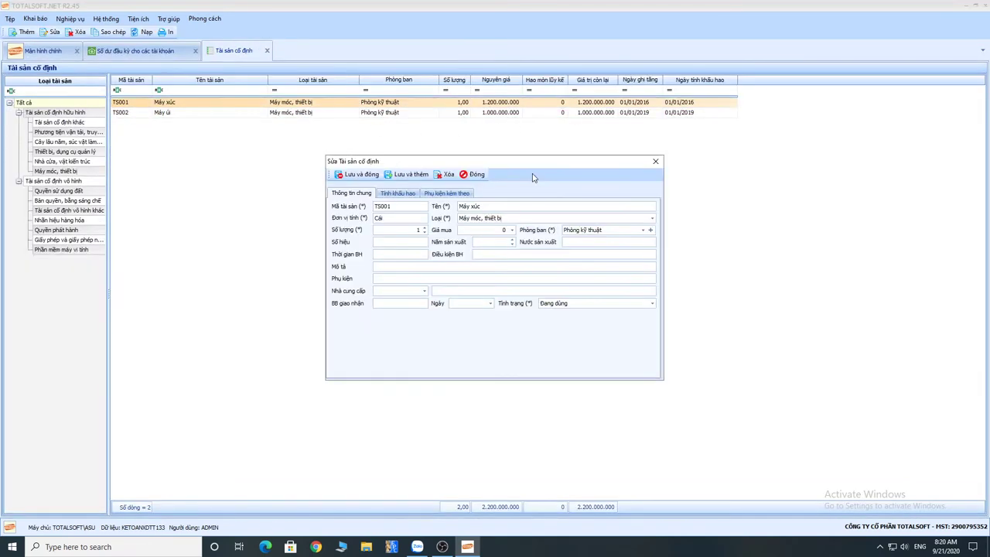
click(475, 176)
Review which columns the fixed asset list displays, checking Nguyên giá, Hao mòn lũy kế and Giá trị còn lại.
right_click(409, 157)
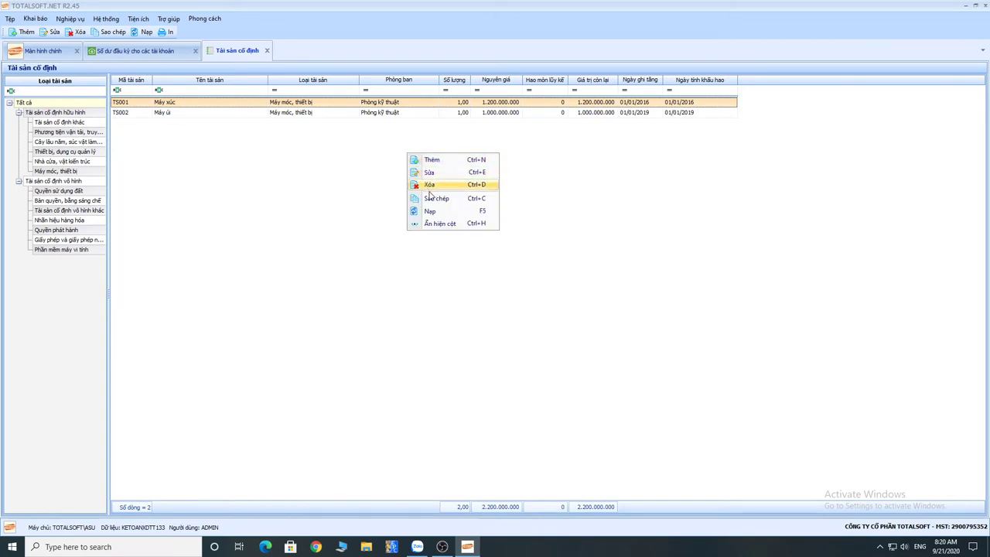
click(441, 225)
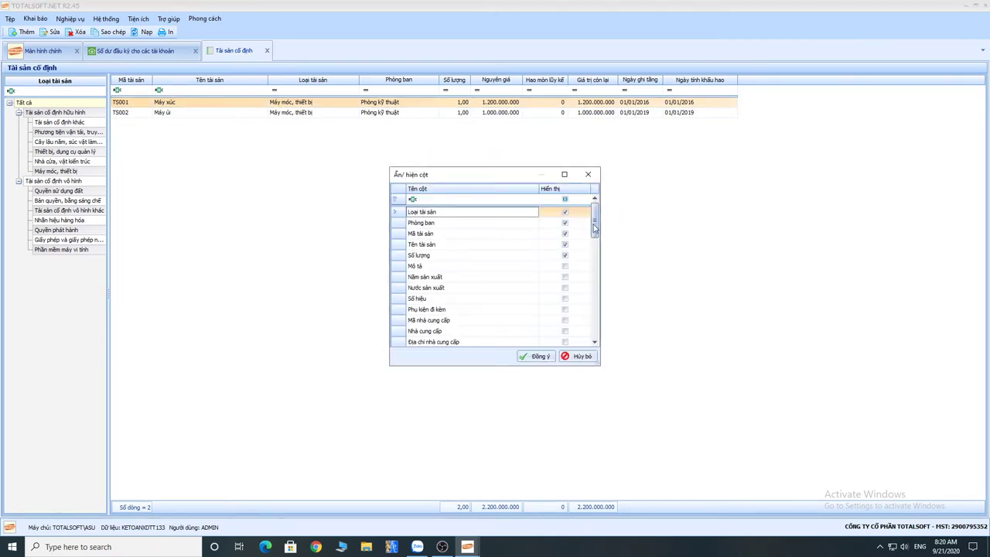
drag(595, 224, 596, 275)
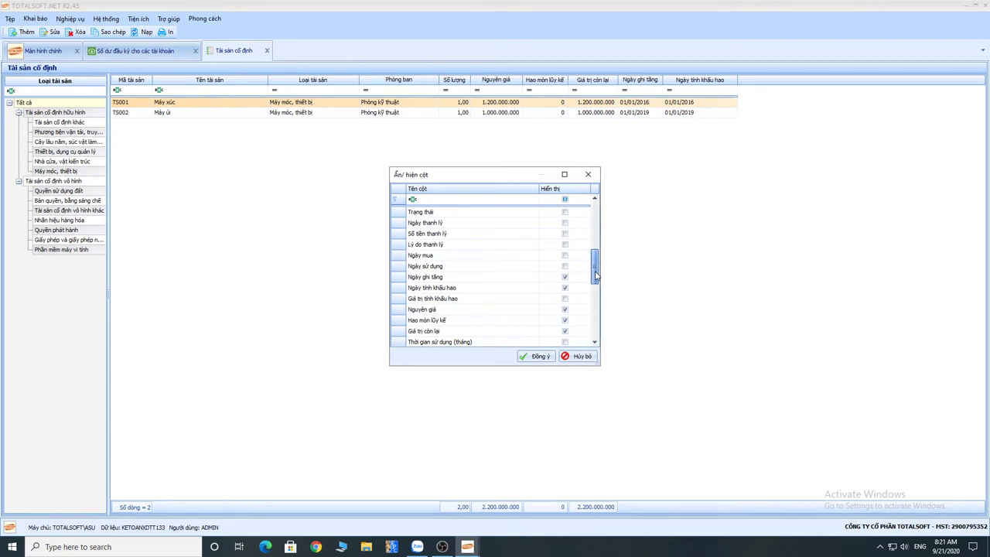
drag(596, 275, 594, 287)
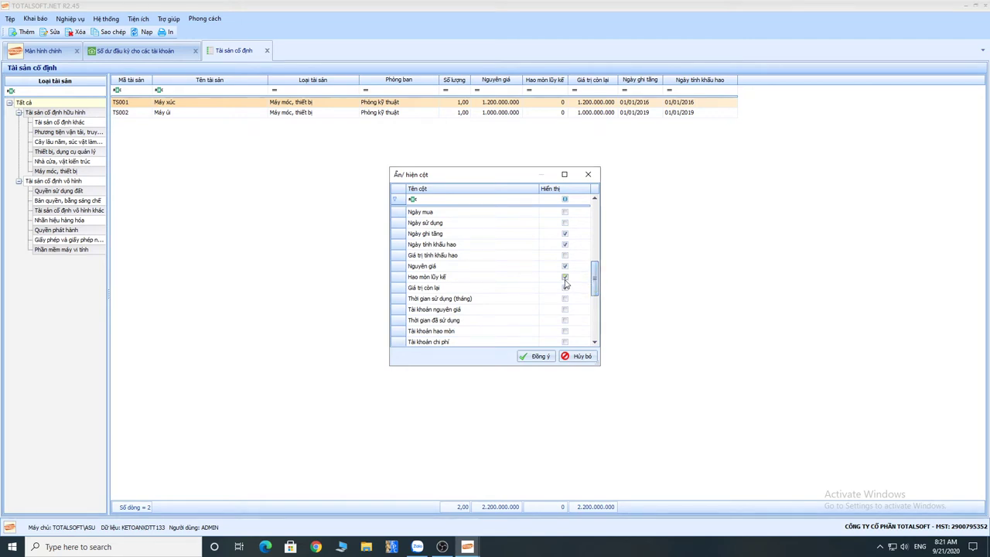
click(565, 287)
click(565, 287)
click(541, 356)
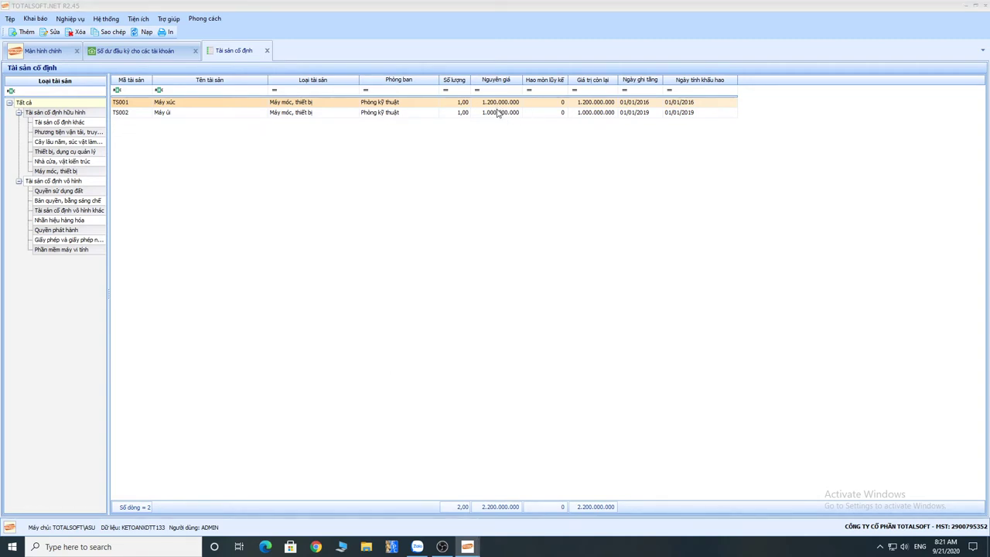
In the depreciation details of asset TS001, set the accumulated depreciation (Hao mòn lũy kế) to 480.000.000.
key(Return)
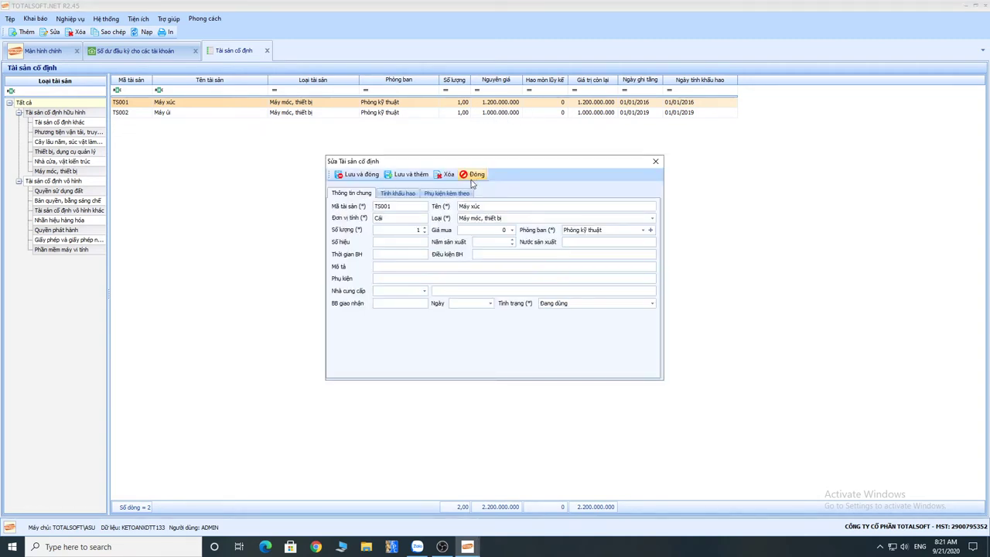
click(398, 193)
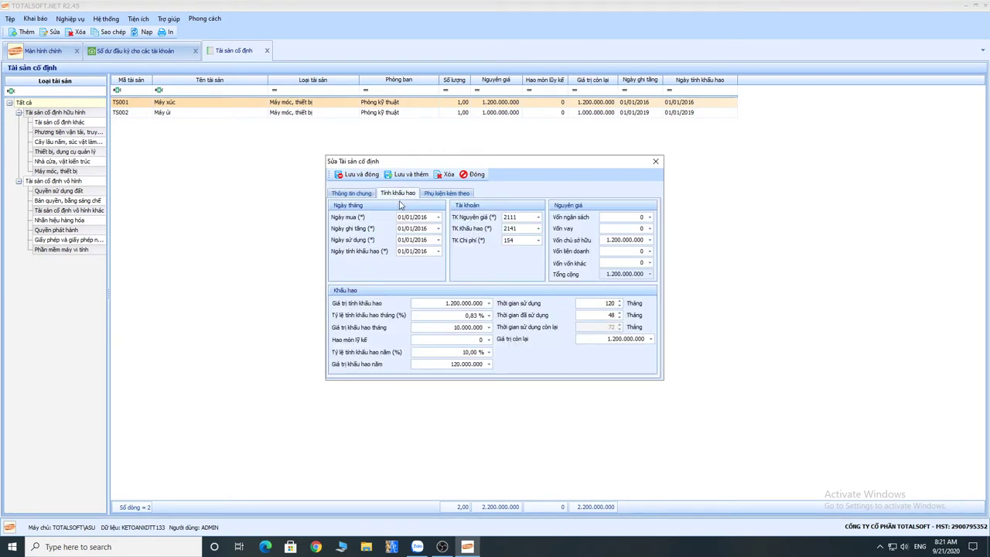
click(420, 341)
text(5)
text(120)
key(BackSpace)
text(480000000)
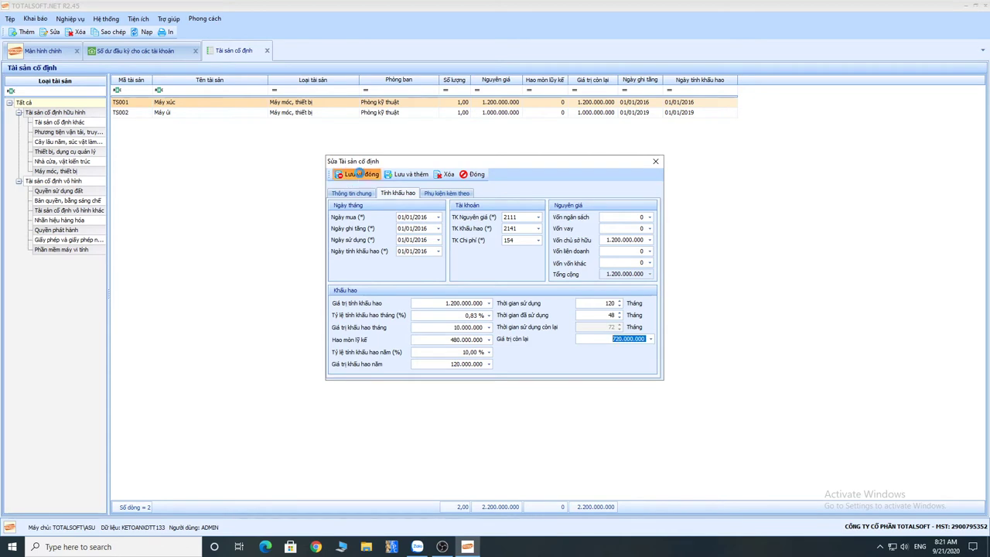
Save asset TS001, then set the accumulated depreciation (Hao mòn lũy kế) of asset TS002 to 100.000.000 and save it.
click(359, 175)
double_click(325, 112)
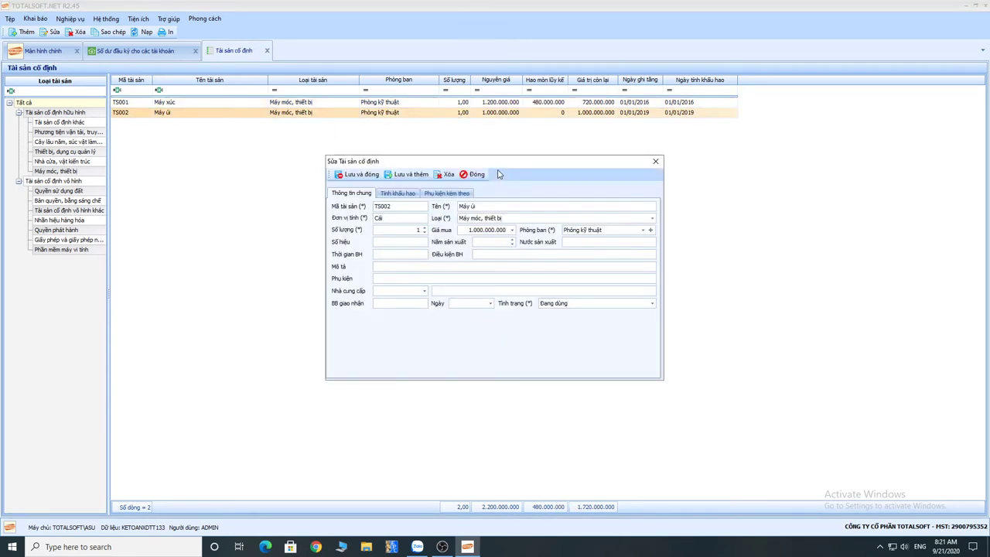
click(399, 193)
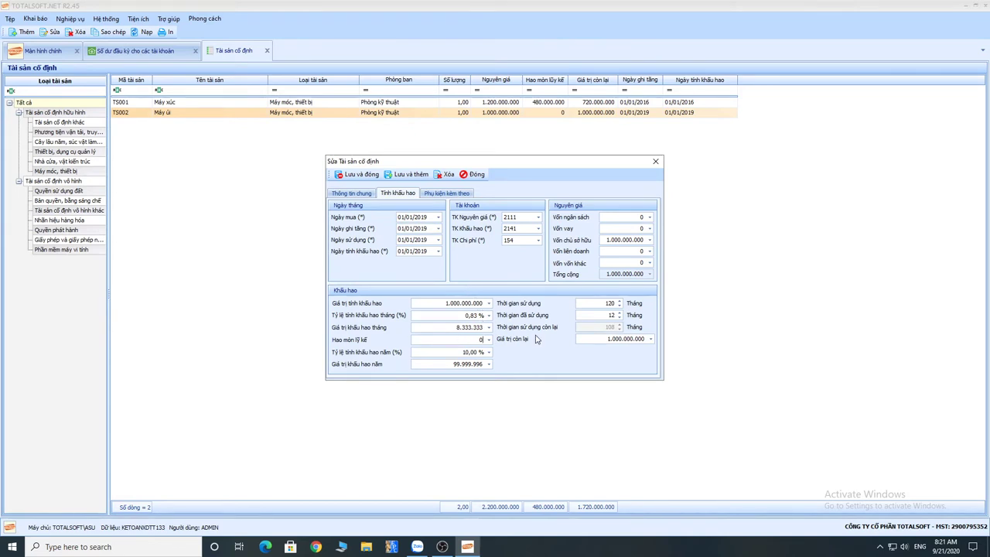
text(100000000)
click(629, 339)
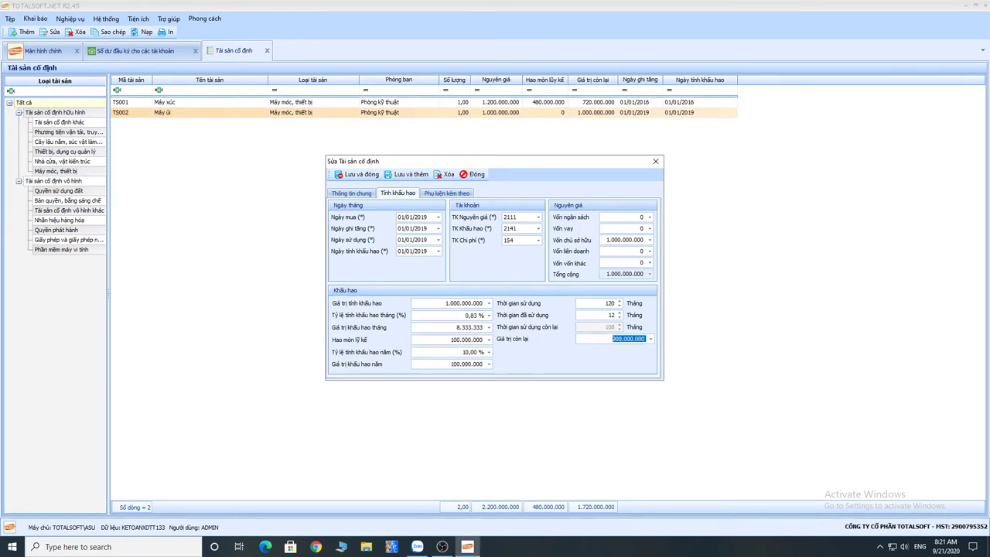
click(369, 177)
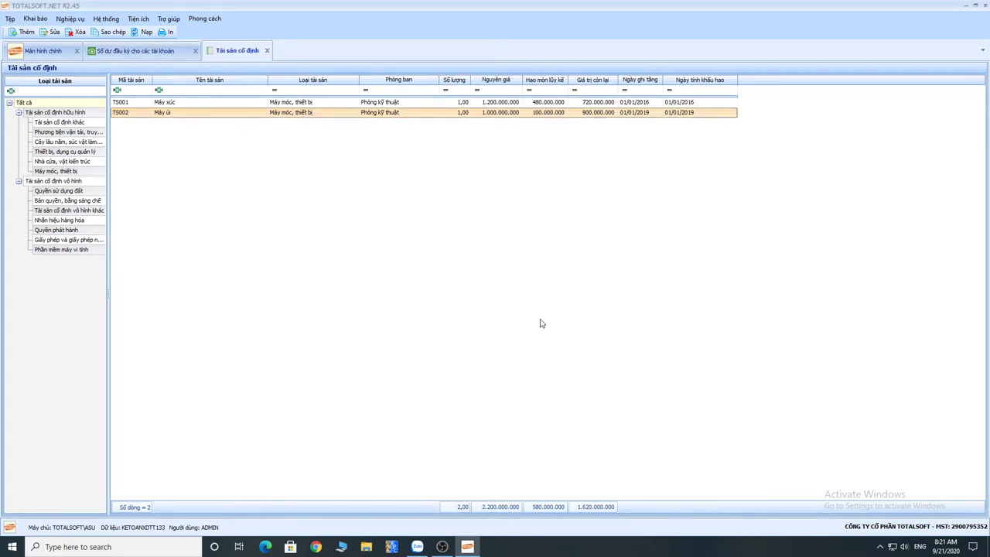
Add account 2141 to the account opening balances with a credit balance of 580.000.000, and compare it with the fixed asset list.
click(159, 52)
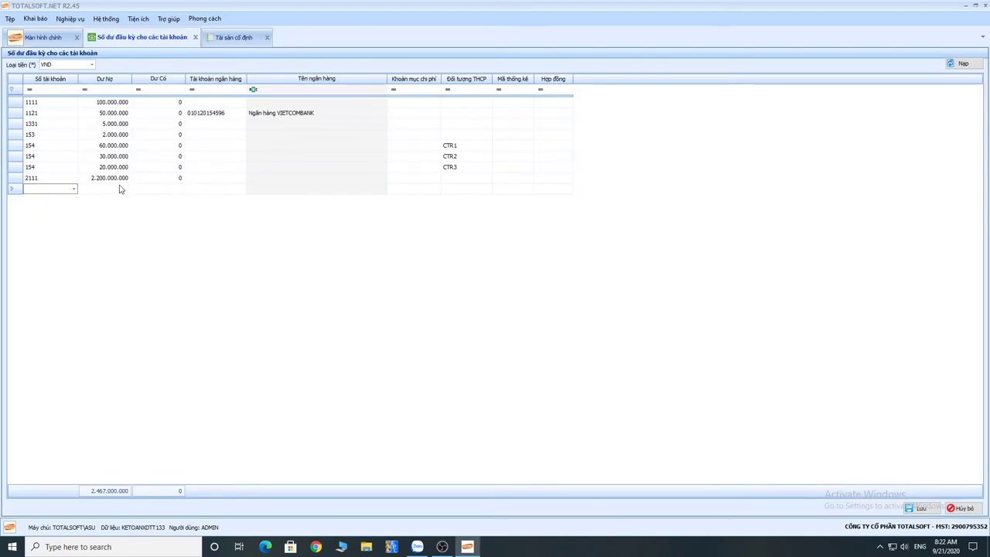
click(73, 190)
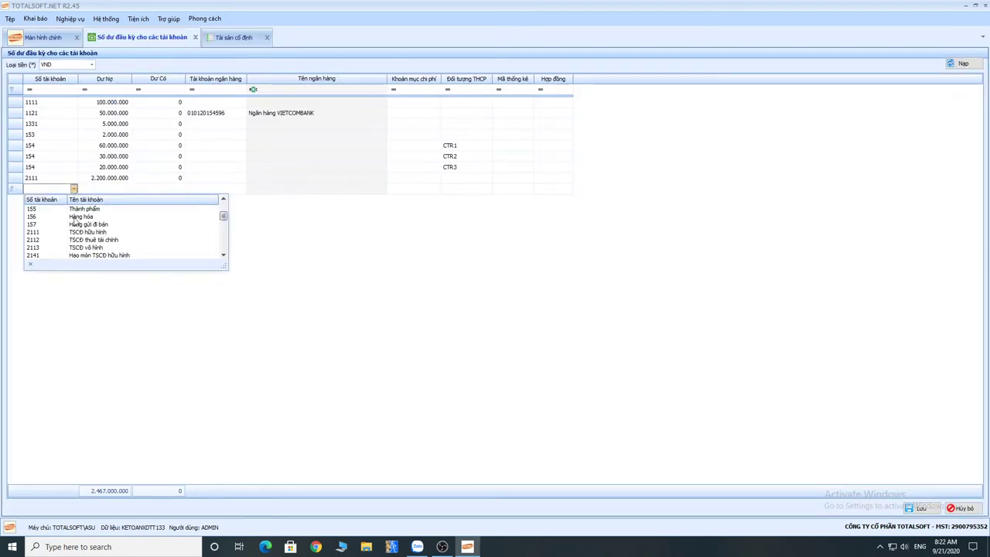
scroll(76, 224, down, 10)
click(71, 233)
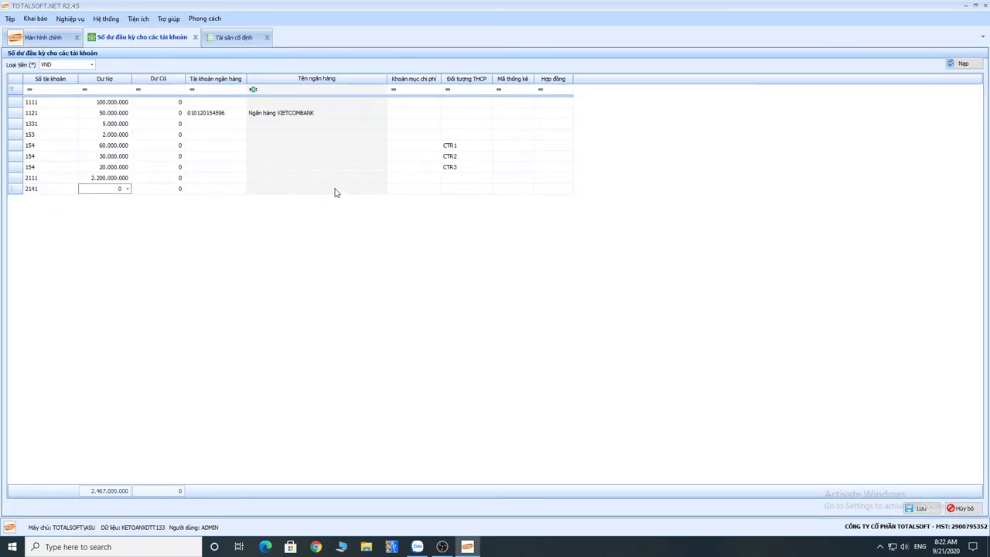
key(Tab)
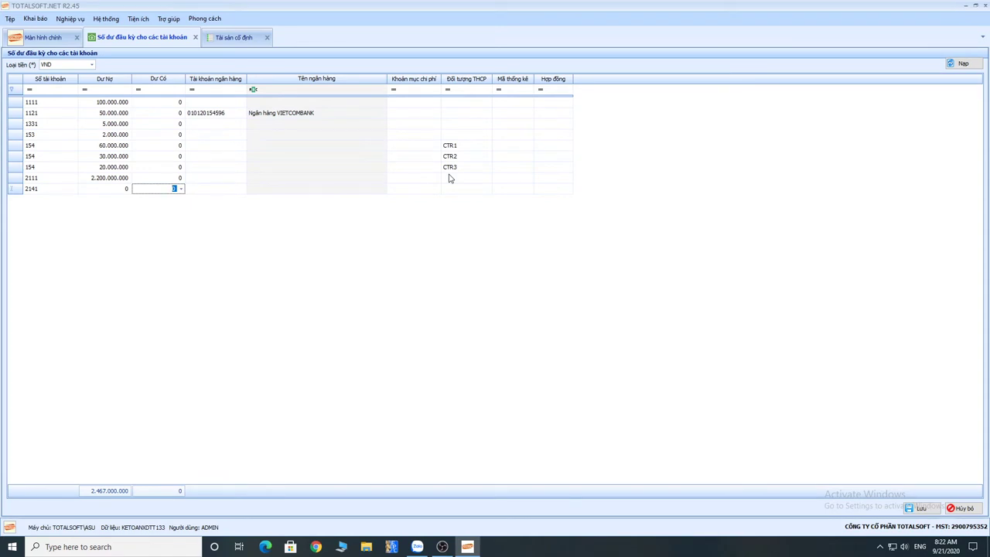
text(580.000.000)
key(Tab)
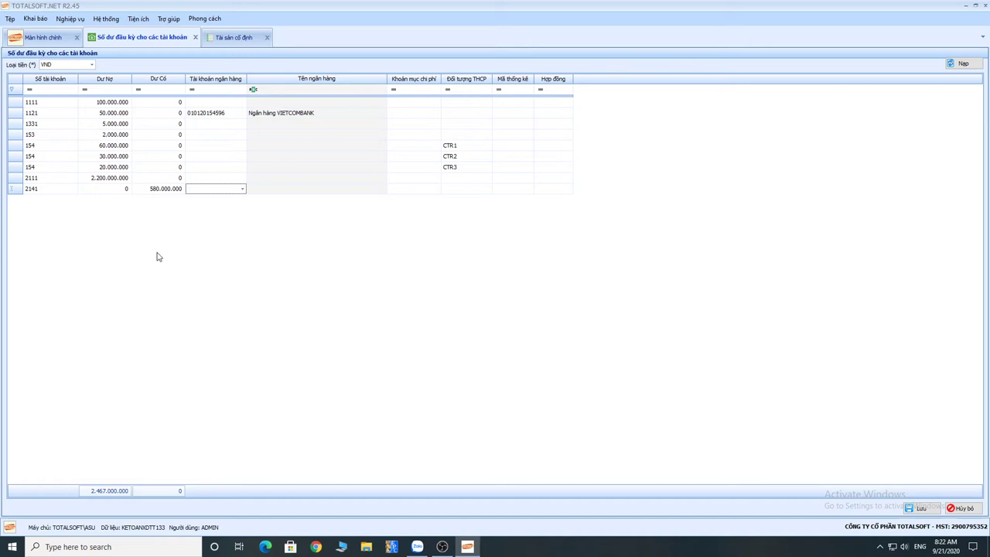
click(128, 203)
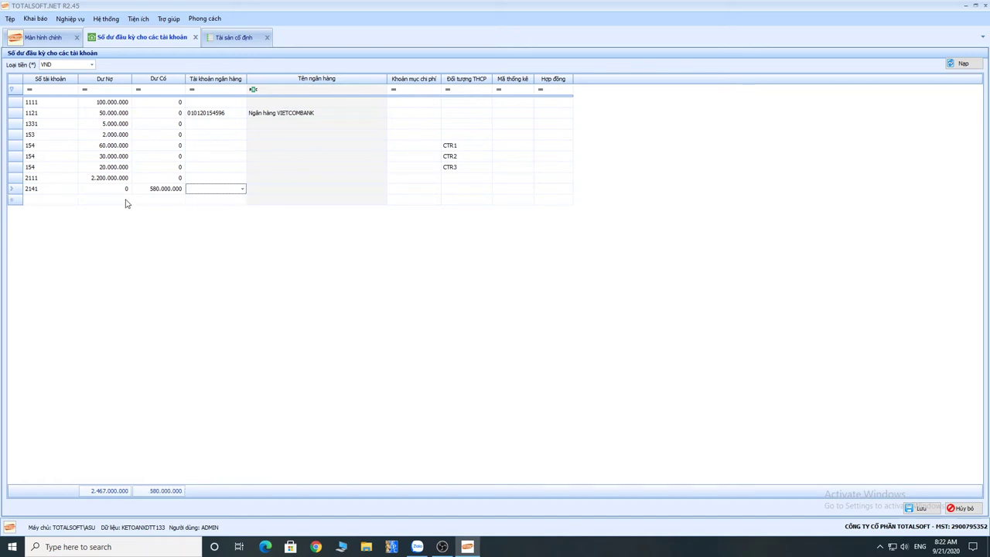
click(235, 39)
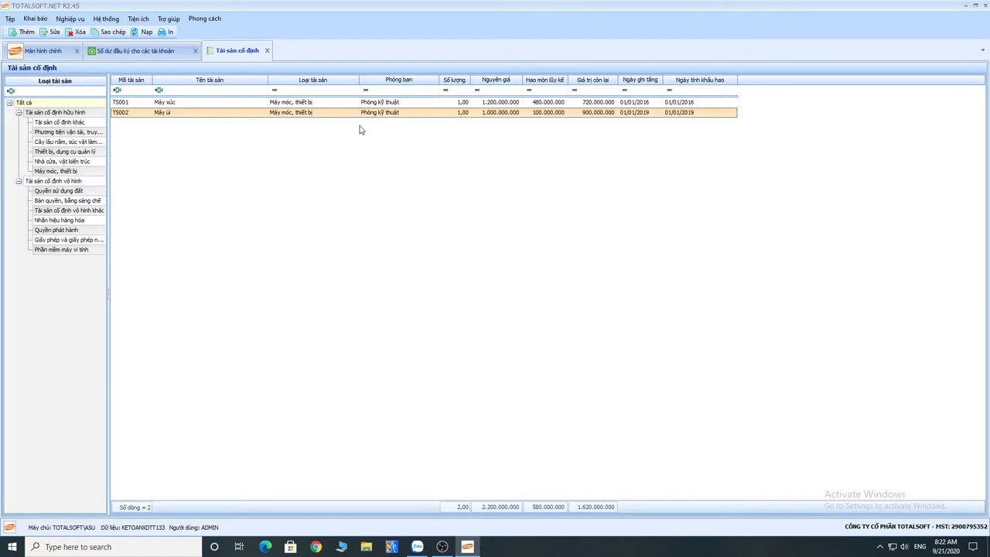
click(143, 51)
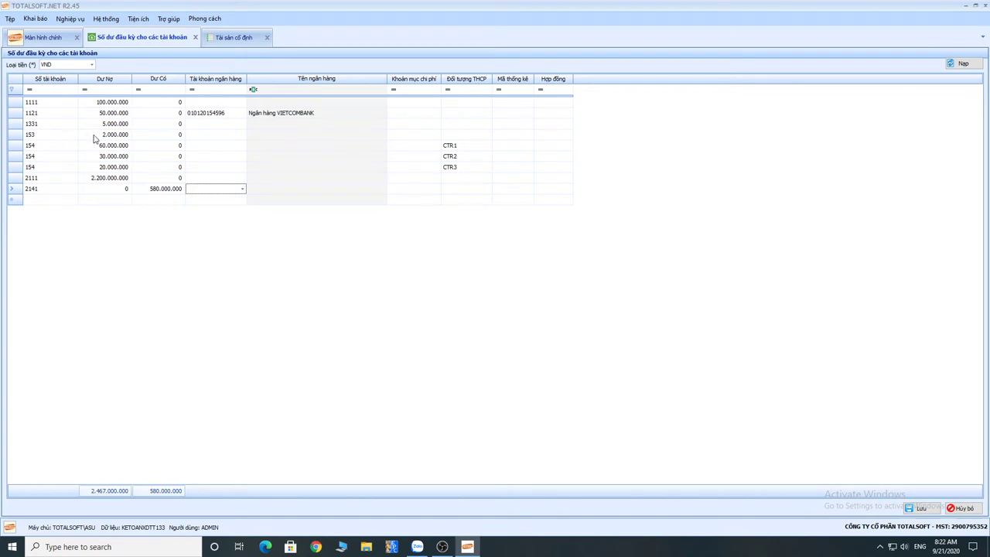
Add account 242, Chi phí trả trước, to the opening balances with a debit balance of 5.000.000.
click(74, 200)
click(74, 201)
click(223, 267)
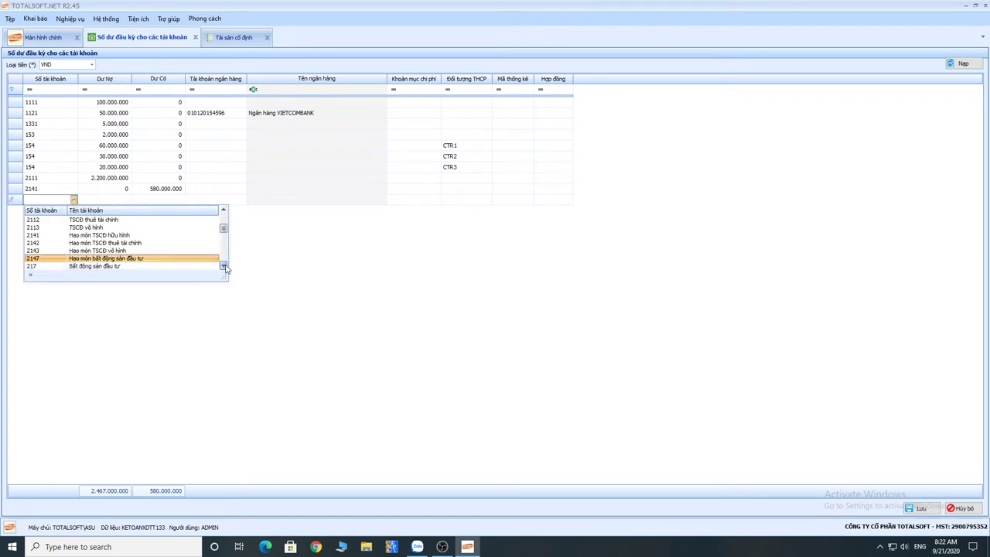
click(224, 266)
click(224, 266)
click(224, 266)
click(224, 266)
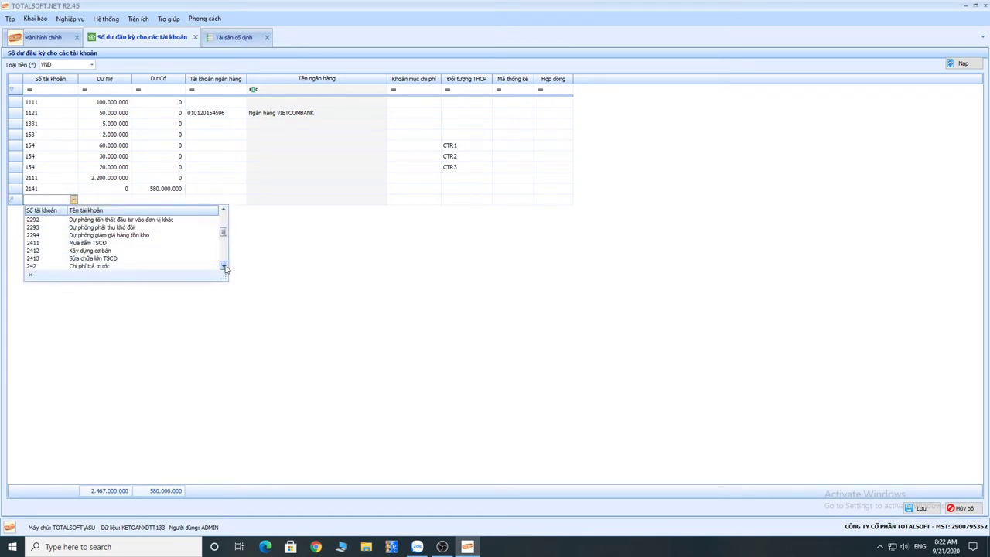
click(224, 267)
click(223, 266)
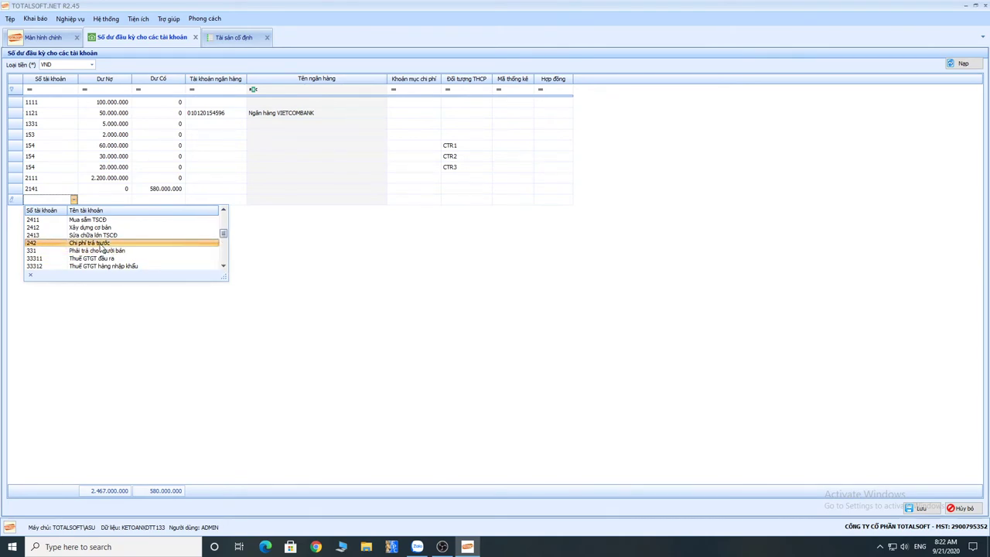
click(101, 244)
key(Tab)
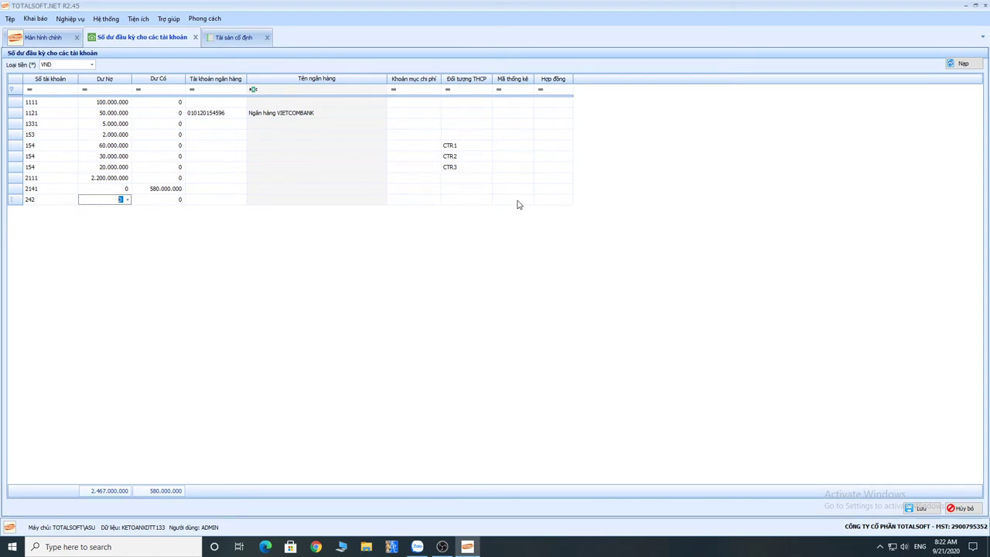
text(50)
key(Tab)
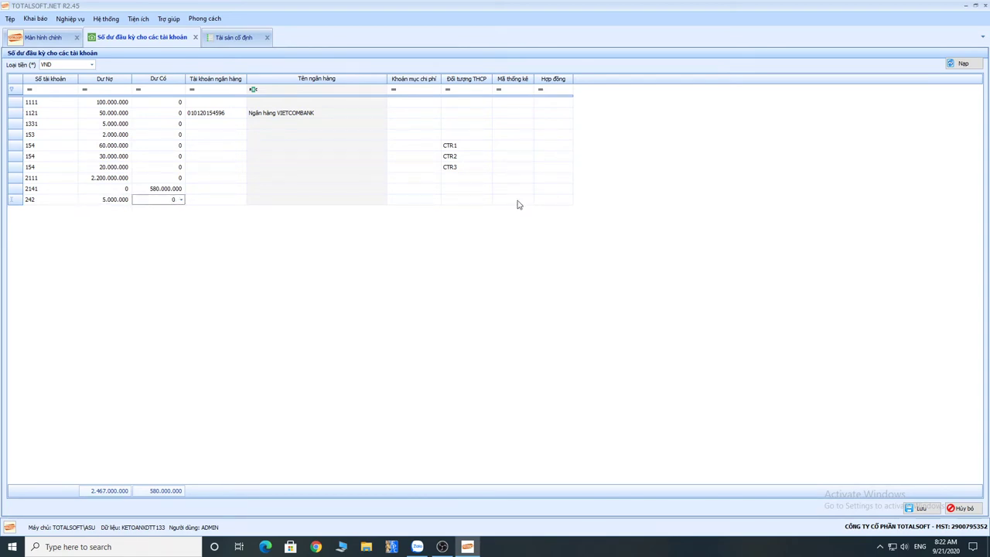
Add account 4111, Vốn góp của chủ sở hữu, to the opening balances with a credit balance of 2.000.000.000.
click(70, 211)
click(74, 210)
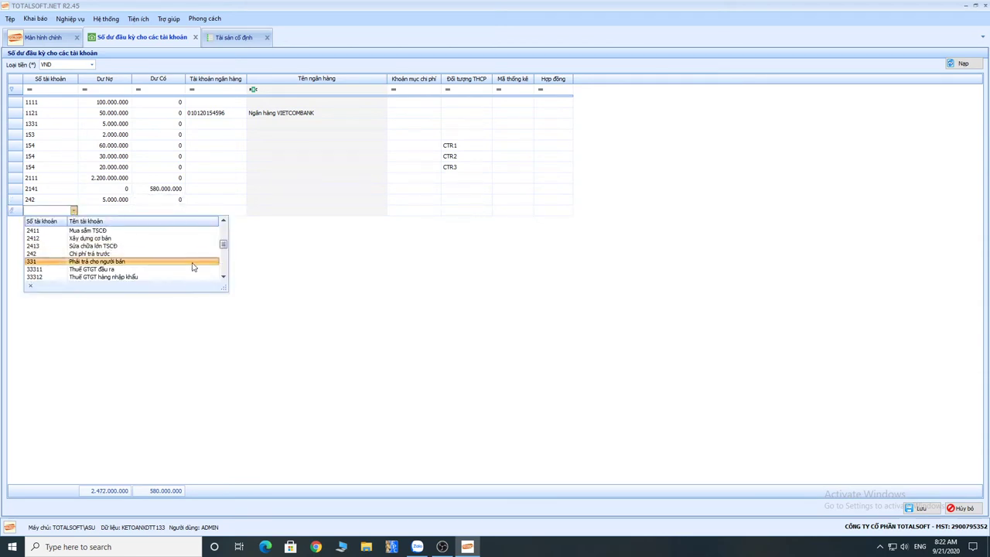
click(223, 277)
click(224, 277)
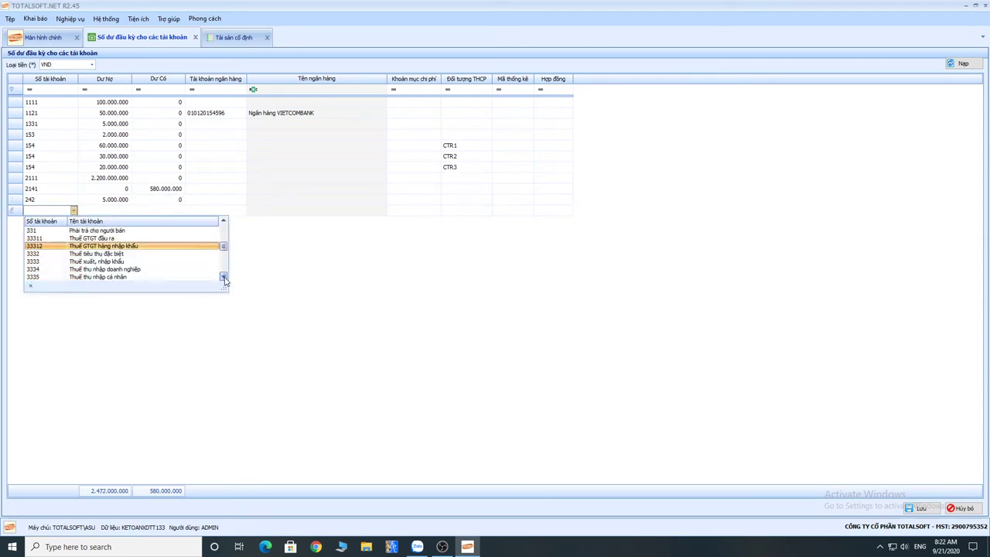
click(223, 277)
click(224, 277)
click(223, 277)
click(224, 277)
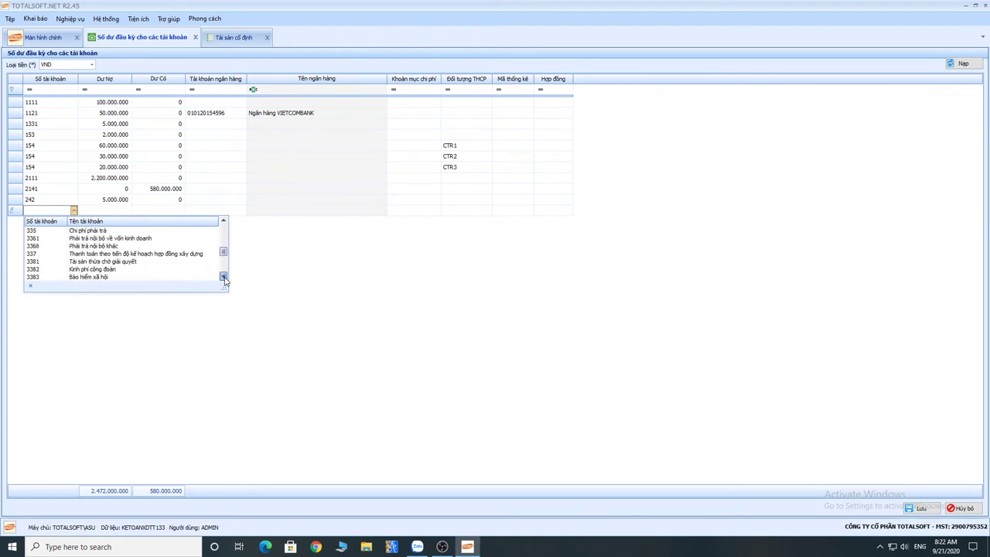
click(224, 277)
click(223, 277)
click(224, 277)
click(224, 277)
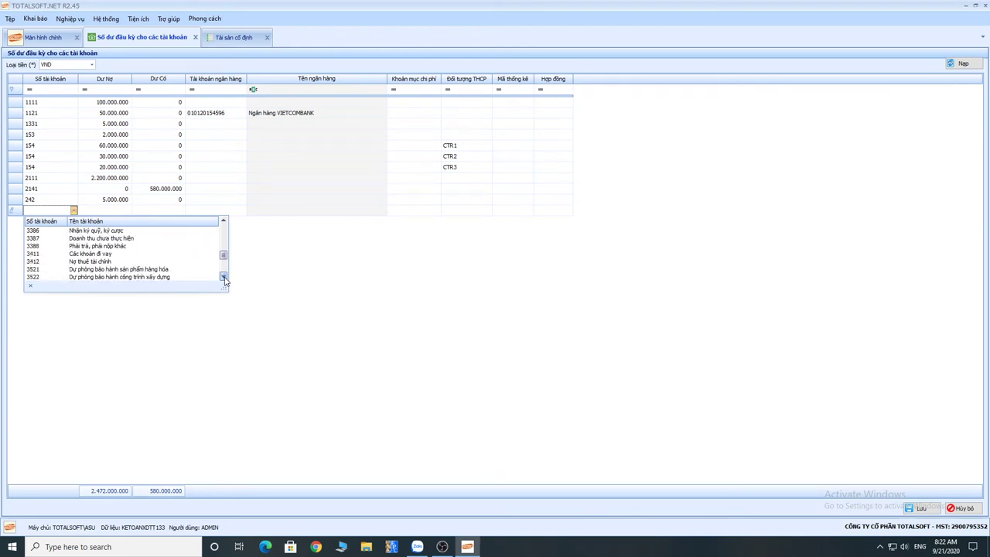
click(224, 277)
click(224, 277)
click(223, 277)
click(224, 277)
click(224, 277)
click(223, 277)
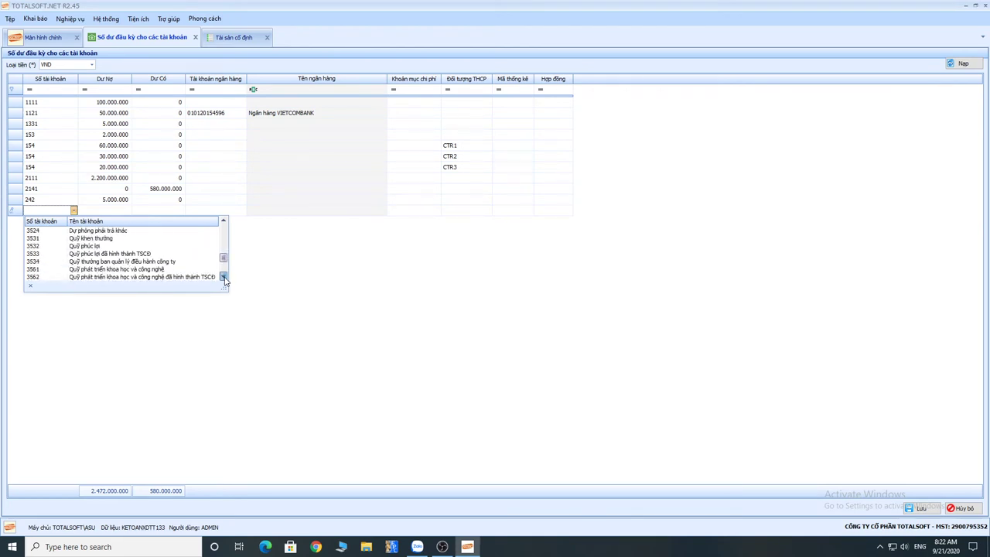
click(224, 277)
click(224, 277)
click(119, 270)
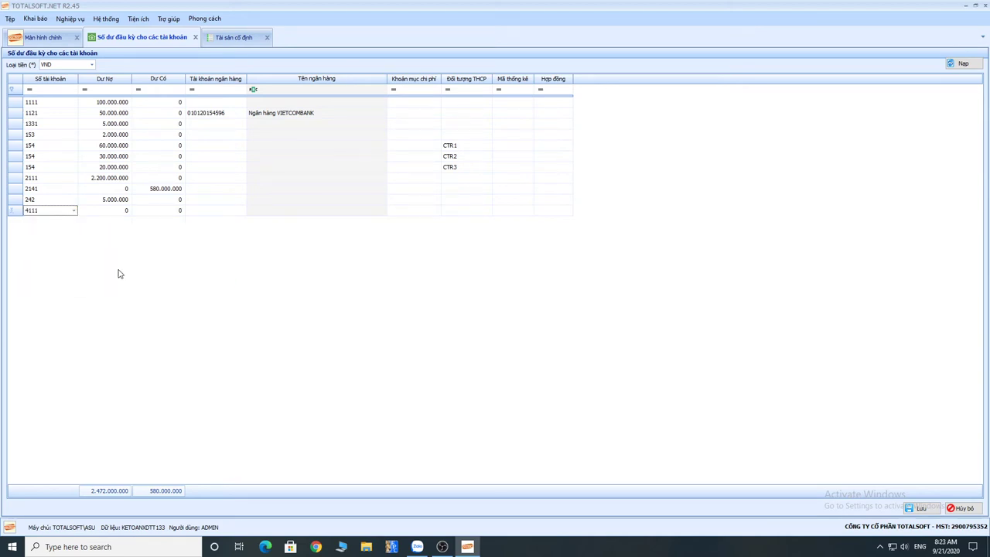
key(Tab)
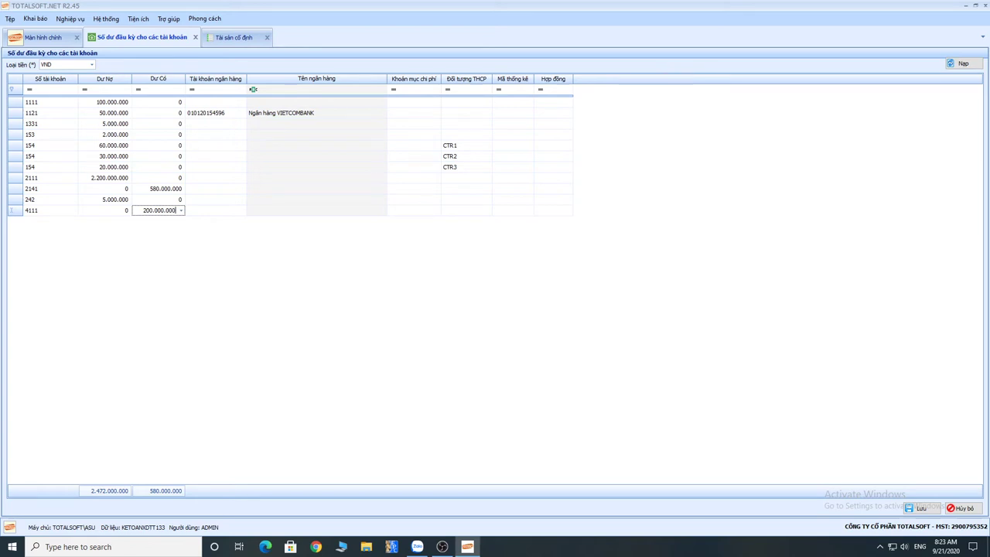
text(2000000000)
key(Tab)
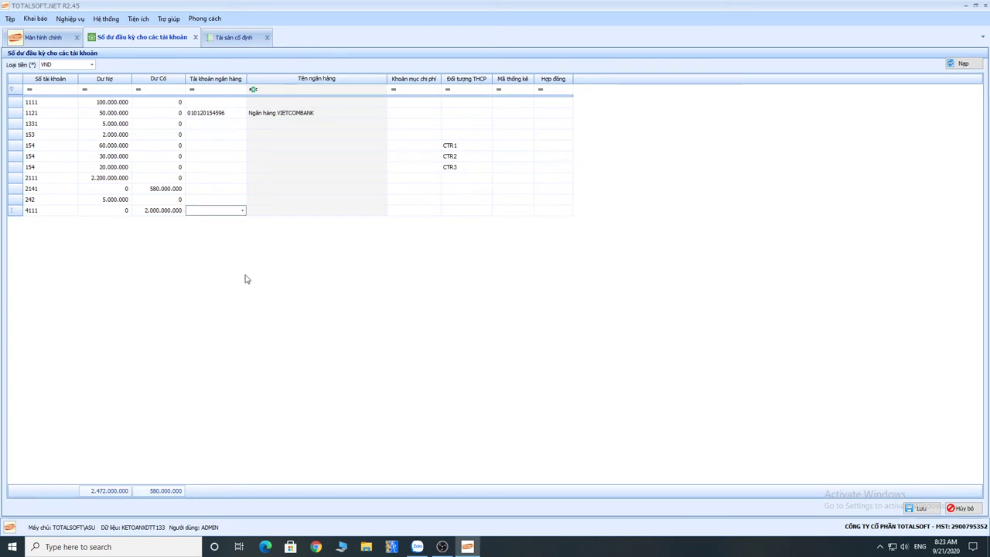
Add account 4211, Lợi nhuận sau thuế chưa phân phối năm trước, with a credit balance of 200.000.000.
click(73, 223)
click(74, 222)
scroll(123, 290, down, 2)
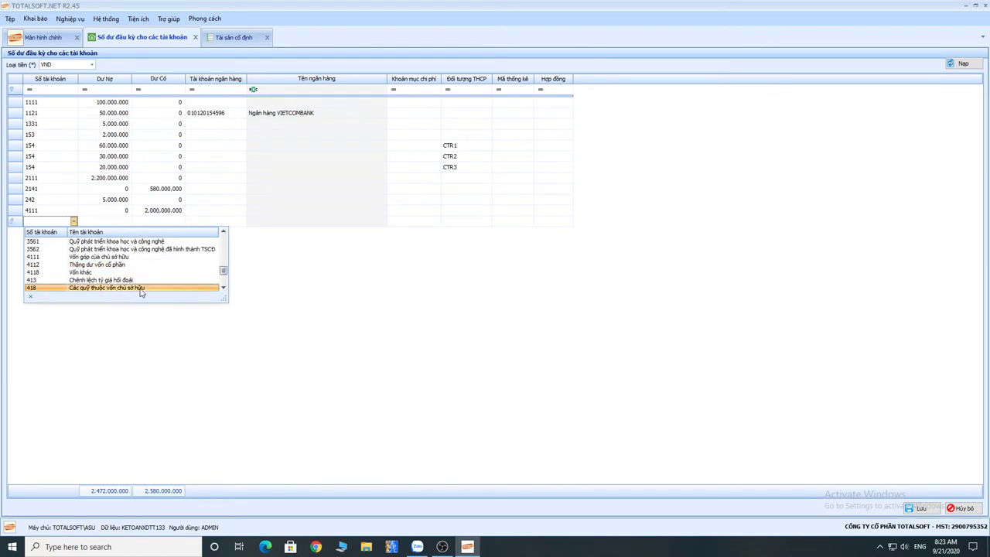
click(224, 288)
click(224, 288)
click(223, 287)
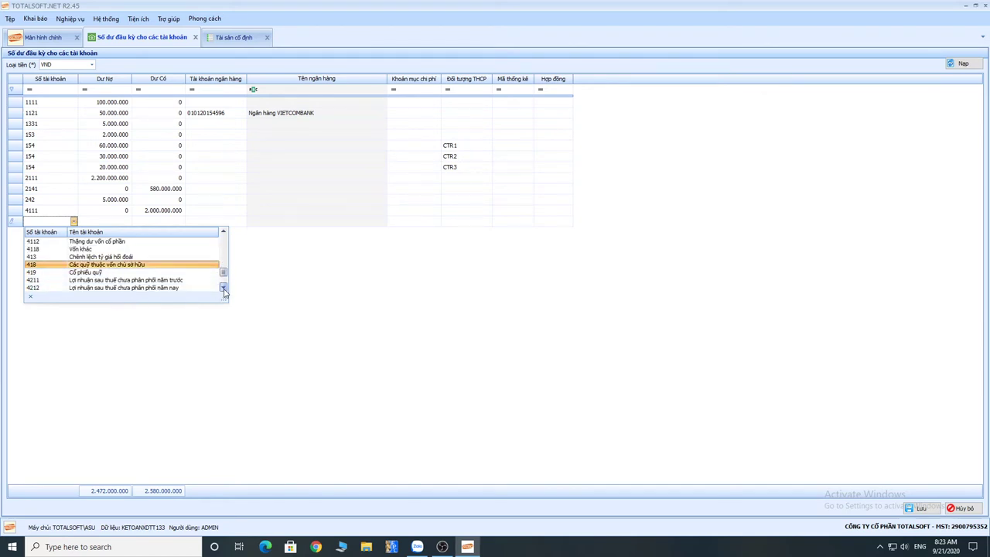
click(224, 288)
click(116, 274)
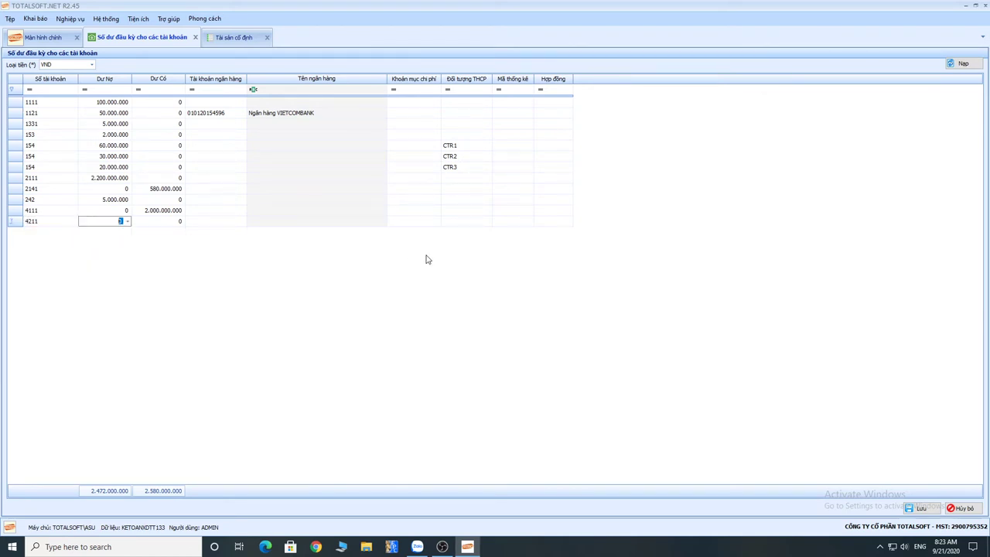
key(Tab)
text(200.000.000)
key(Tab)
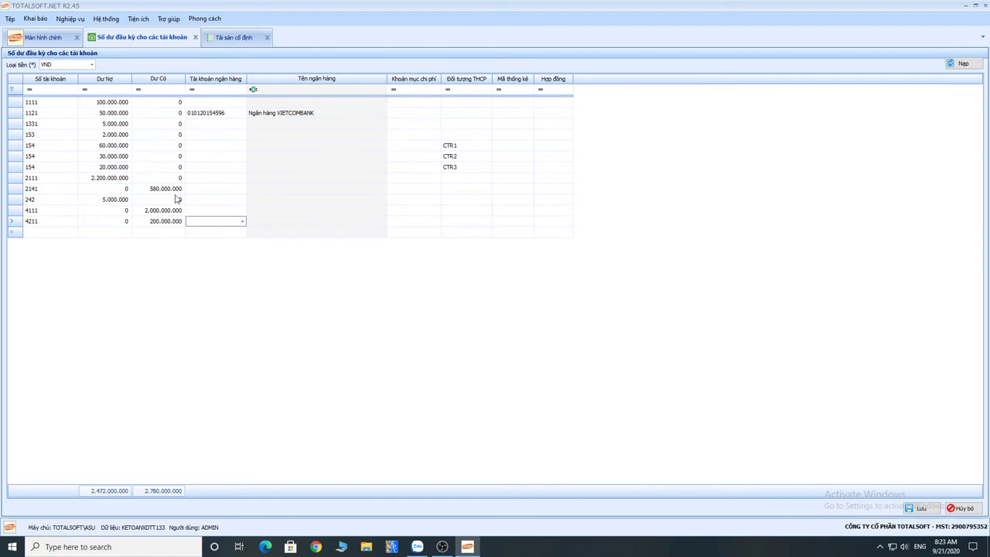
Save the account opening balances and close their form.
click(917, 508)
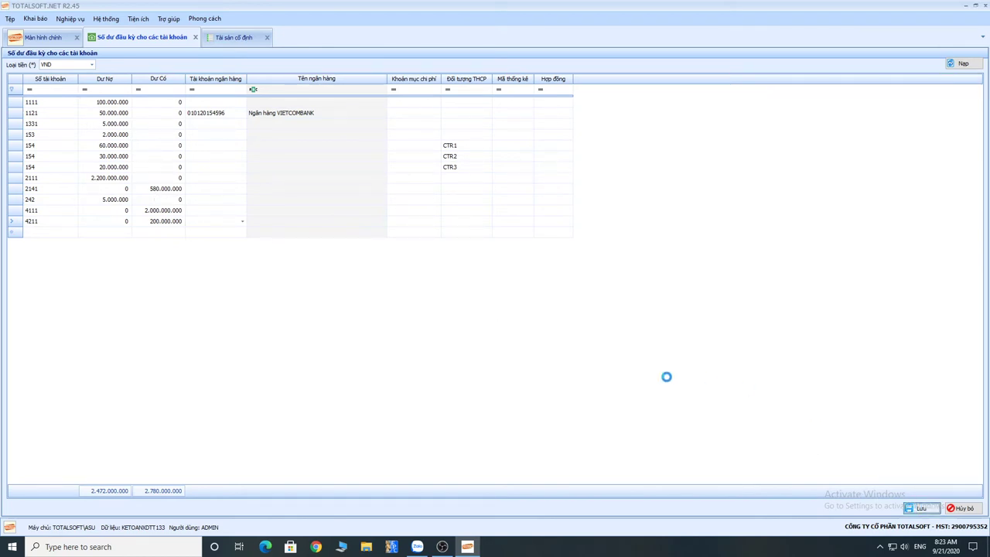
click(529, 309)
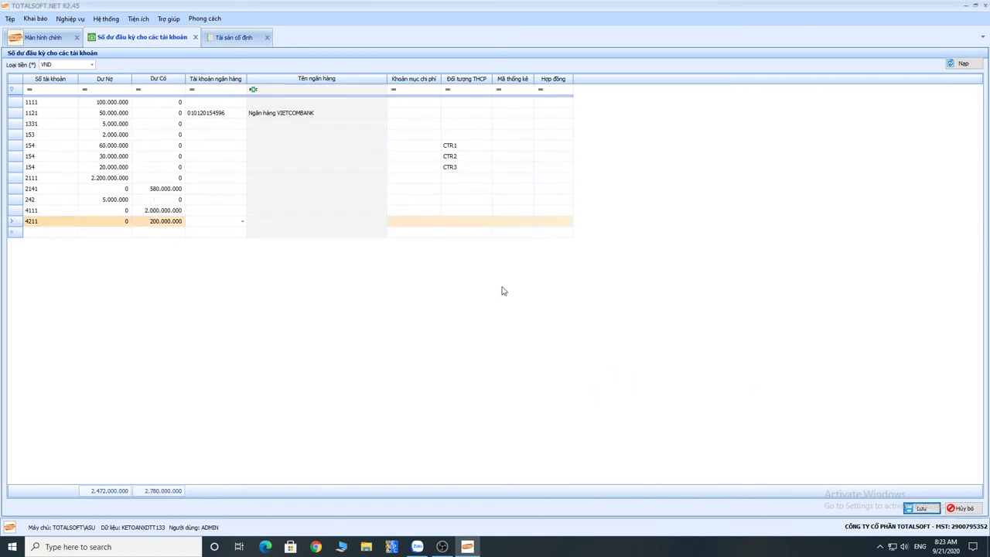
click(195, 39)
In the customer and supplier opening balances, enter a 300.000.000 debit for Ban quản lý dự án xd under account 131 and save.
click(35, 19)
mouse_move(68, 254)
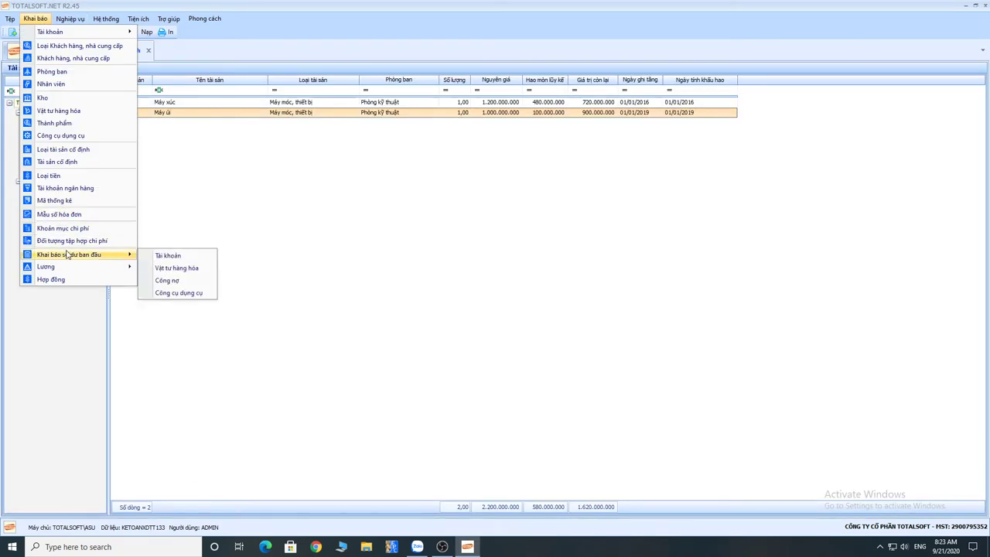
click(188, 282)
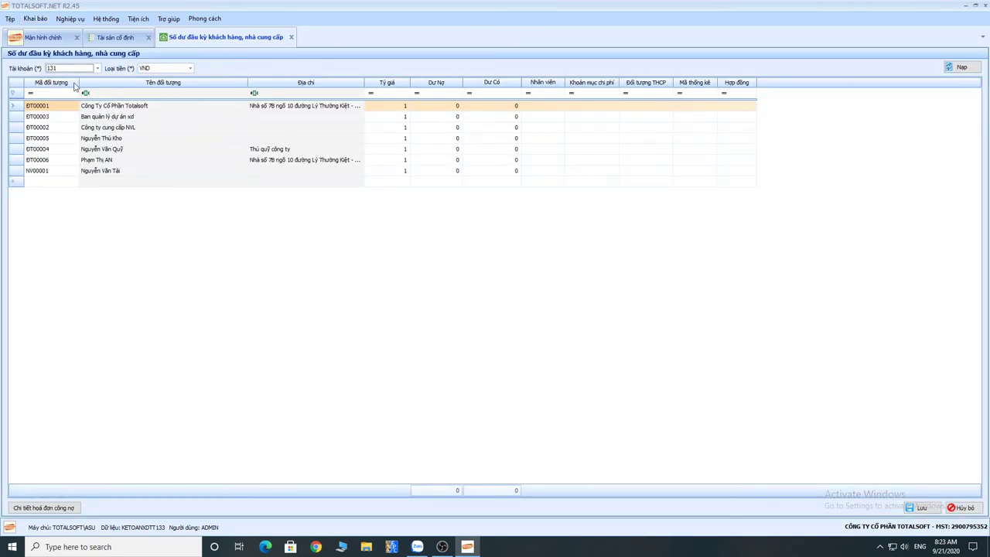
click(435, 106)
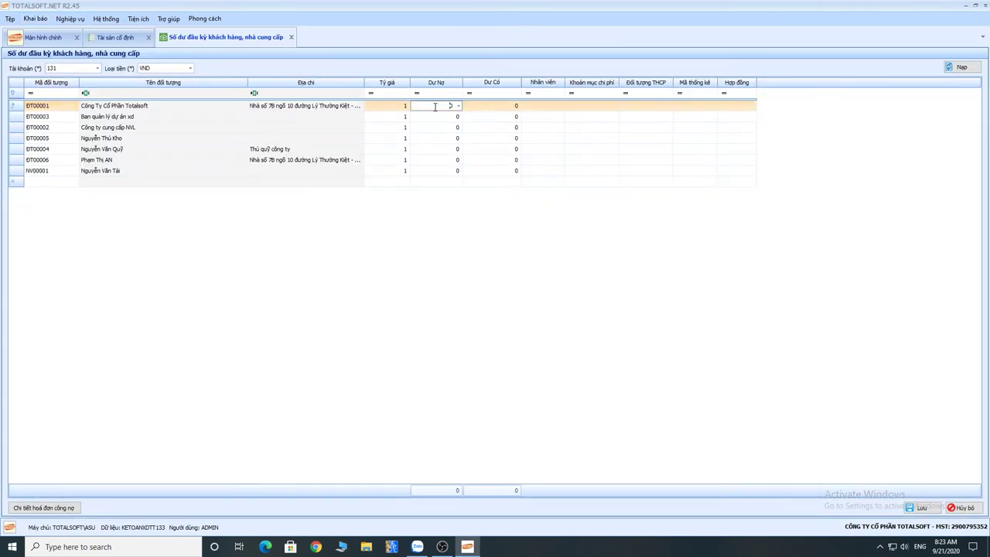
click(112, 117)
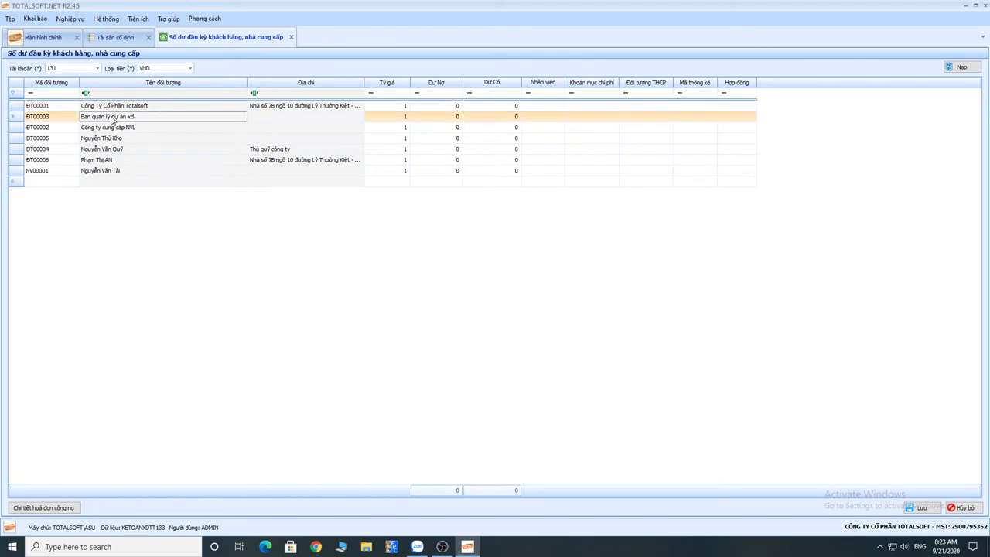
click(415, 117)
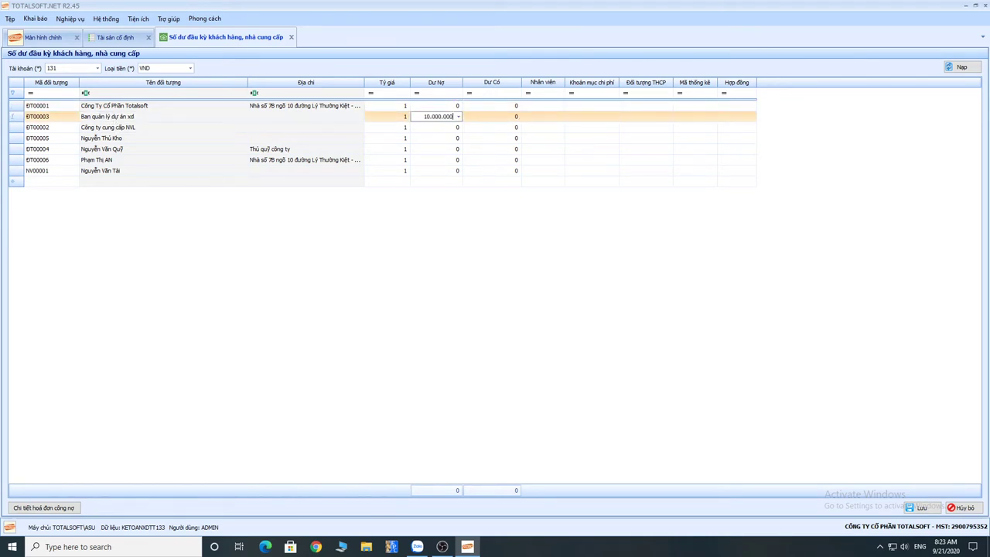
key(ctrl+a)
text(1)
key(Tab)
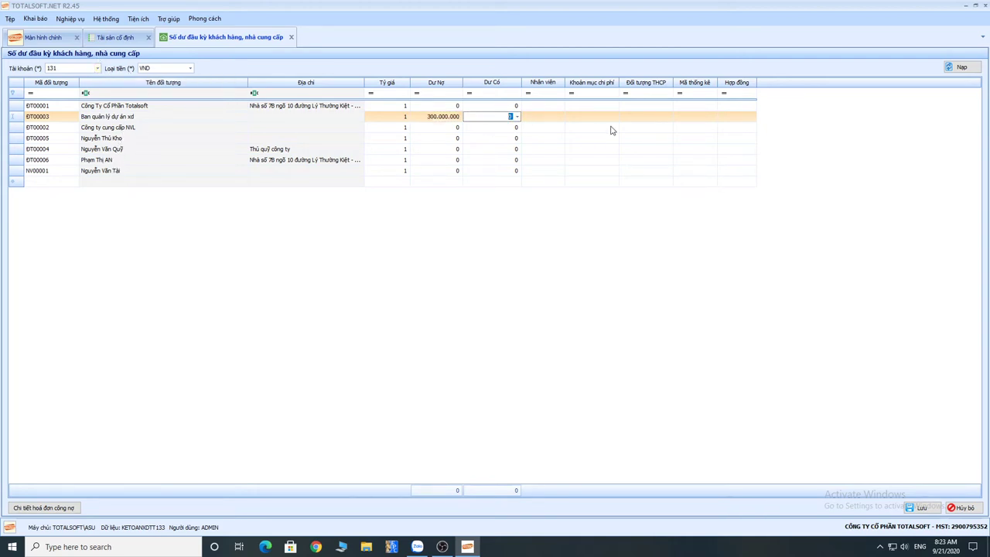
click(920, 512)
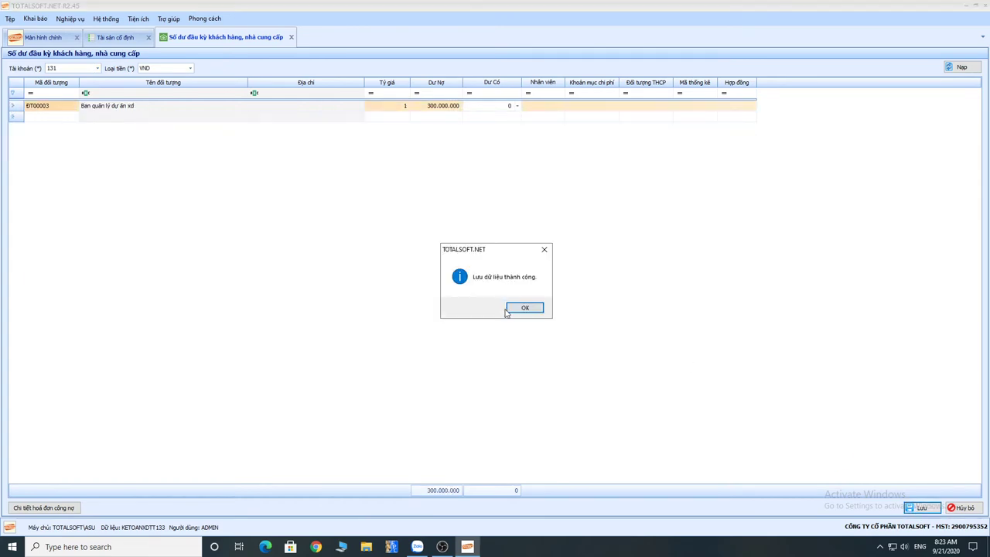
click(517, 309)
Under account 331, enter an opening credit balance of 100.000.000 for Công ty cung cấp NVL and save.
click(97, 68)
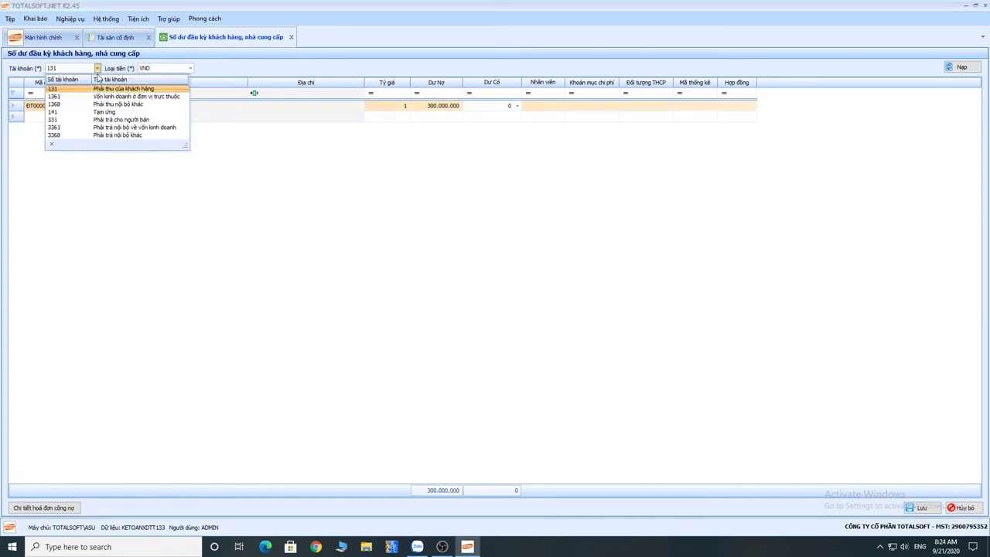
click(77, 120)
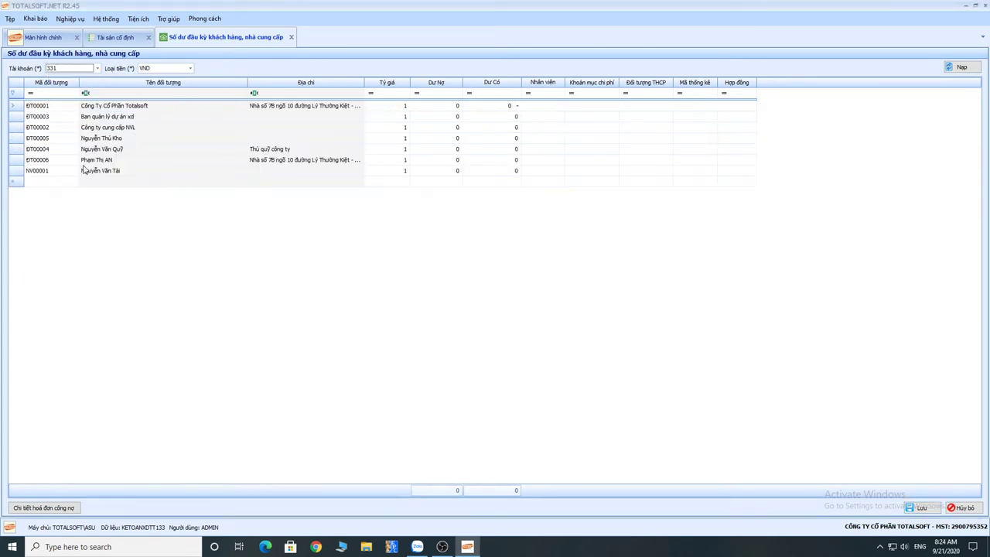
click(120, 131)
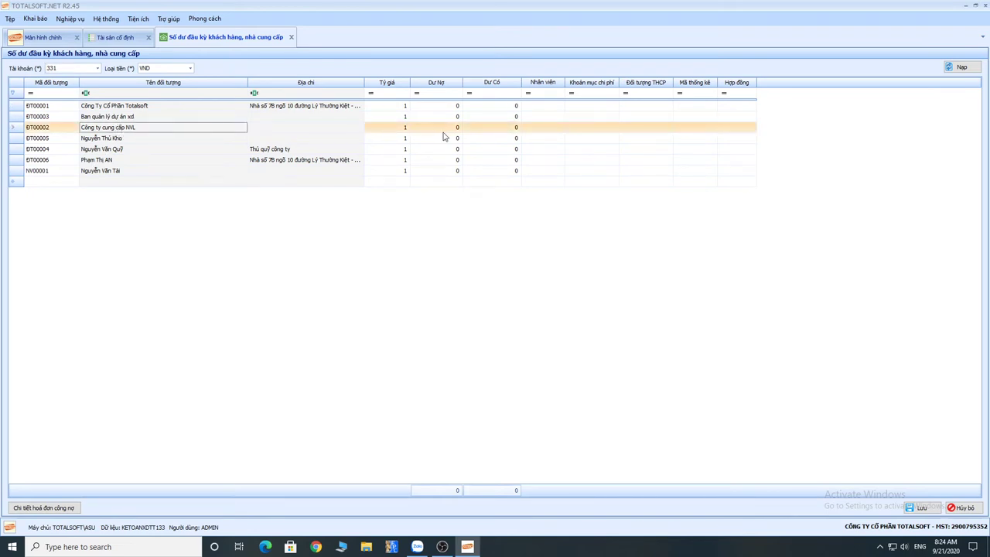
click(480, 127)
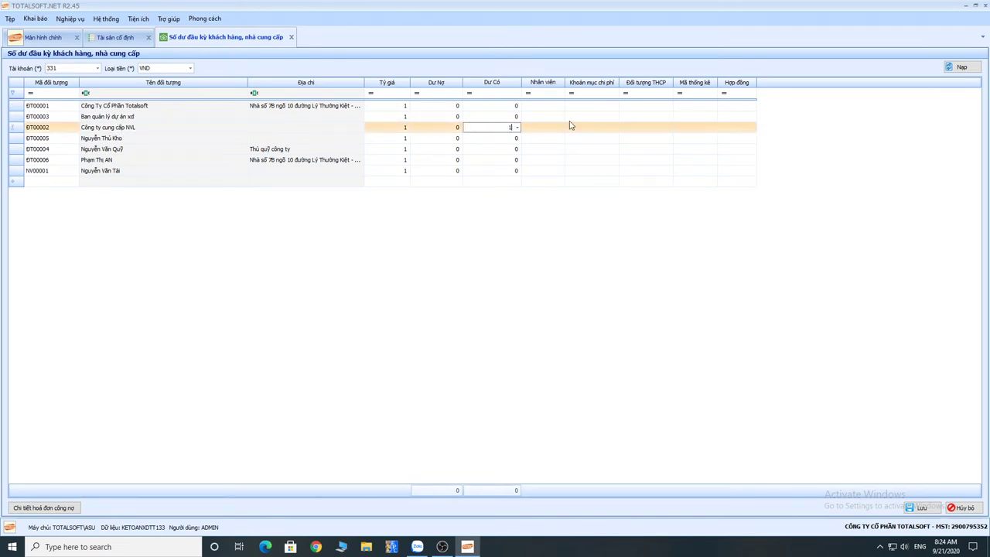
key(Tab)
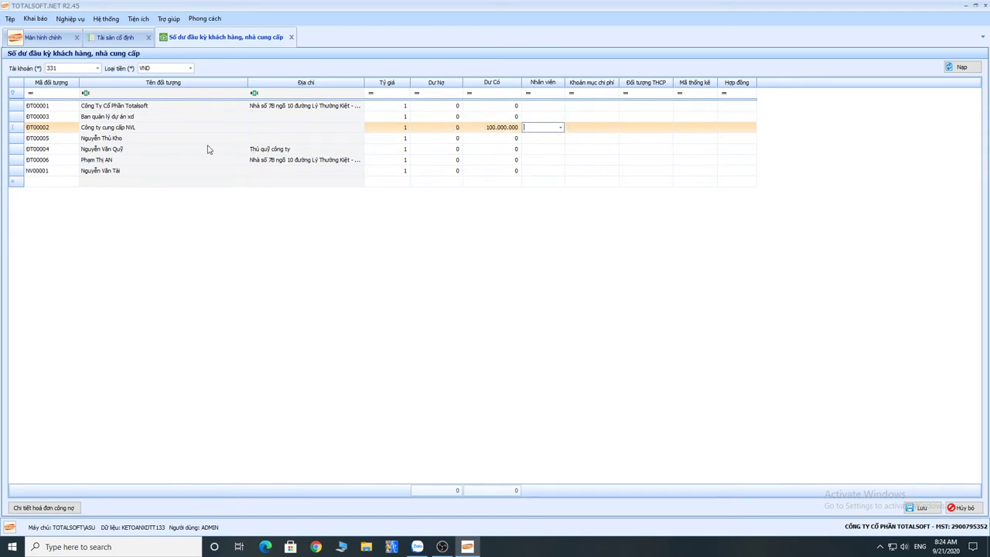
click(444, 139)
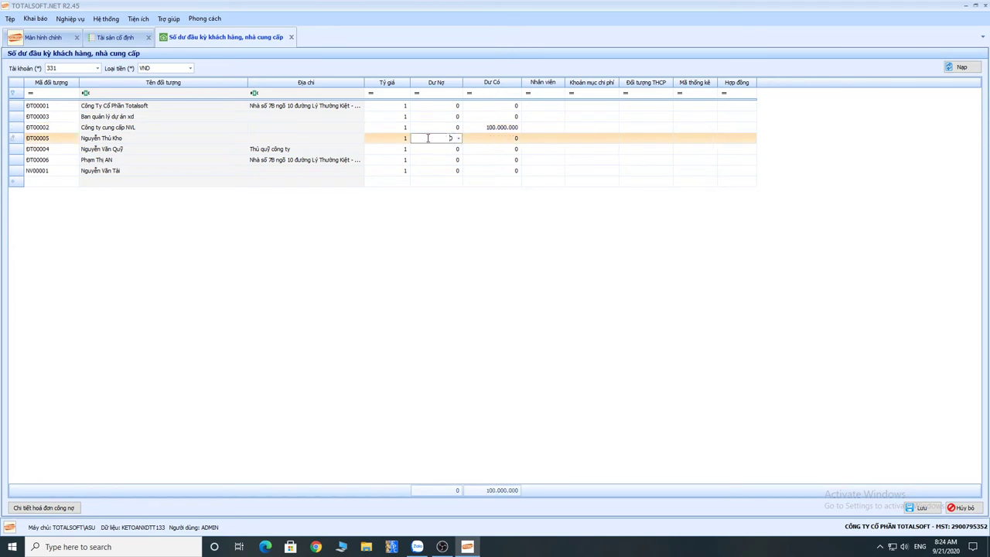
double_click(457, 138)
click(919, 507)
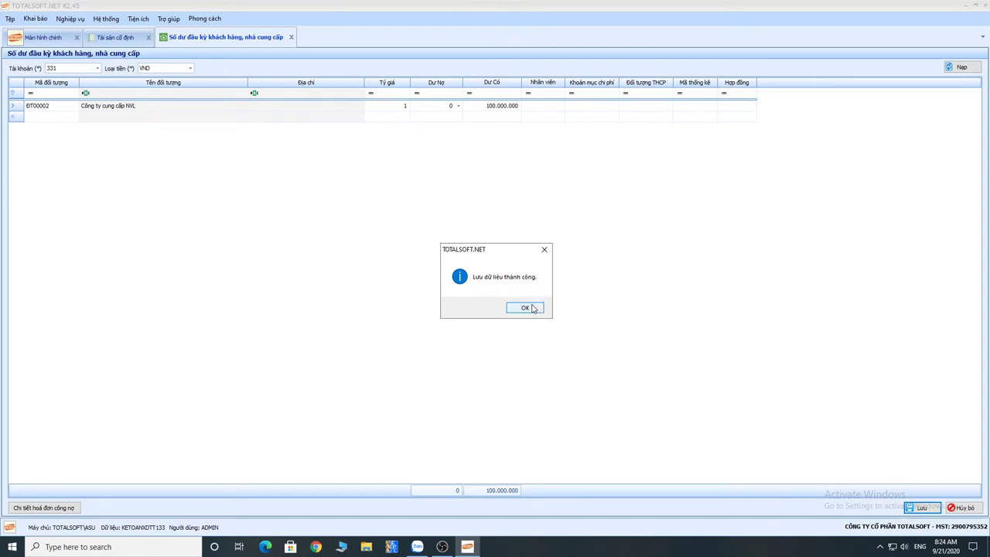
click(526, 308)
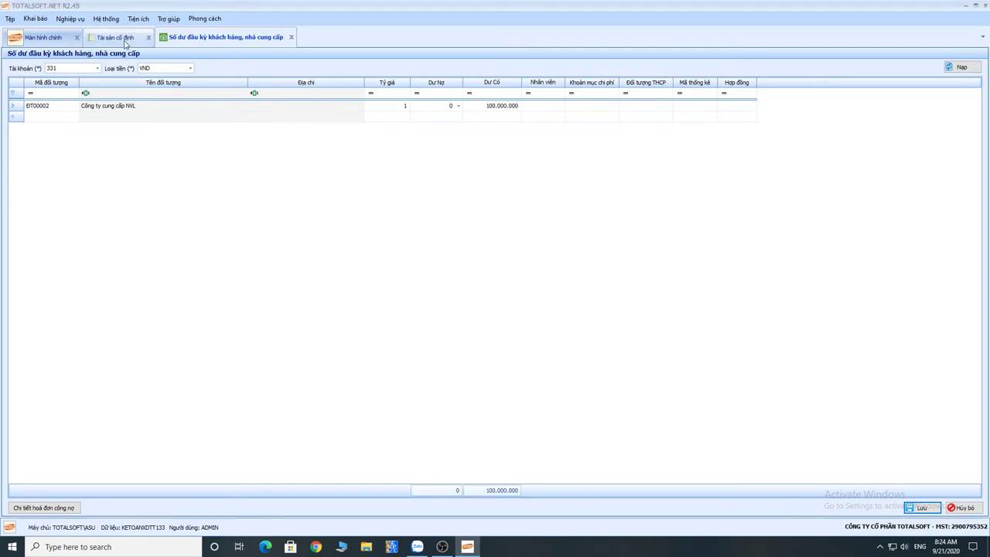
Reopen the opening balances by account and check the entries for accounts 131 and 331 and the debit and credit totals.
click(35, 19)
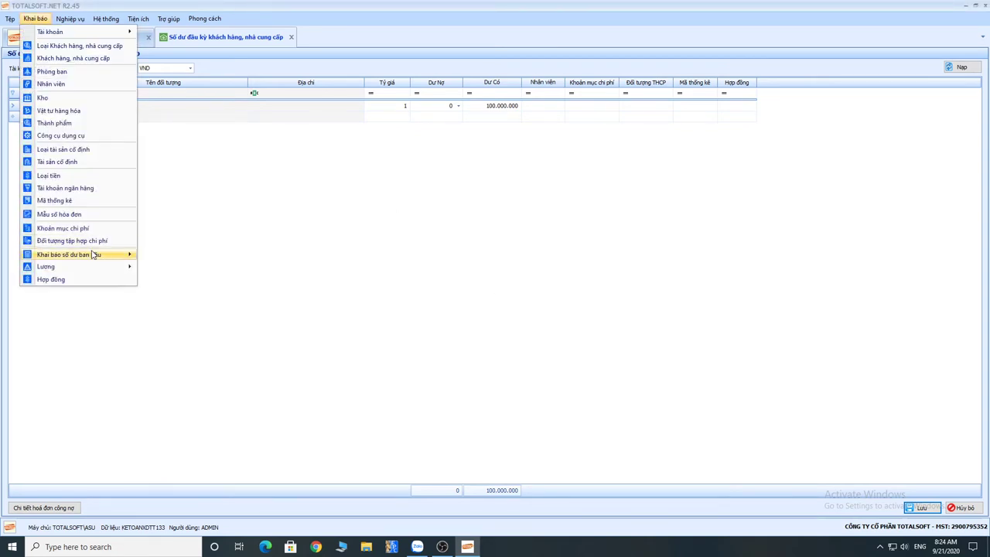
mouse_move(93, 255)
click(161, 254)
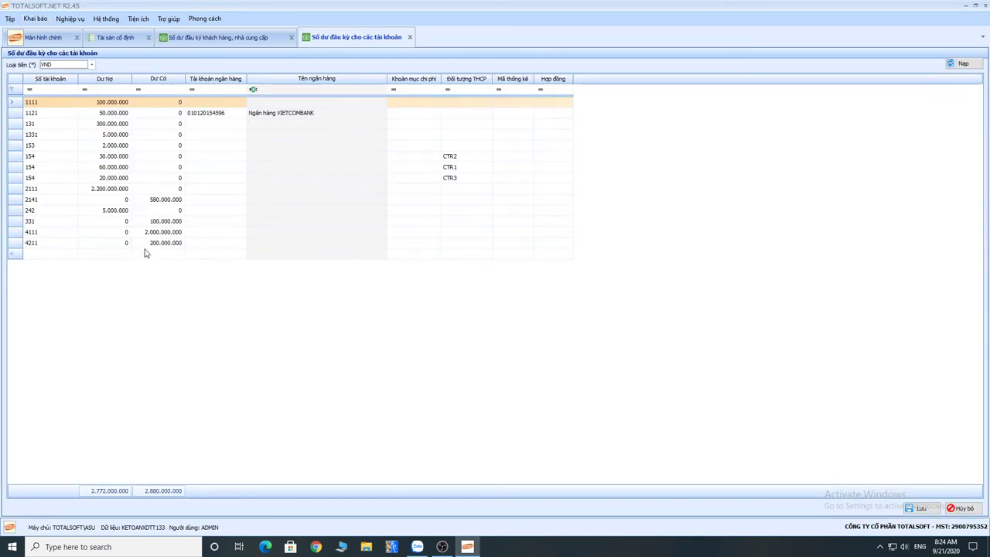
click(35, 127)
click(107, 186)
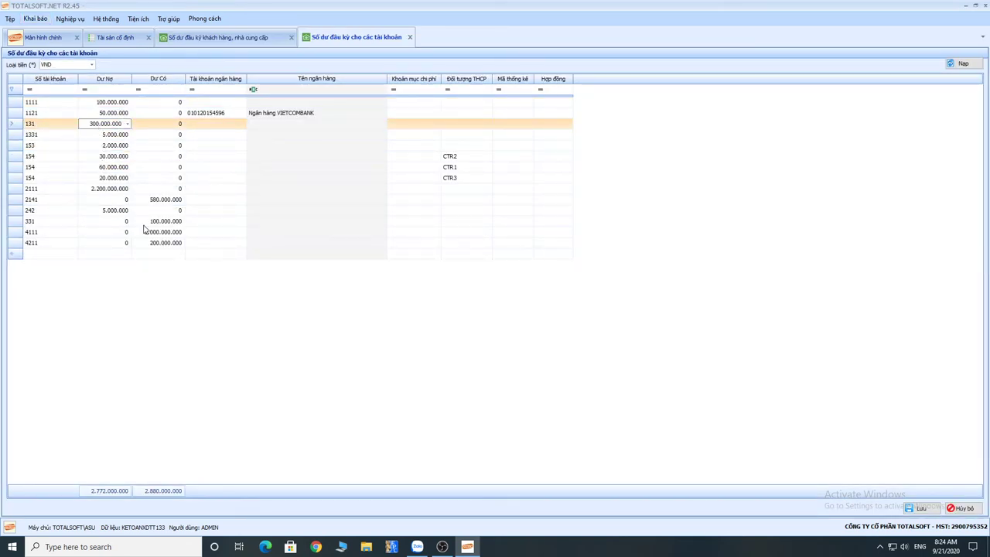
click(167, 222)
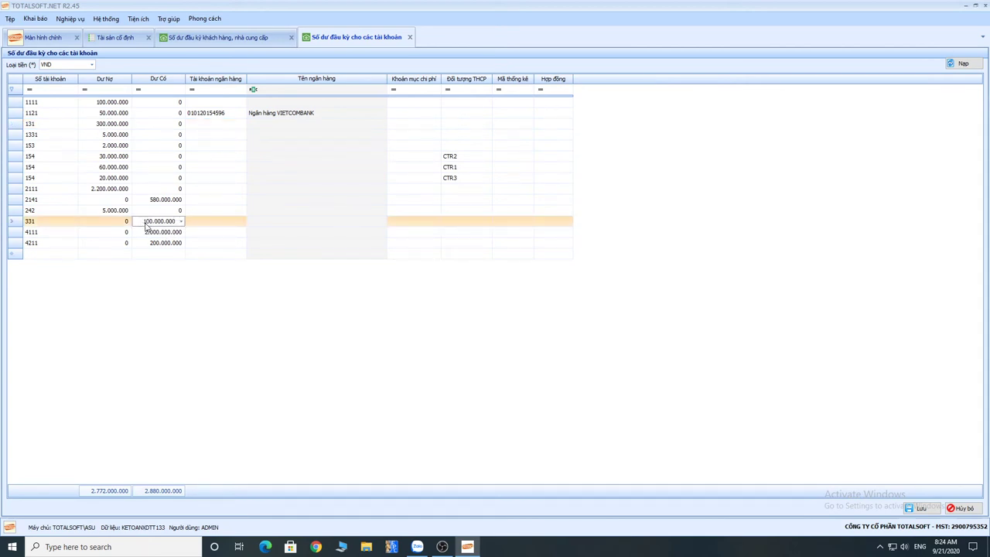
click(94, 126)
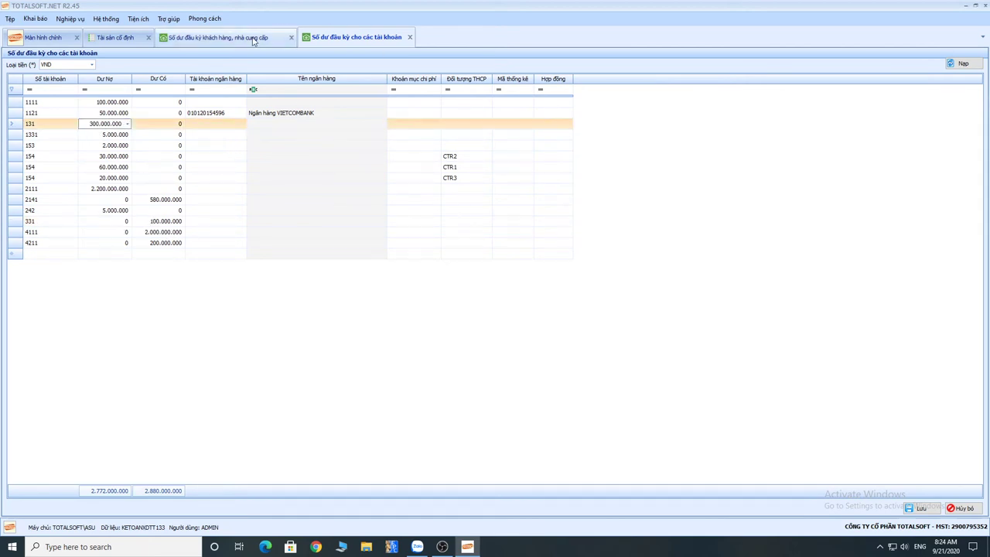
click(145, 222)
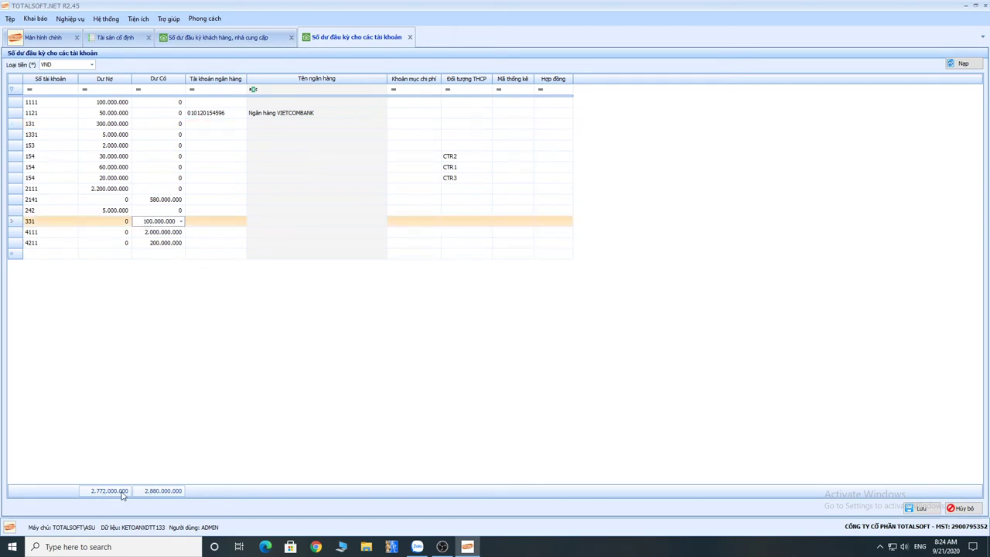
click(12, 547)
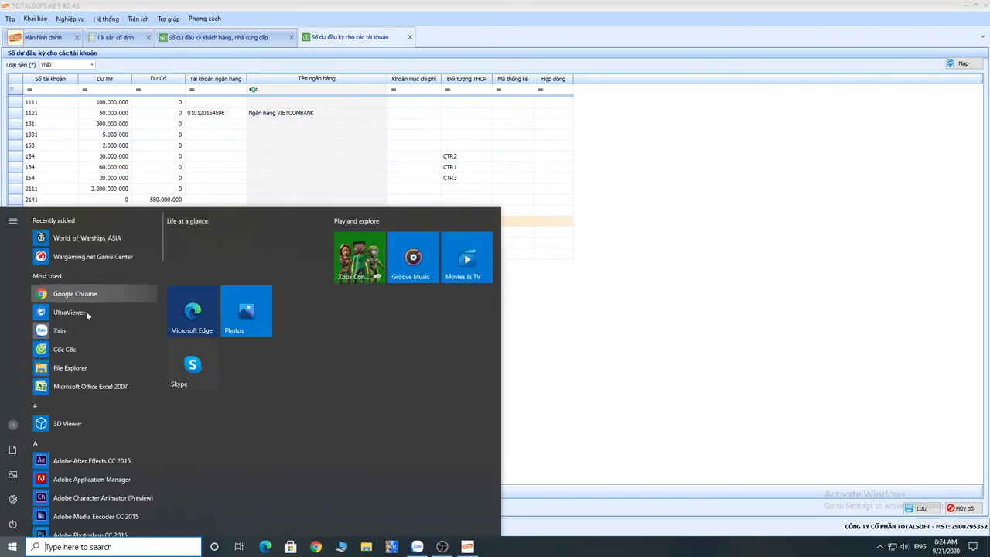
scroll(86, 356, down, 5)
click(67, 293)
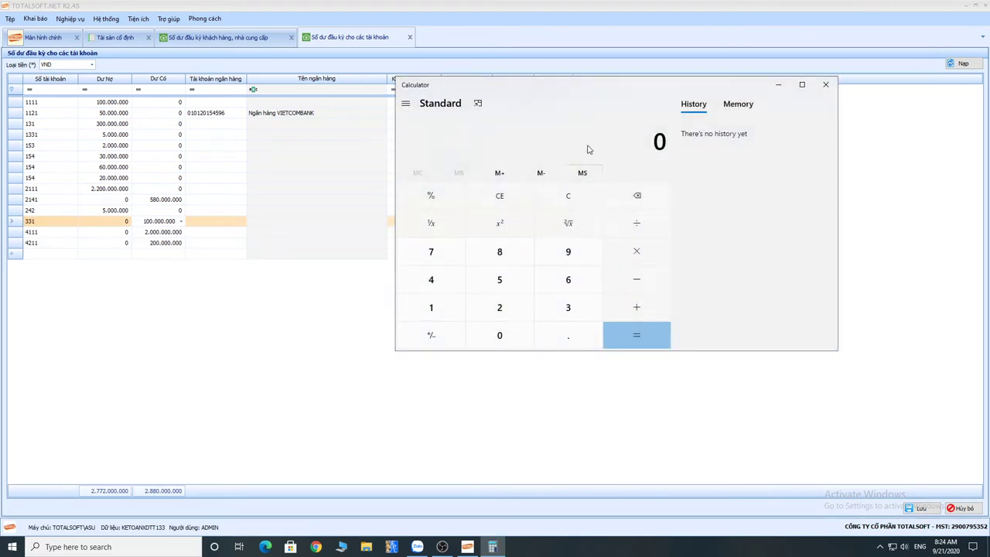
text(2772000)
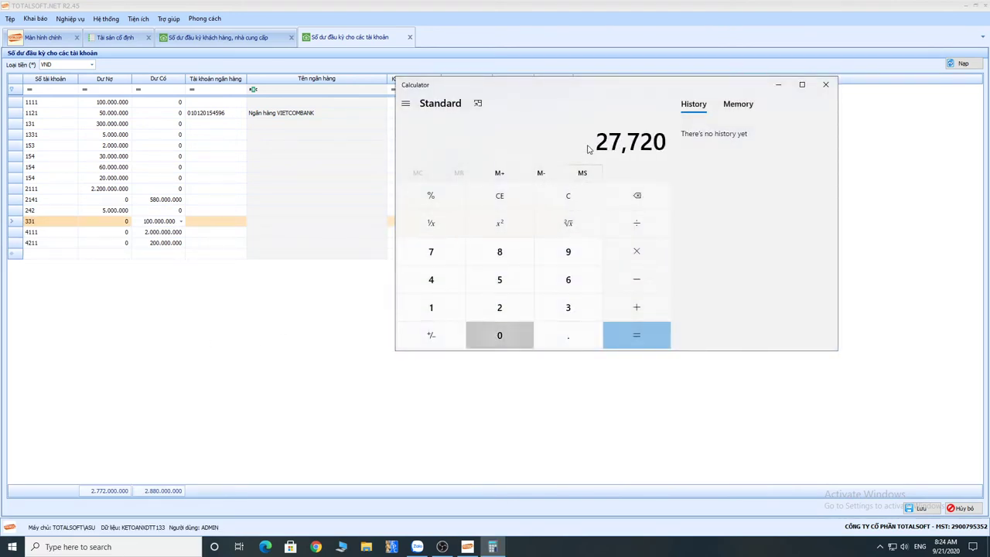
text(000)
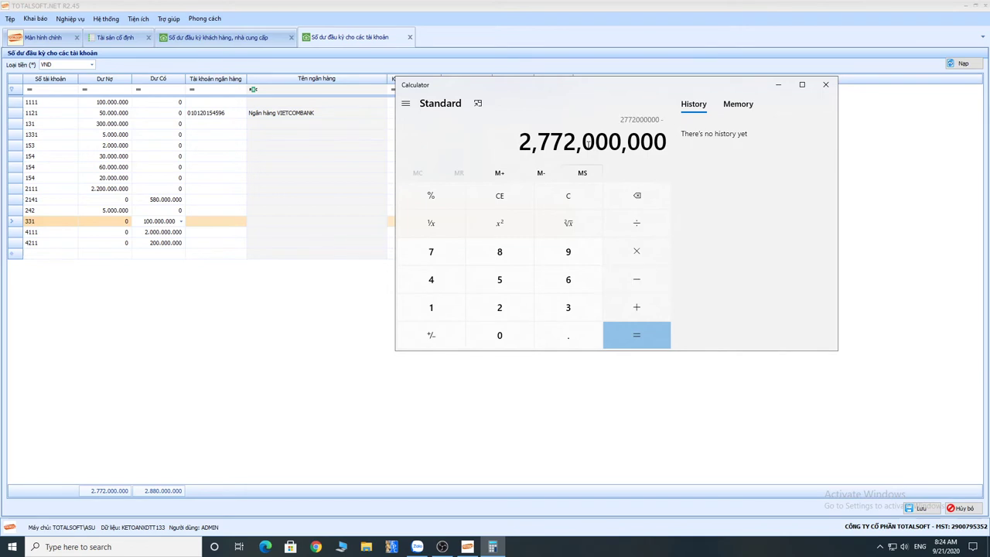
text(-2880000000)
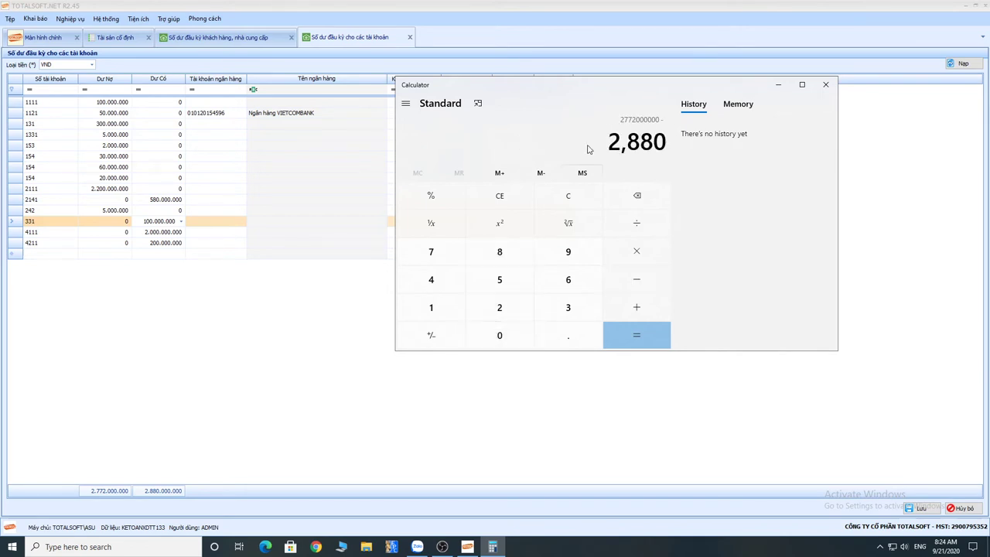
key(Return)
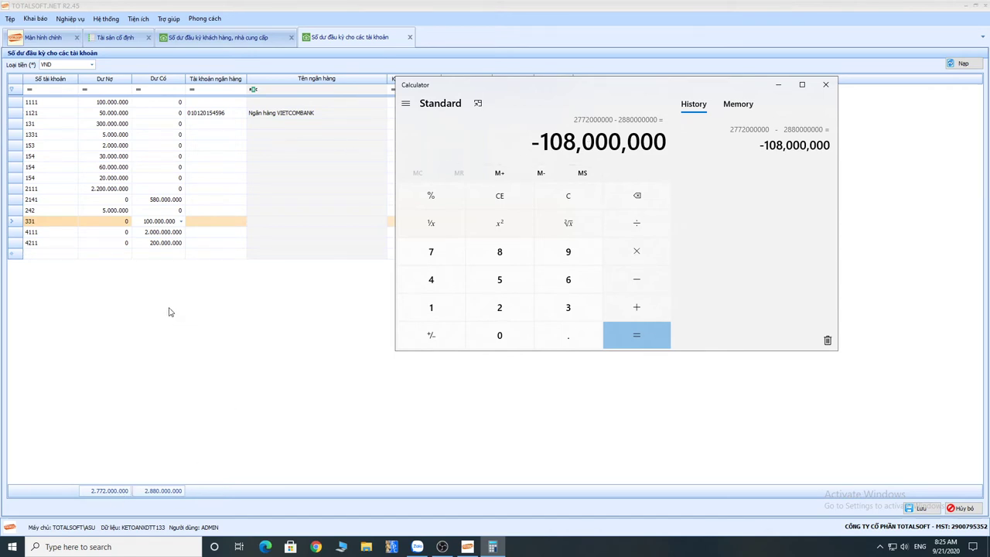
Back in TOTALSOFT, set the debit balance of account 154 for CTR2 to 138.000.000 and save the opening balances.
click(89, 157)
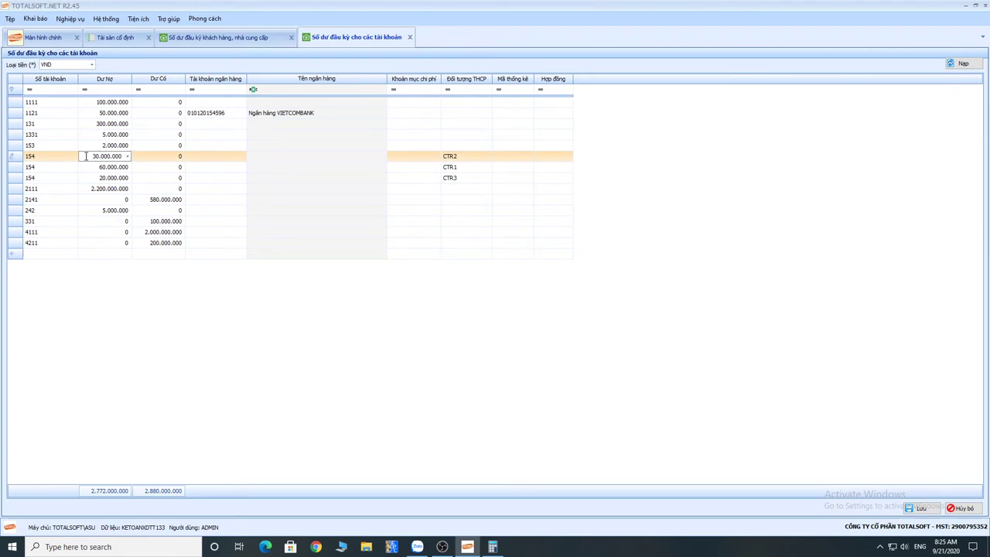
text(138)
key(Tab)
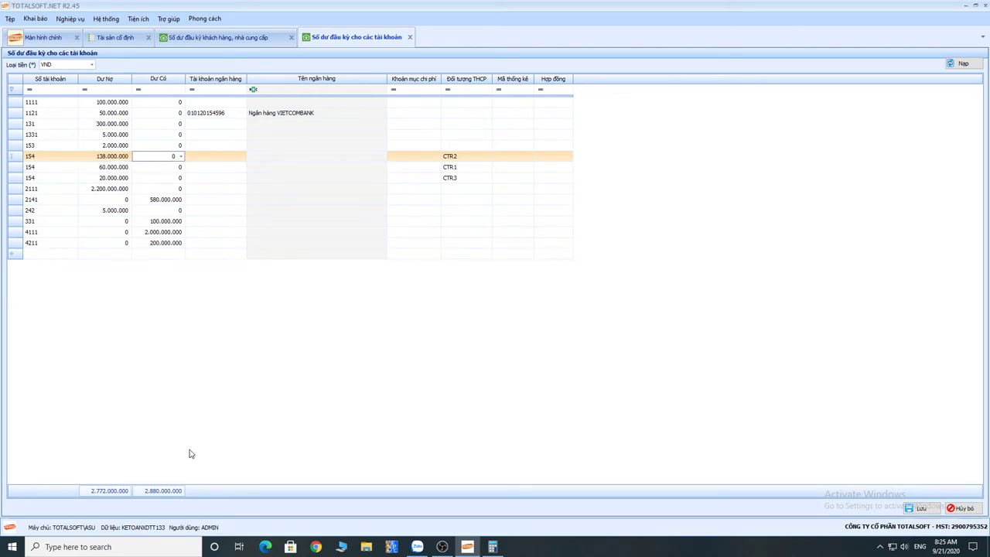
click(921, 508)
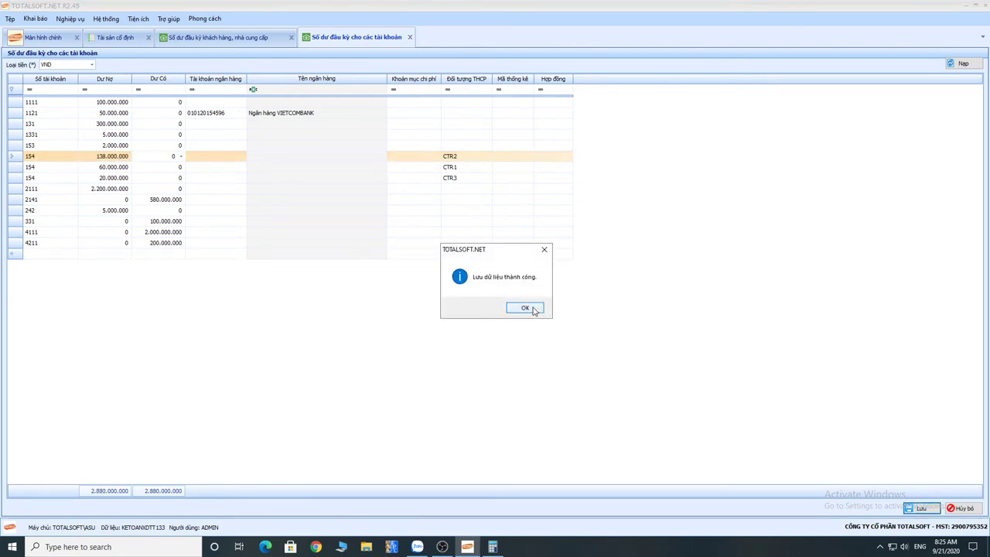
click(524, 308)
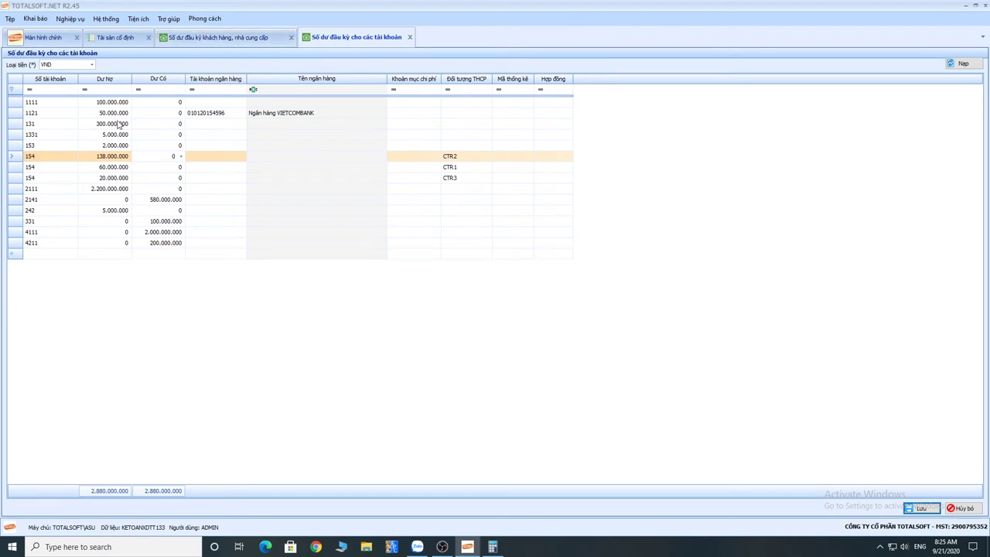
In the materials and goods list, start a new item with code CC00001 and name Máy đầm cóc.
click(41, 19)
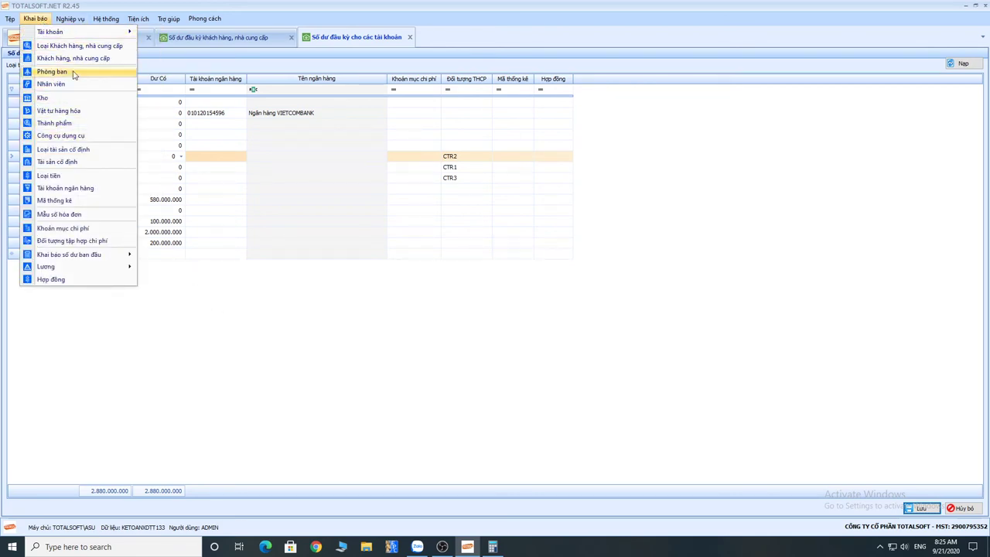
click(66, 113)
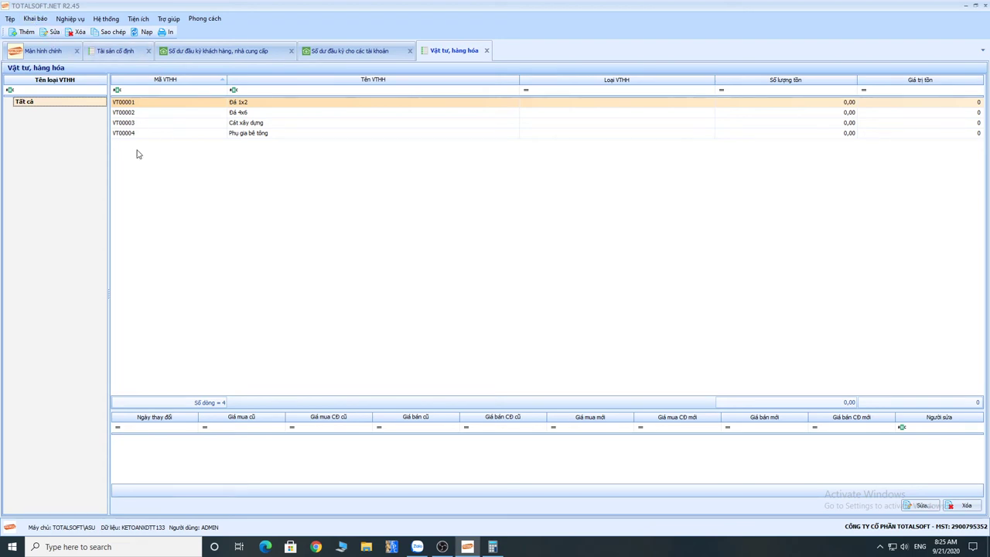
right_click(138, 154)
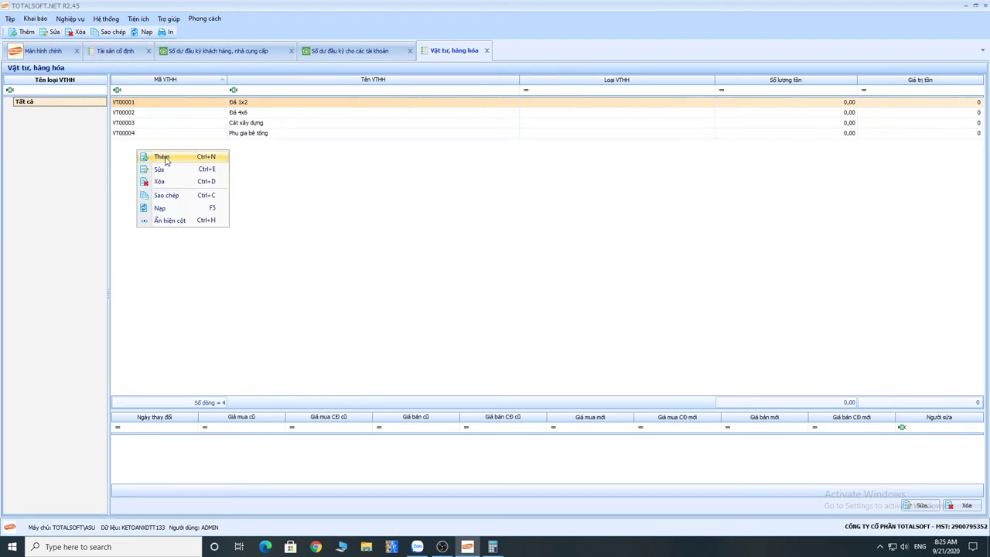
click(162, 157)
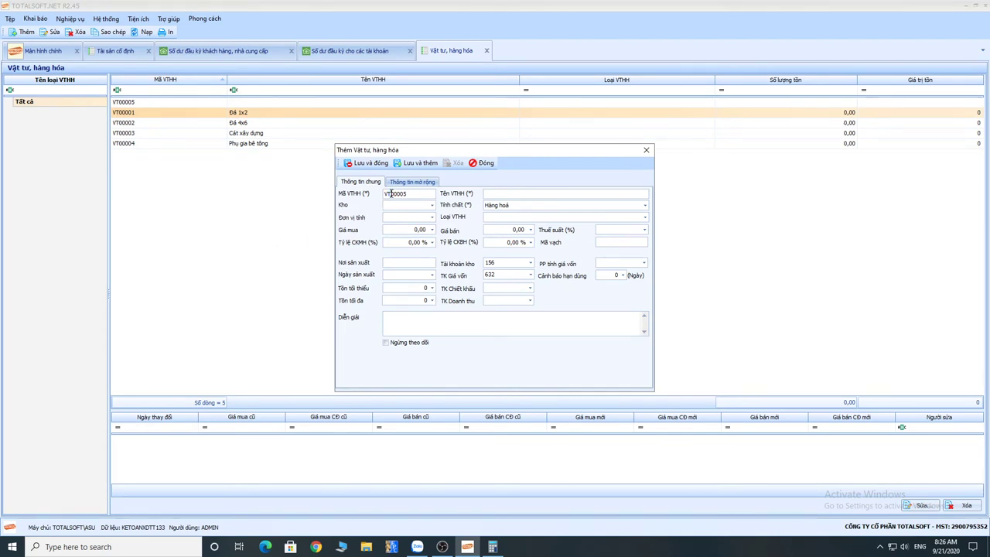
text(CC)
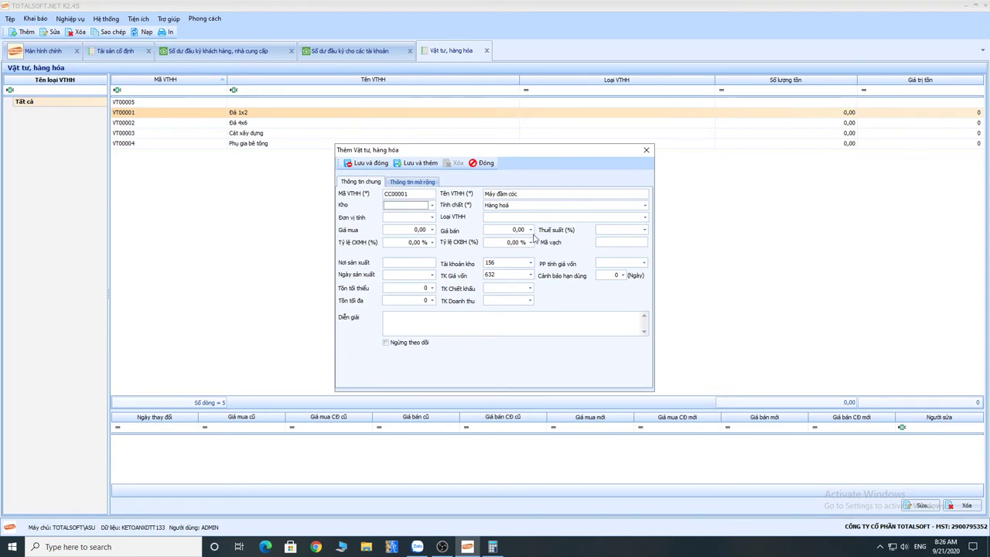
Set the new item's unit to cái and its nature to Nguyên liệu, vật liệu, and save and close it.
click(414, 218)
click(522, 207)
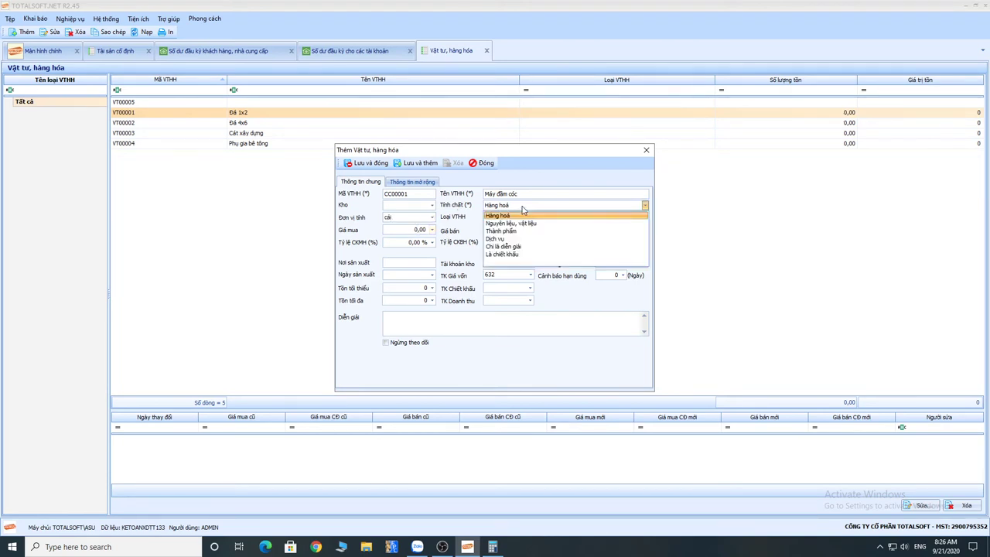
click(524, 225)
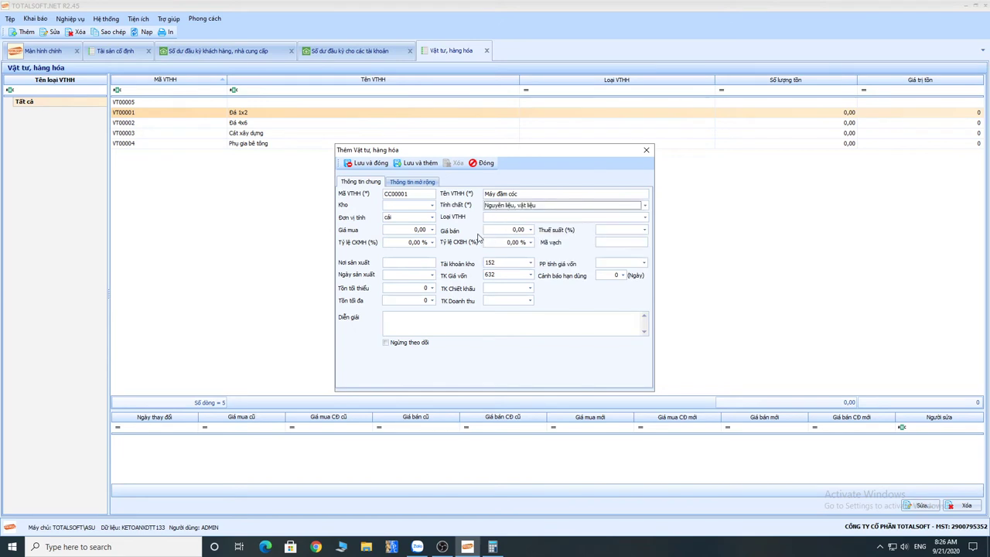
click(380, 164)
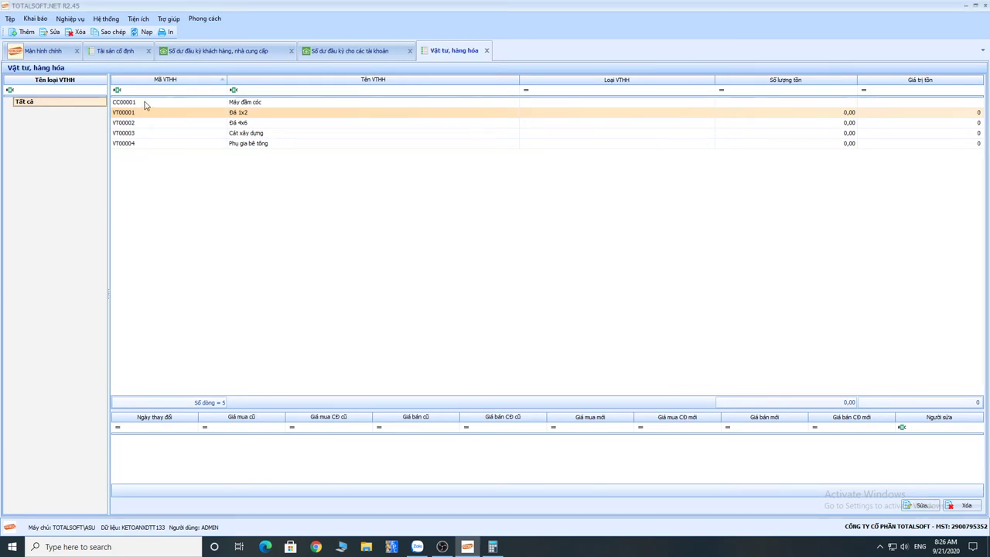
click(146, 103)
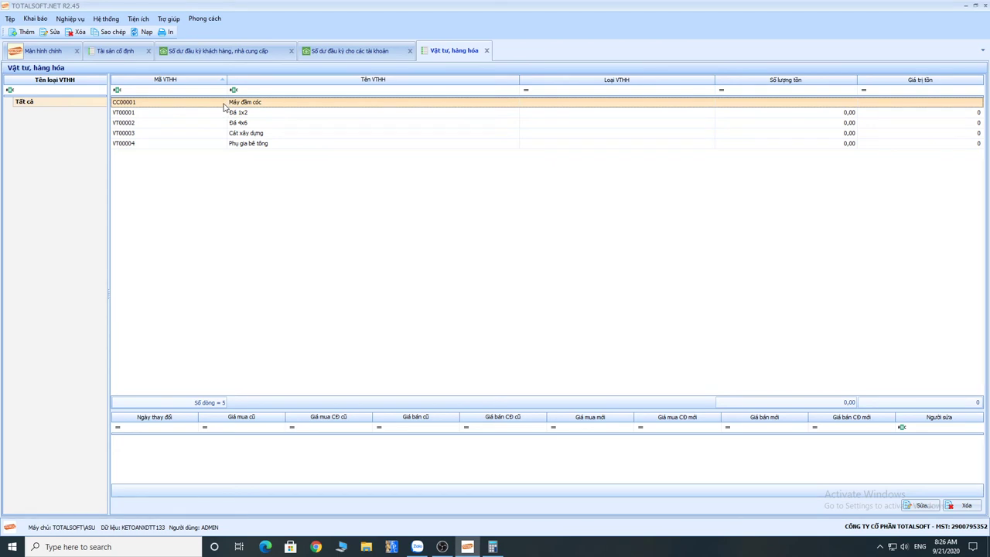
click(35, 19)
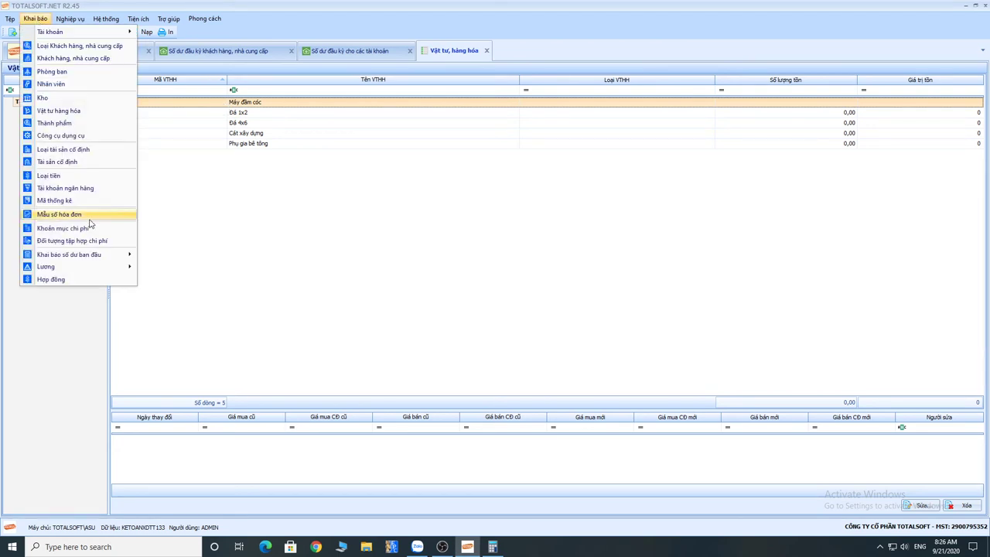
mouse_move(90, 261)
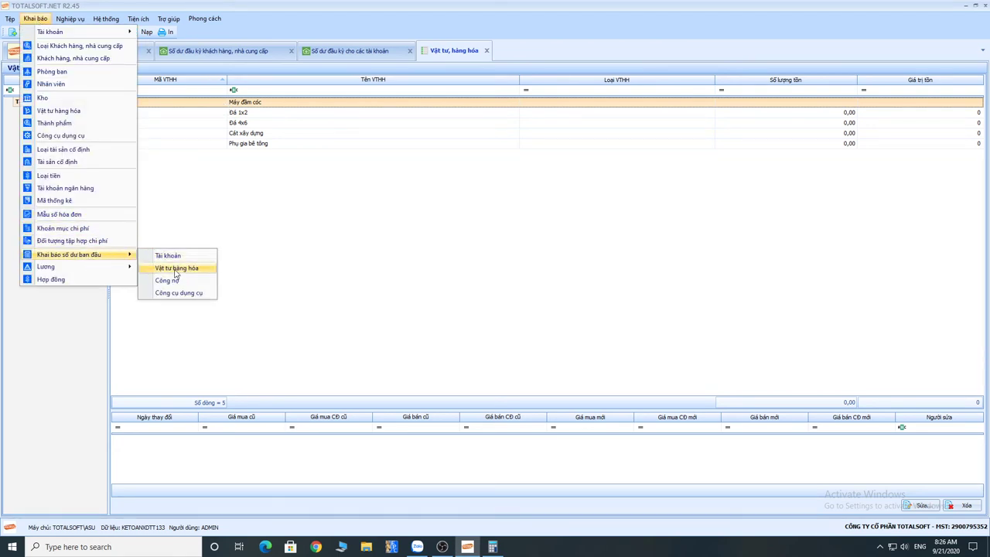
click(241, 103)
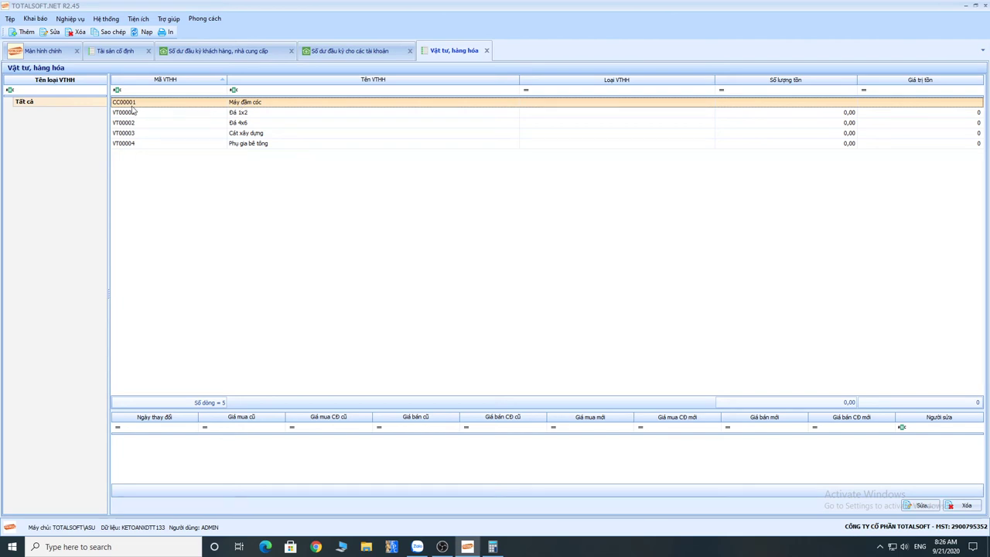
click(36, 19)
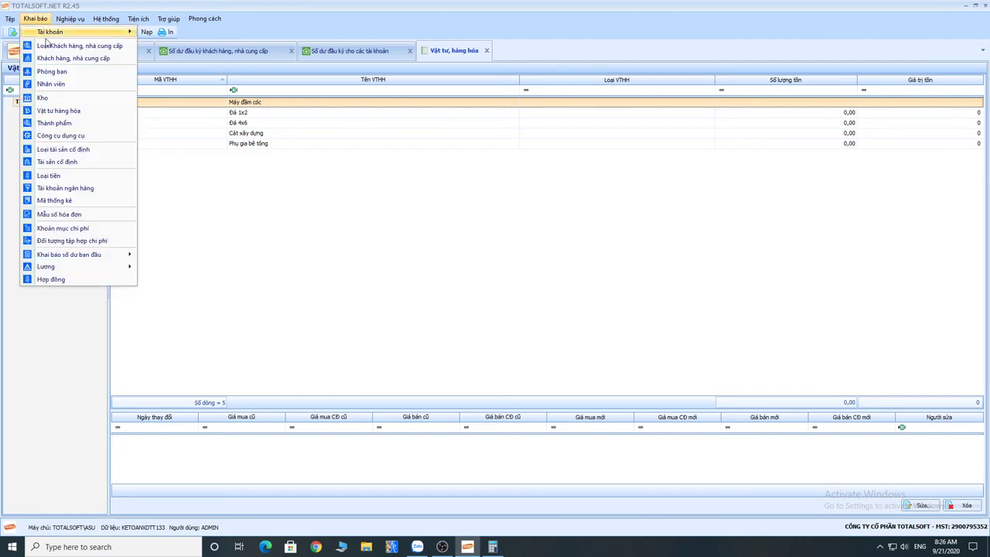
click(275, 103)
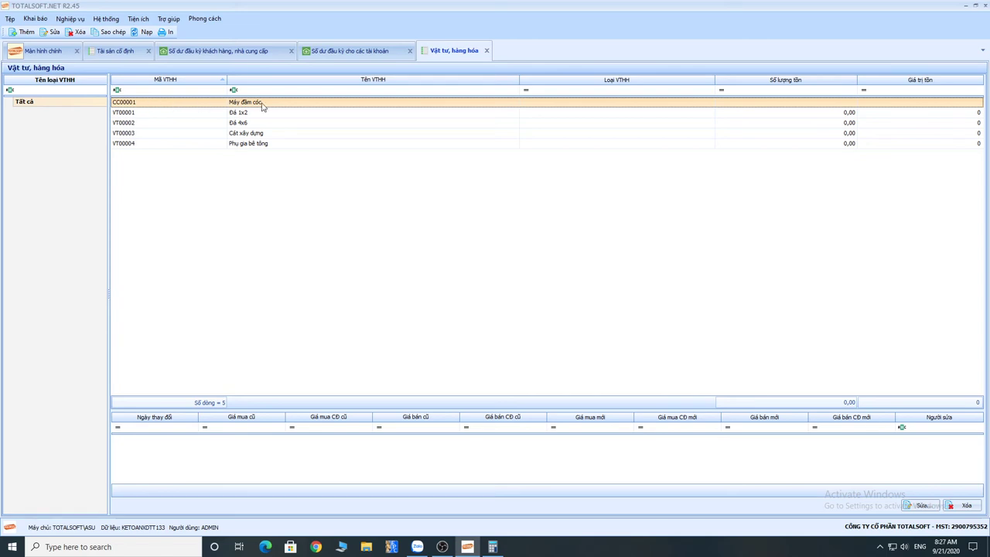
Open the opening balances for materials and goods and enter quantity 1 and stock value 2.000.000 for Máy đầm cóc.
click(35, 20)
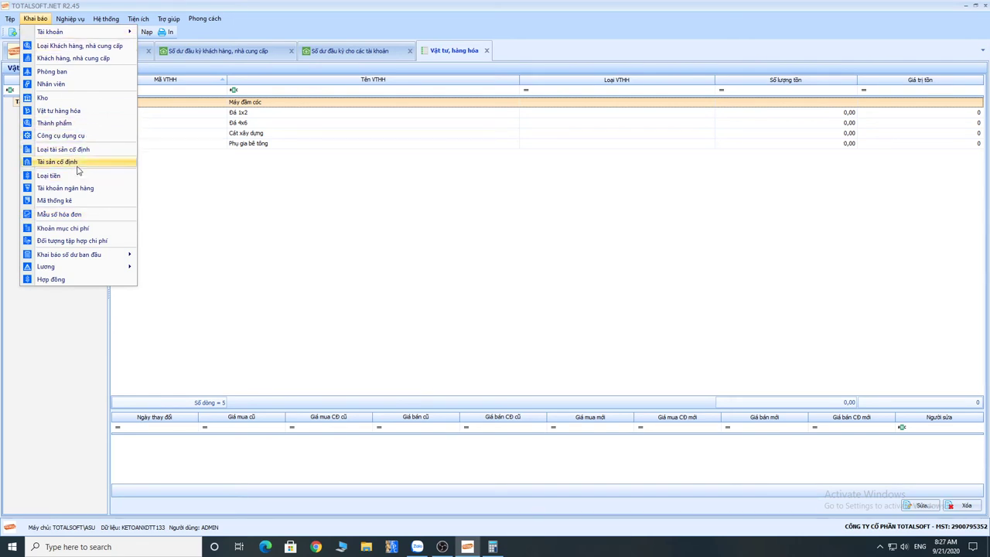
mouse_move(84, 258)
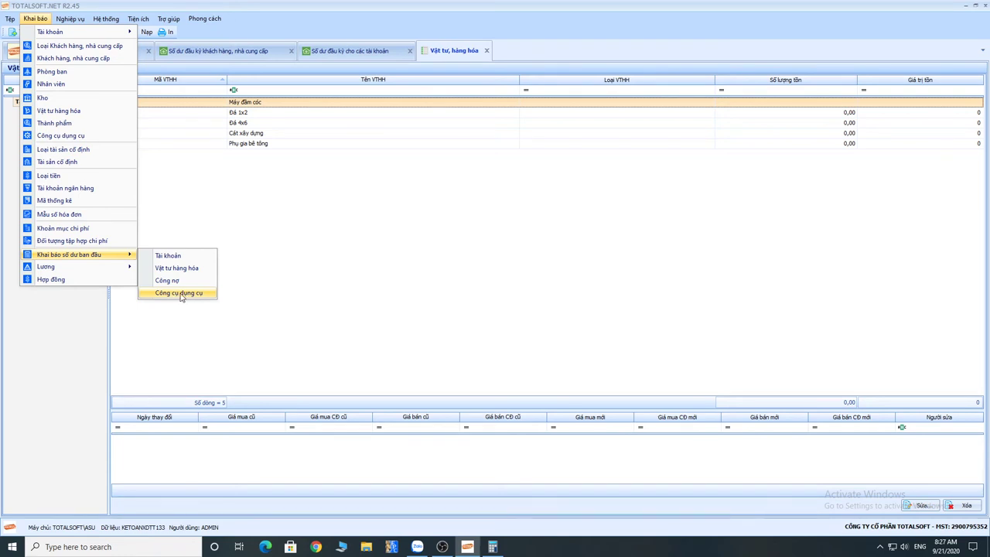
click(180, 269)
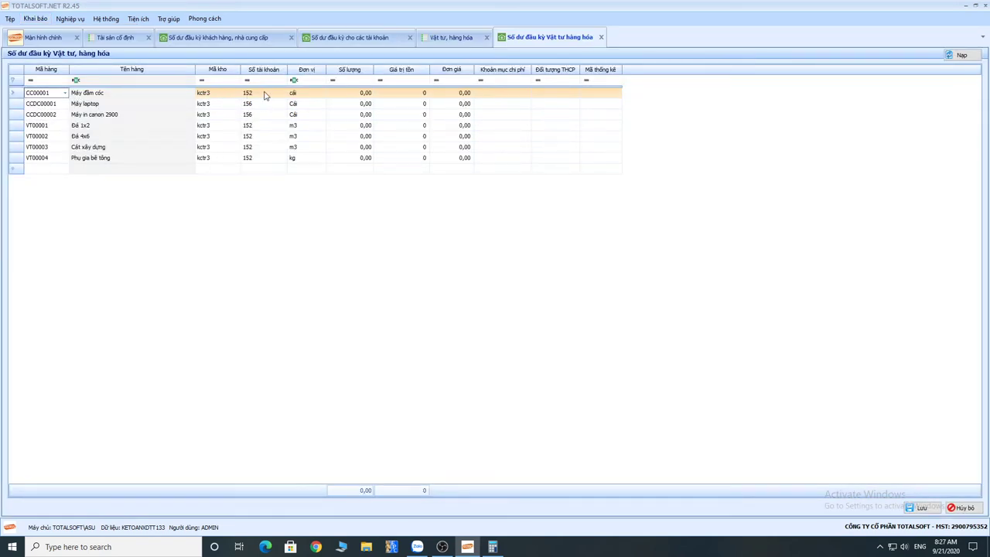
click(337, 93)
text(1)
key(Tab)
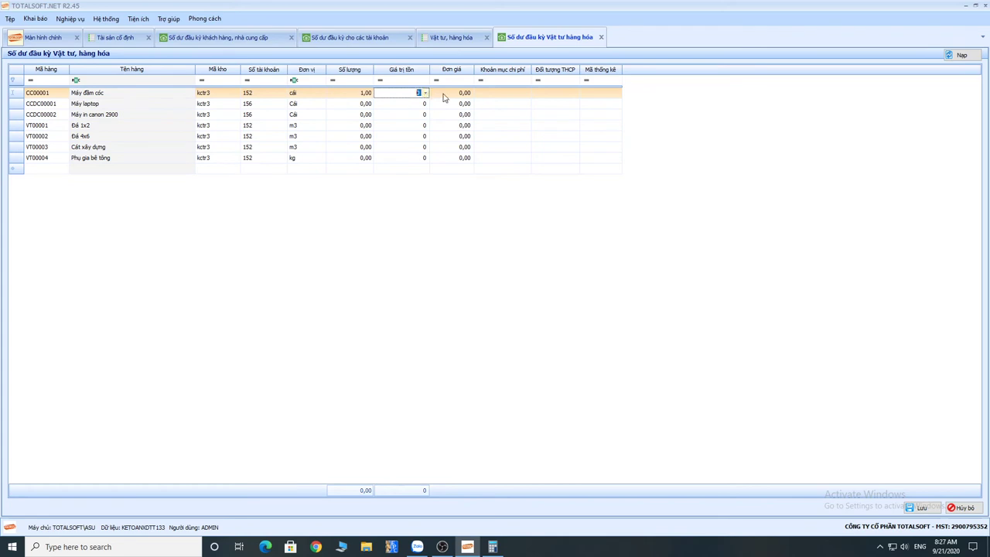
text(20)
click(447, 93)
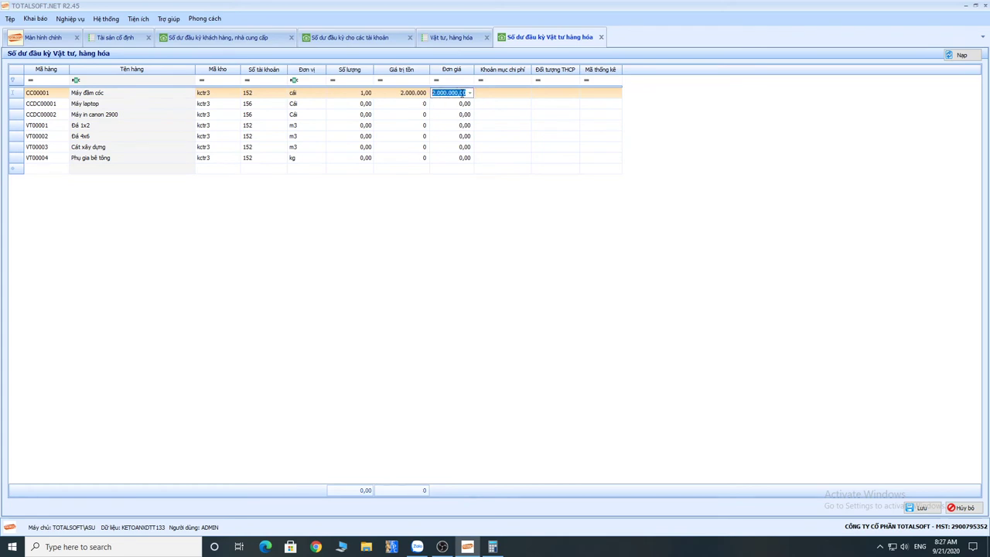
click(462, 93)
Add a warehouse with code KCT and name Kho công ty to the warehouse list and save it.
click(35, 18)
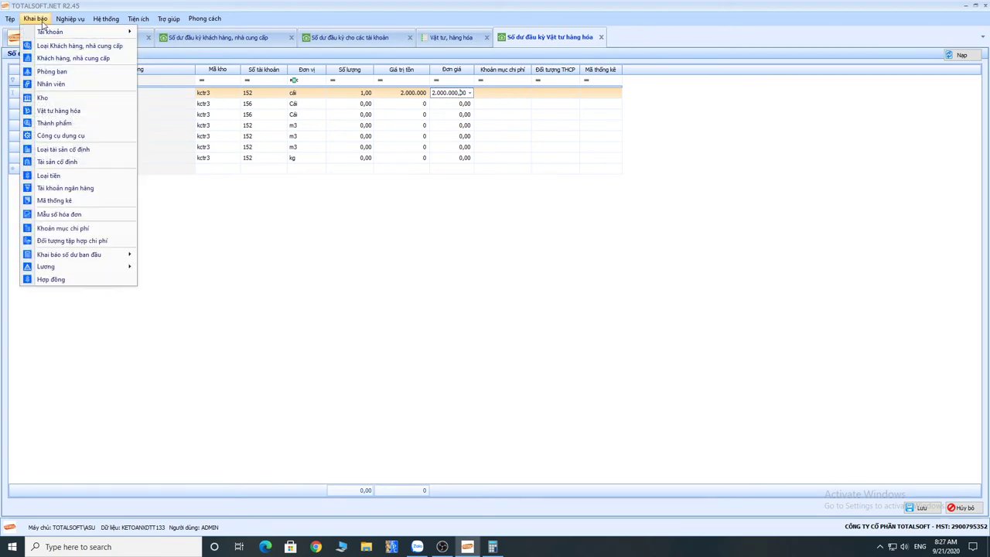
click(62, 98)
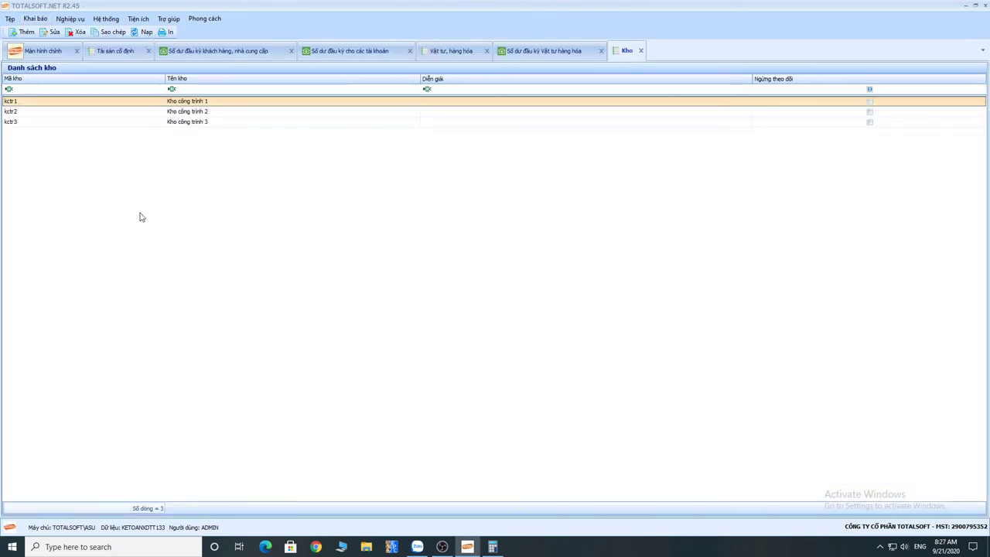
right_click(100, 175)
click(116, 178)
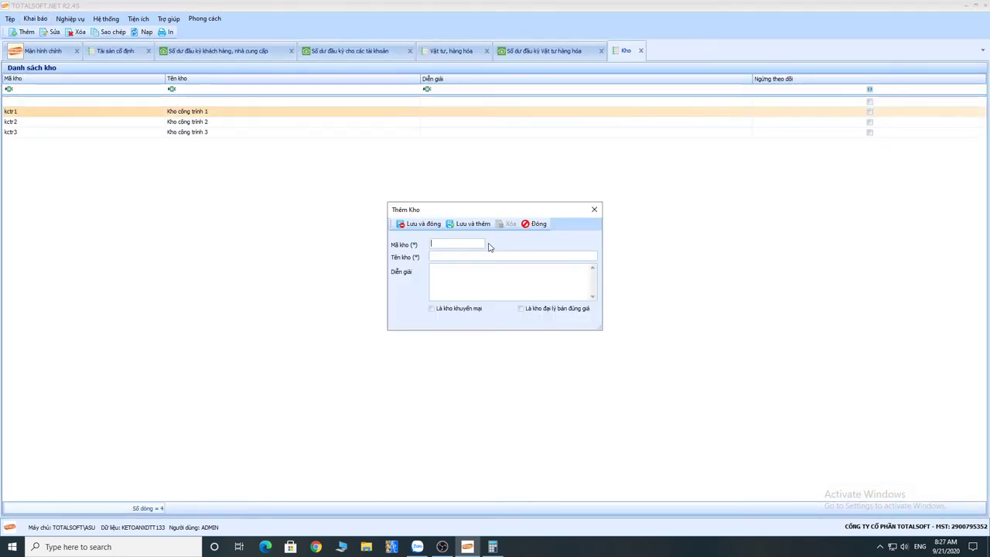
key(Tab)
text(Kho công ty)
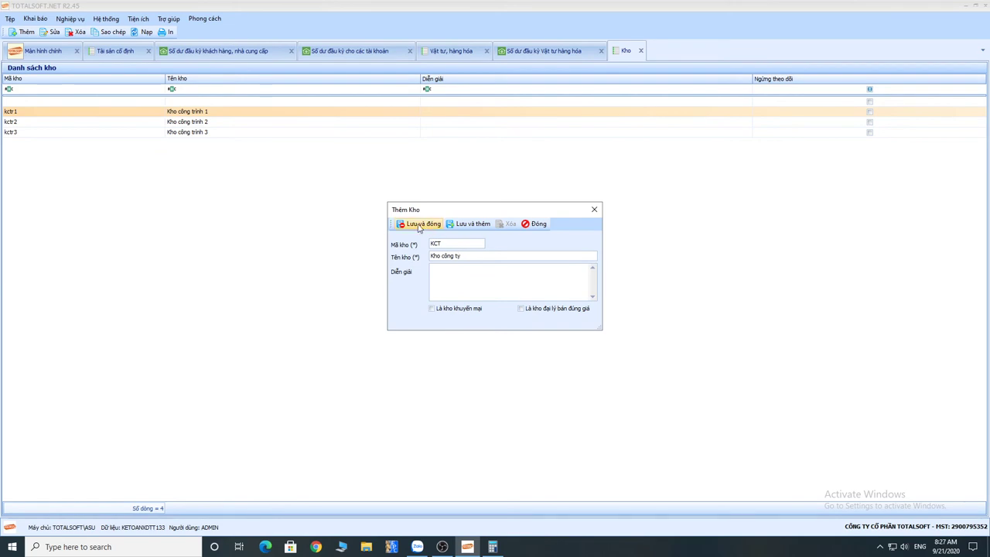
click(419, 224)
Try to change the warehouse of Máy đầm cóc in the goods opening balances and close that sheet unsaved.
click(544, 51)
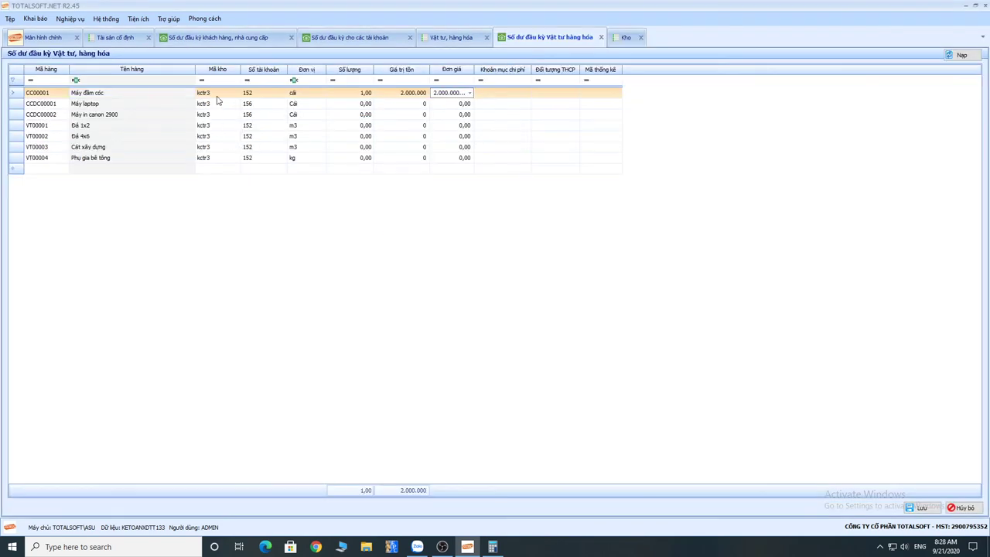
click(234, 94)
click(236, 93)
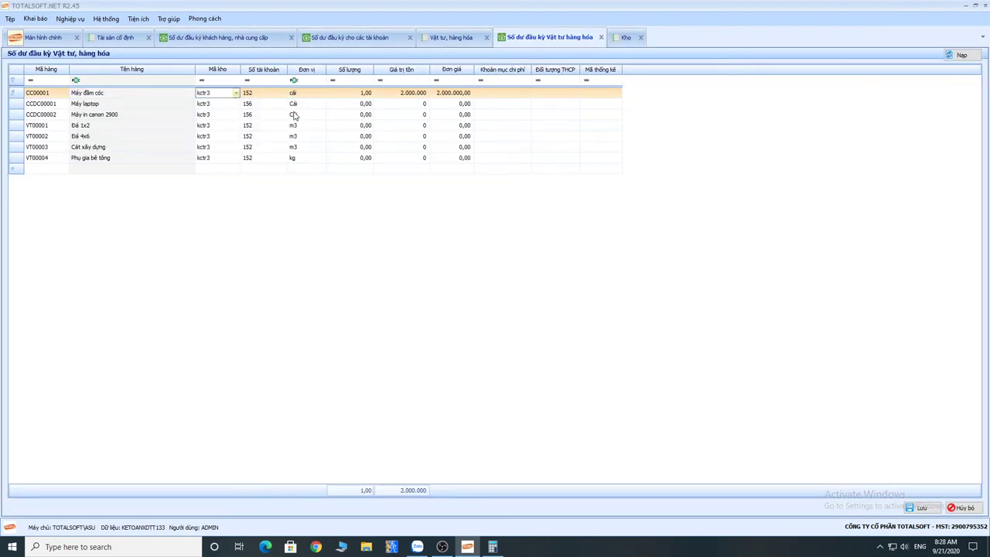
click(601, 38)
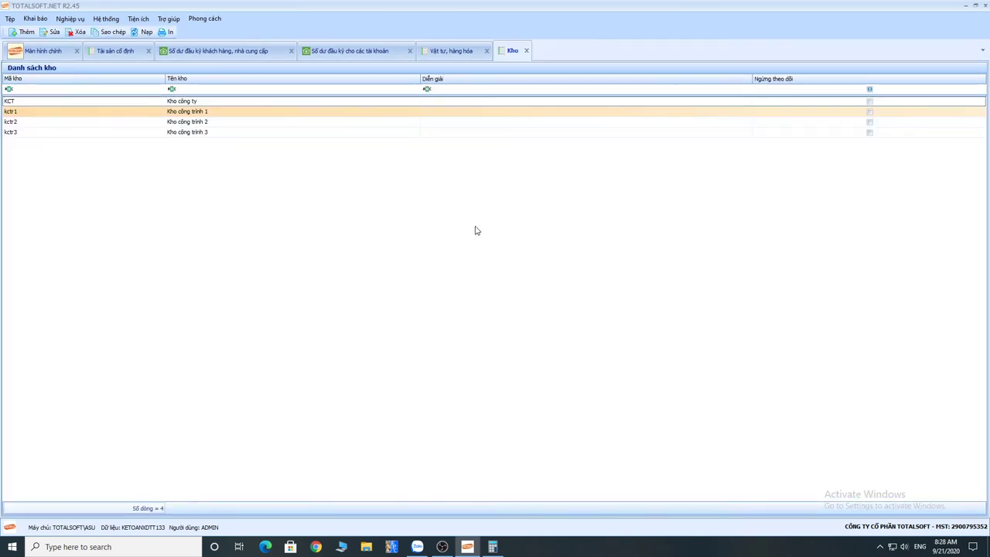
Reopen the opening balances for materials and goods and assign Máy đầm cóc to warehouse KCT.
click(36, 19)
mouse_move(116, 254)
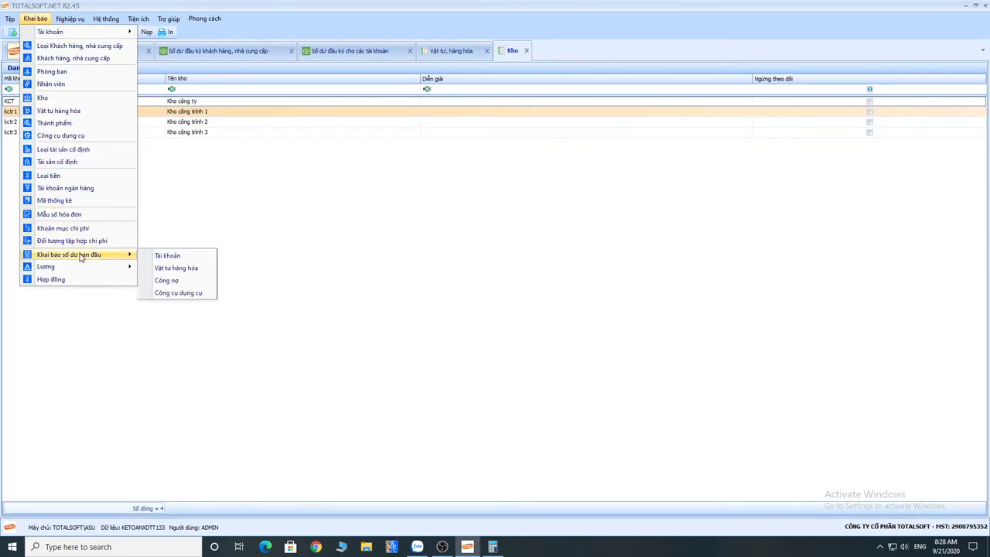
click(178, 266)
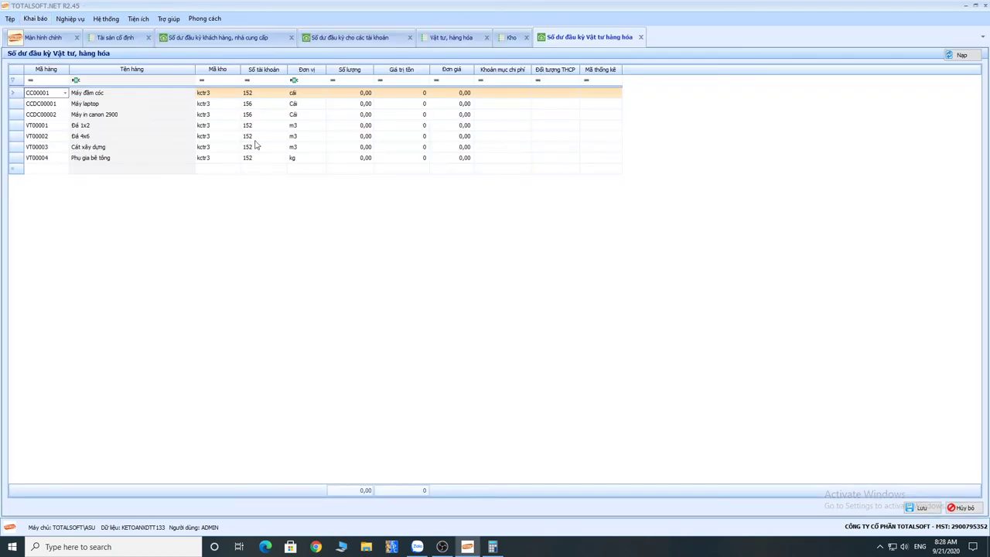
click(226, 93)
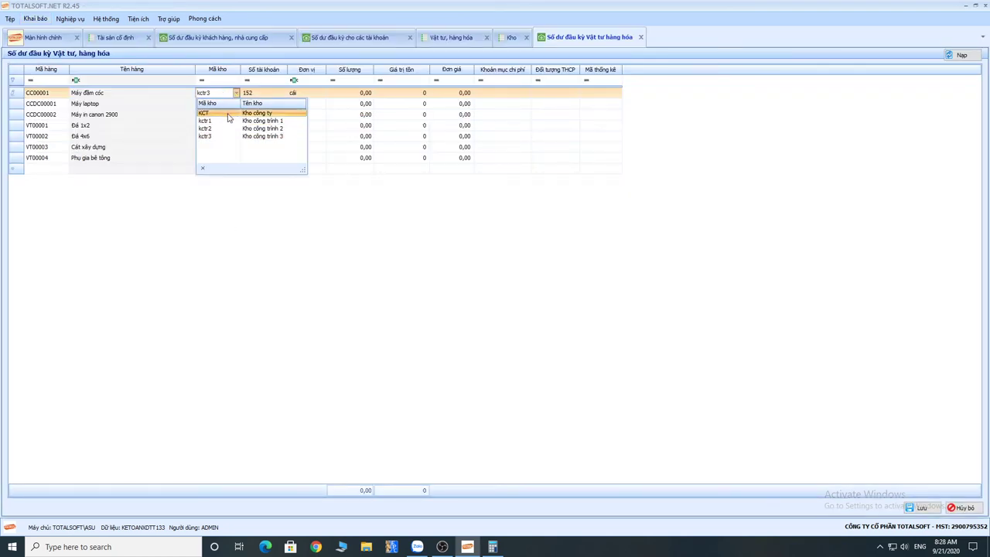
click(239, 116)
Enter quantity 1 and stock value 2.000.000 for Máy đầm cóc and save the goods opening balances.
key(Return)
key(Return)
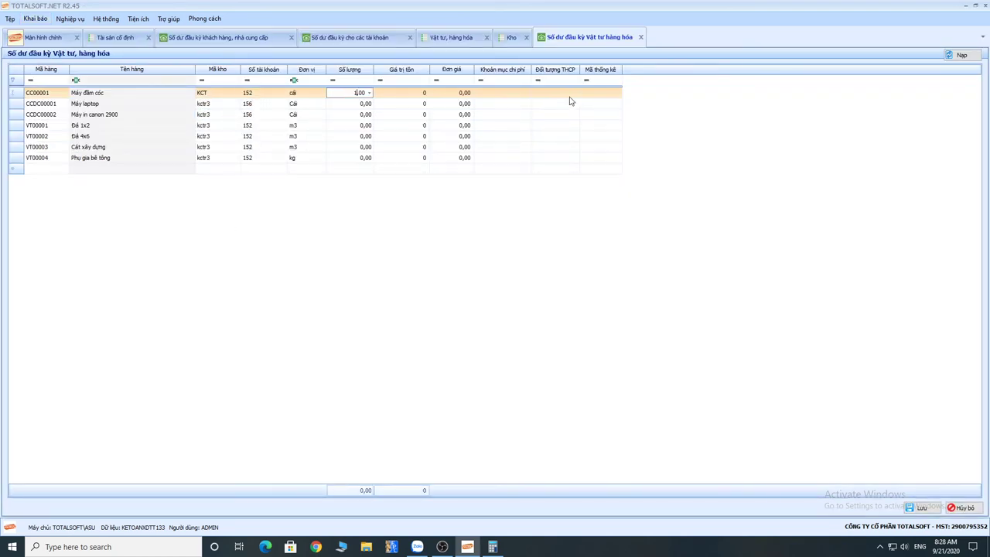
key(Return)
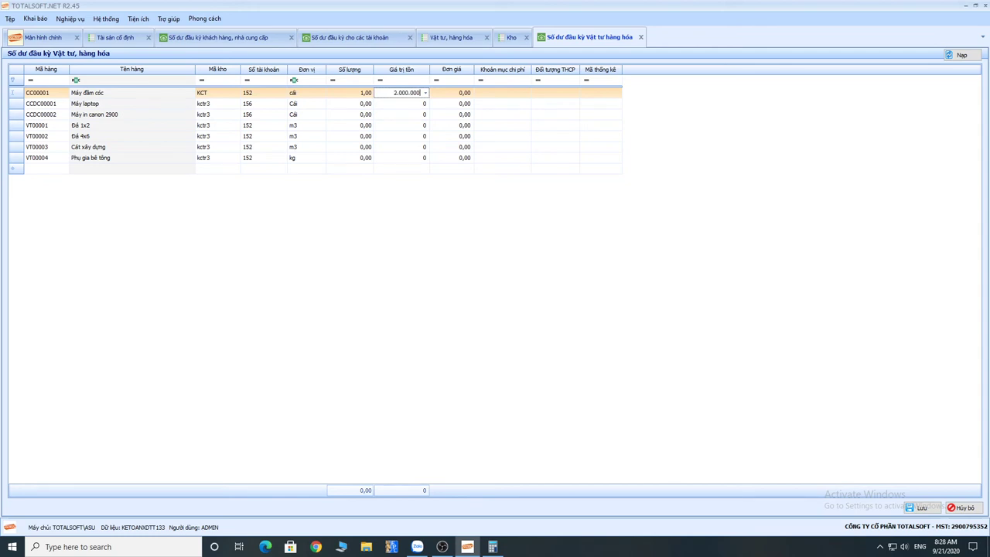
text(2000000)
key(Return)
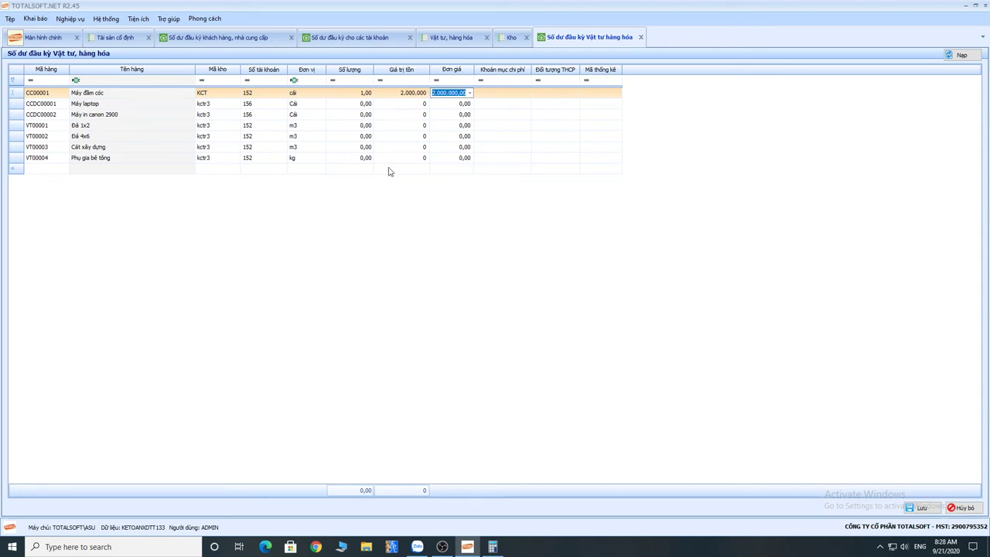
click(921, 509)
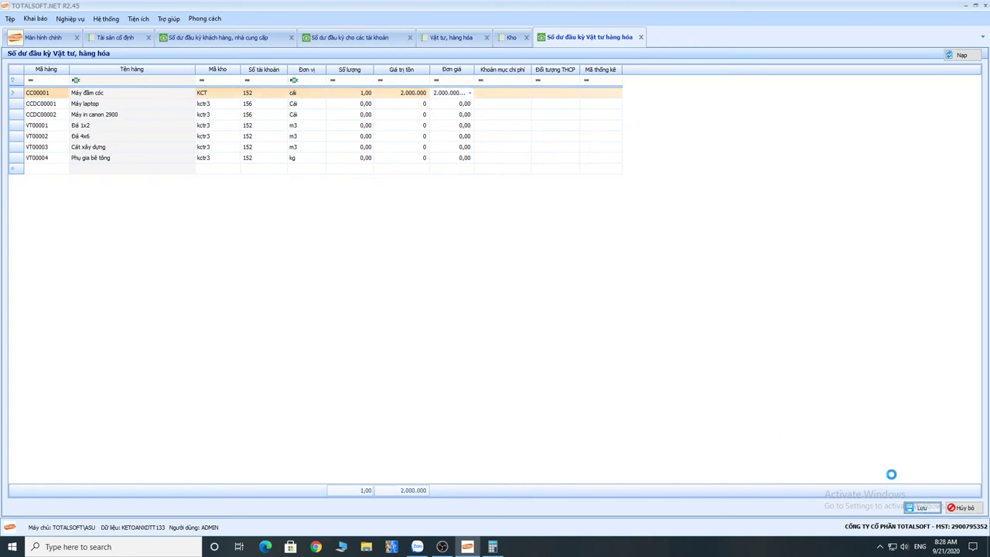
click(534, 309)
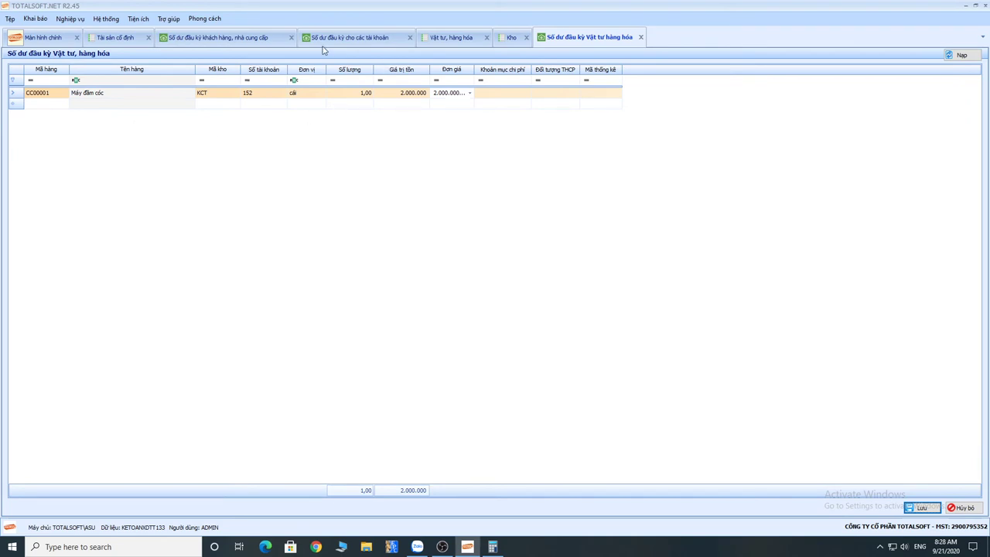
Check the opening balances for accounts and return to the materials and goods opening balances.
click(360, 39)
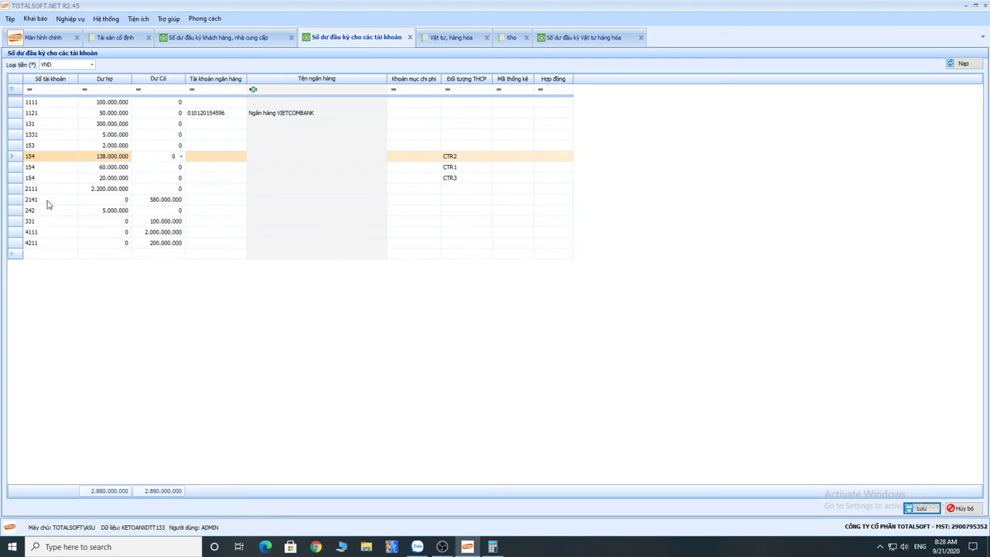
click(35, 18)
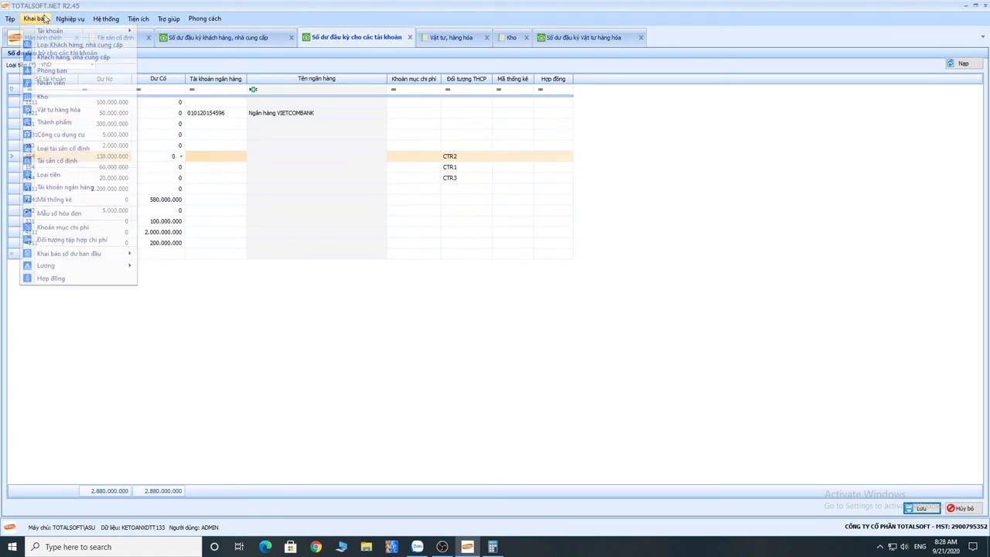
click(577, 38)
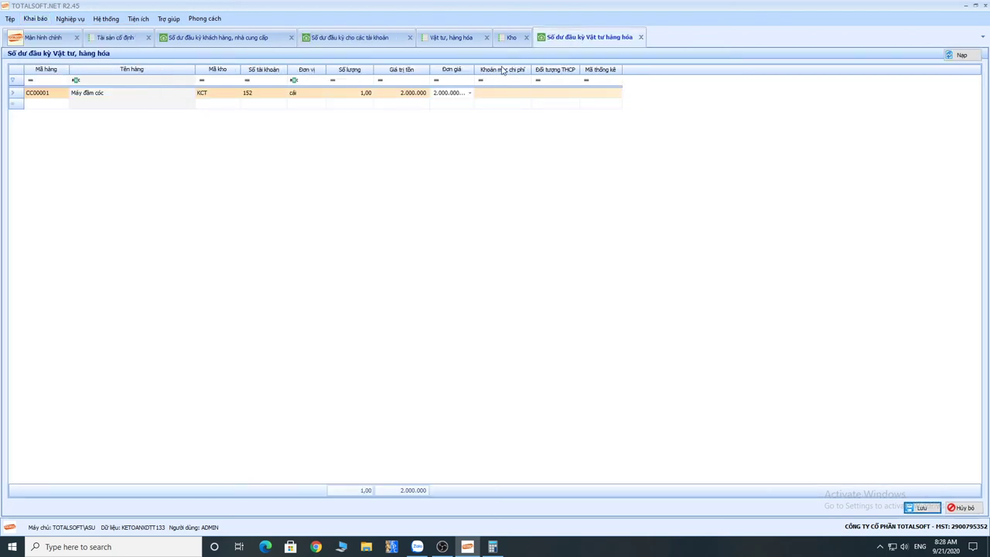
Reload the goods opening balances, change the account of Máy đầm cóc to 153 and save the sheet.
click(959, 56)
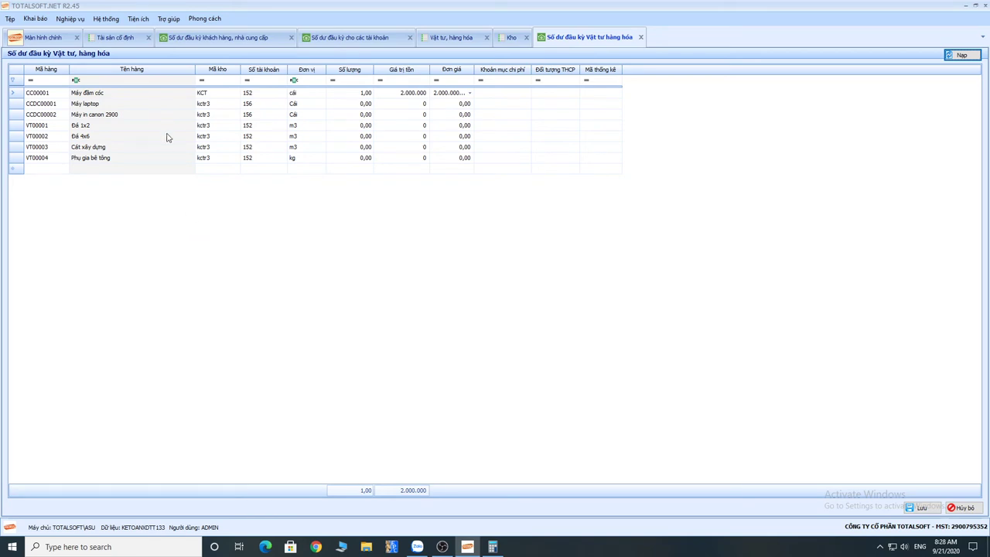
click(256, 94)
scroll(261, 155, down, 1)
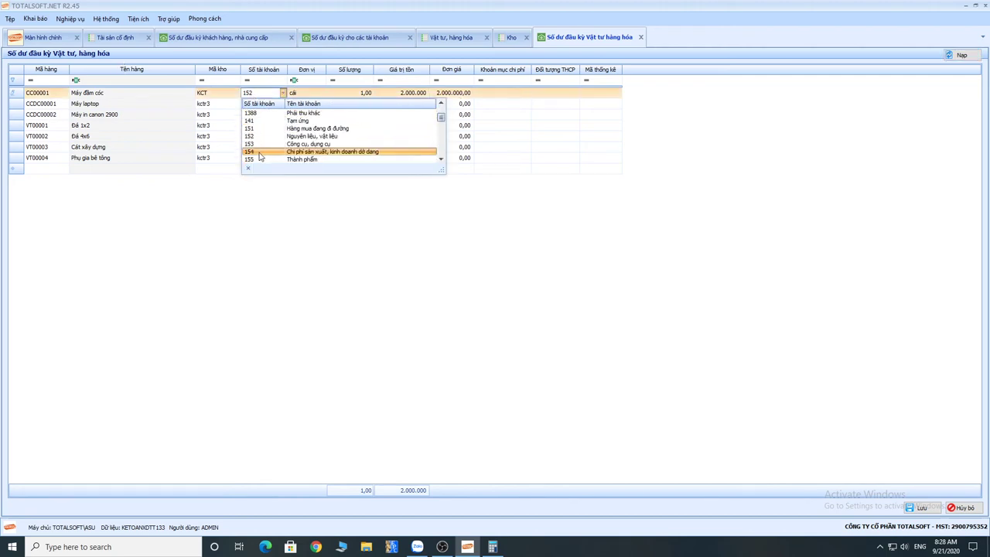
click(262, 147)
click(919, 508)
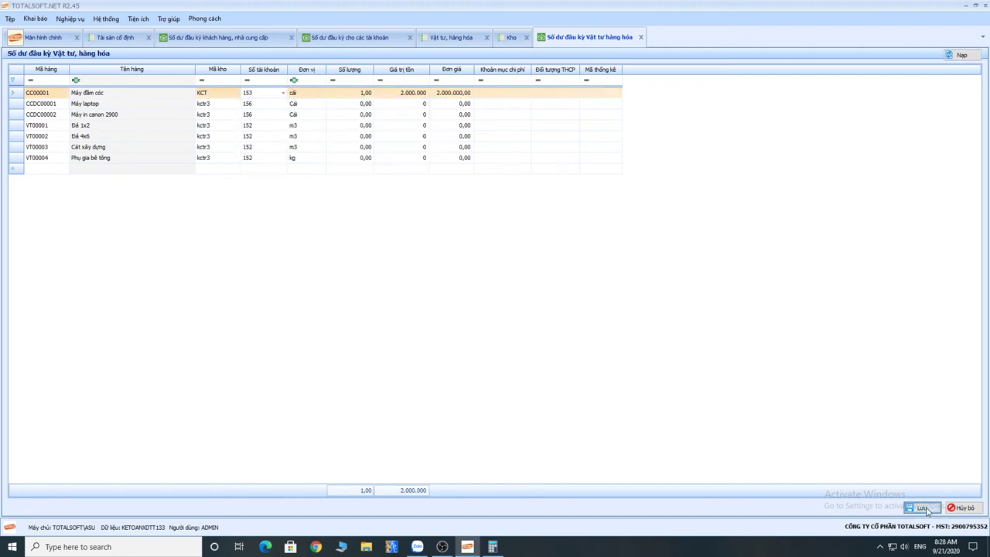
click(524, 308)
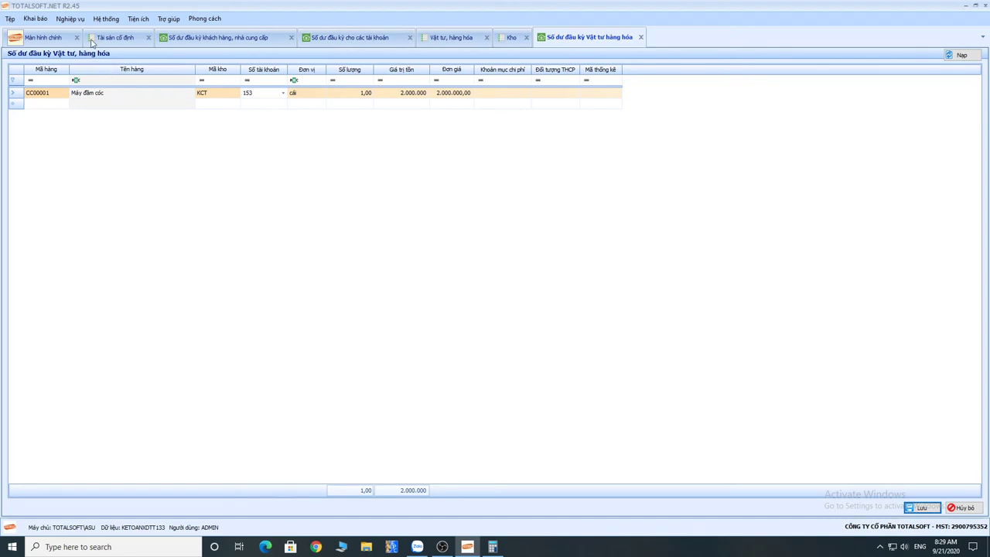
Open the opening balances for tools and assign department PKETOAN to CCDC00002 (Máy in canon 2900).
click(39, 20)
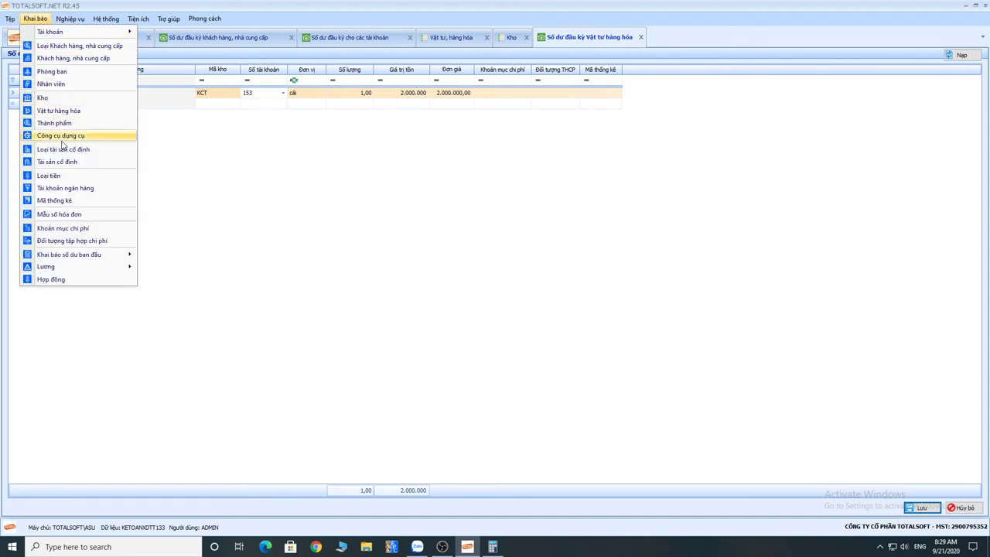
mouse_move(78, 260)
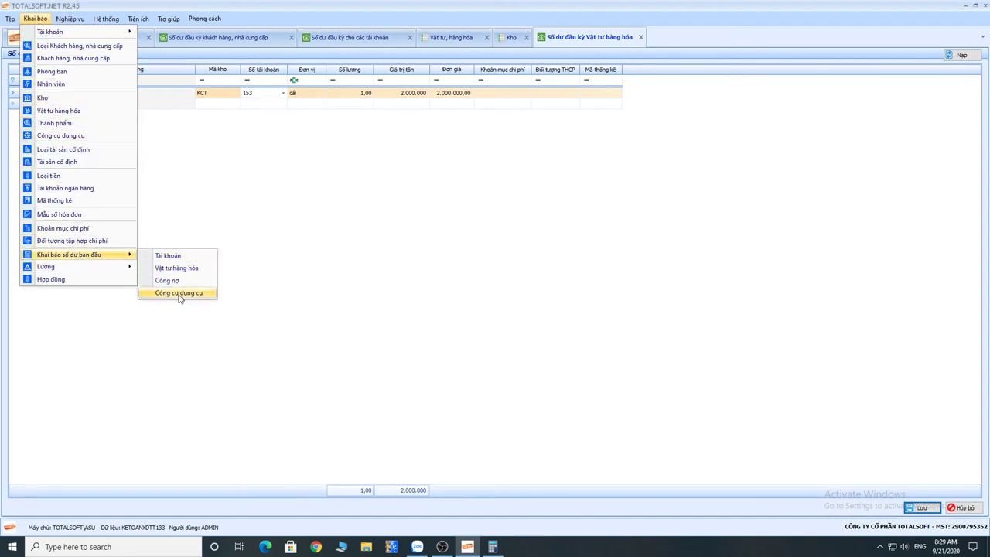
click(179, 293)
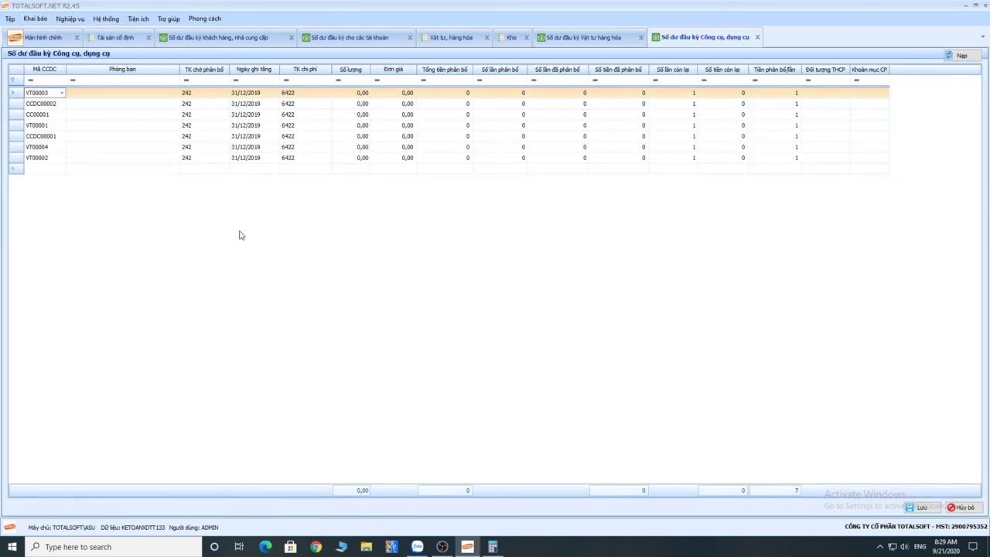
click(54, 105)
click(81, 105)
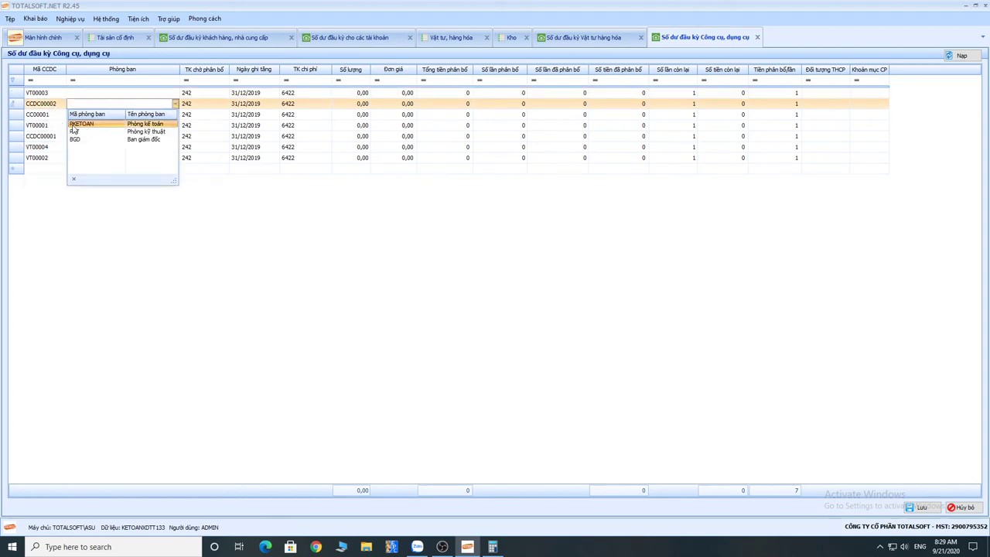
click(60, 106)
click(63, 104)
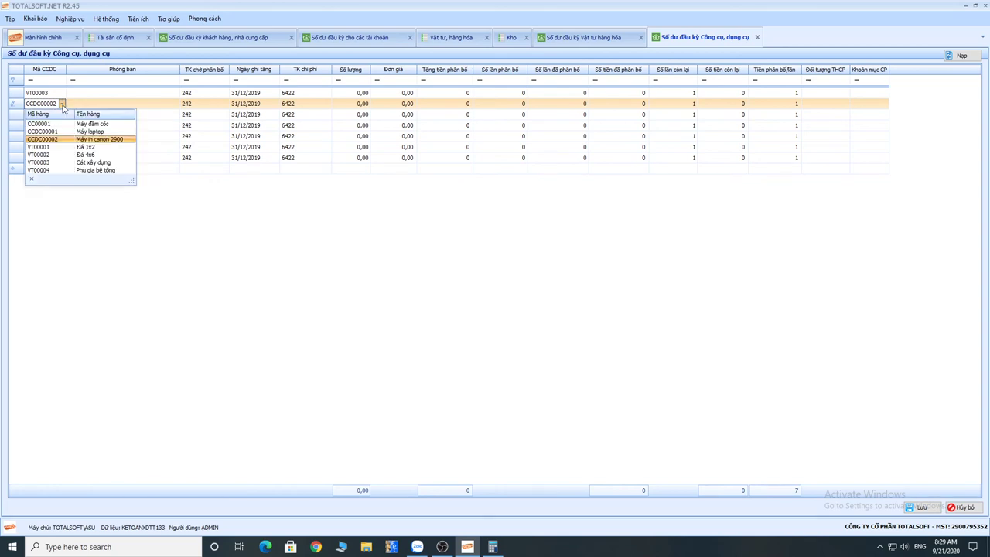
click(100, 104)
click(98, 126)
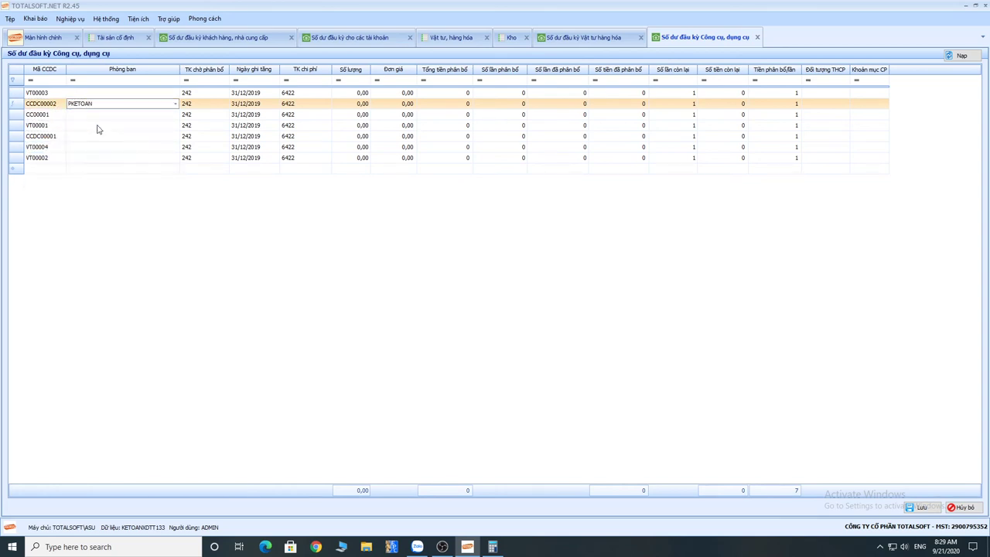
Enter quantity 1 and unit price 2.900.000 for CCDC00002 in the tools opening balances.
key(Tab)
key(Tab)
key(Tab)
key(Tab)
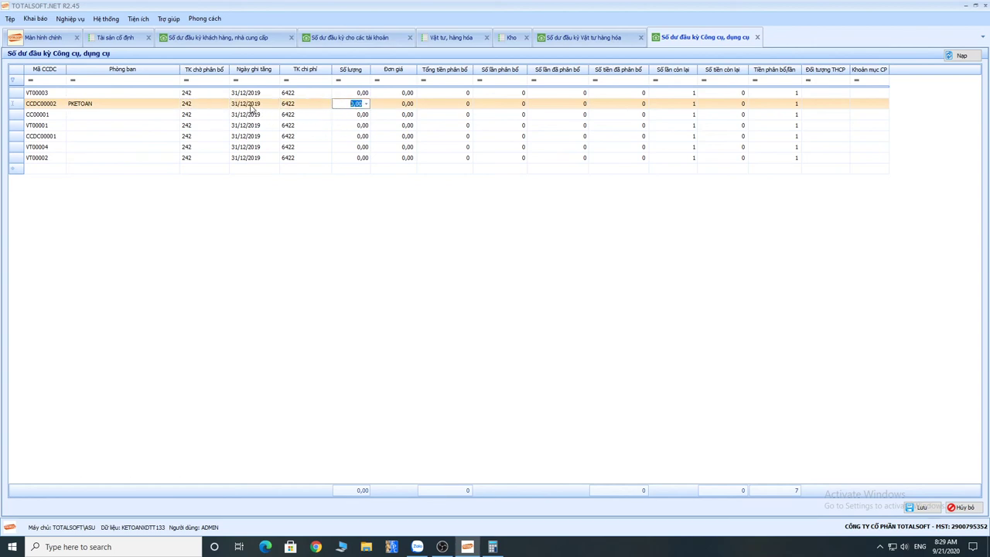
key(Tab)
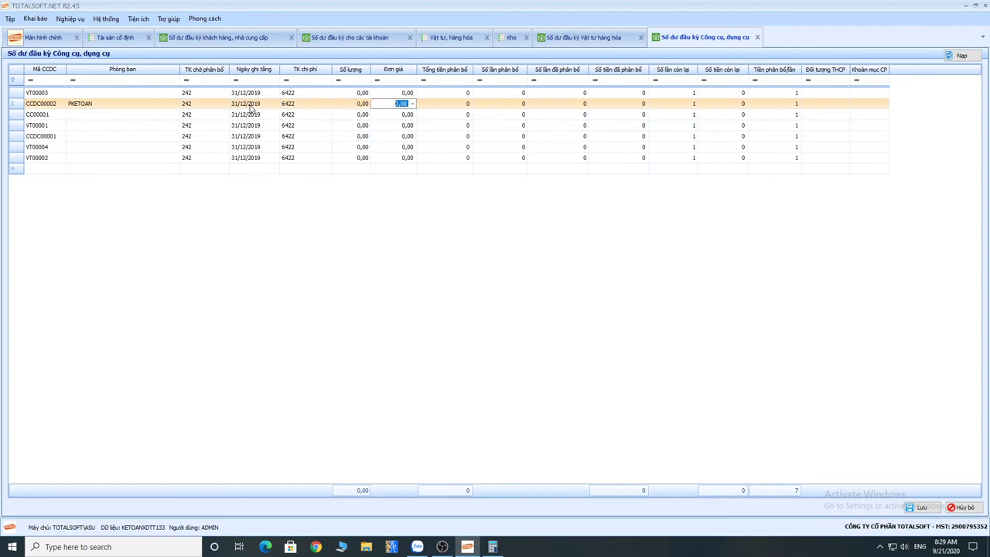
key(Tab)
key(Tab)
key(shift+Tab)
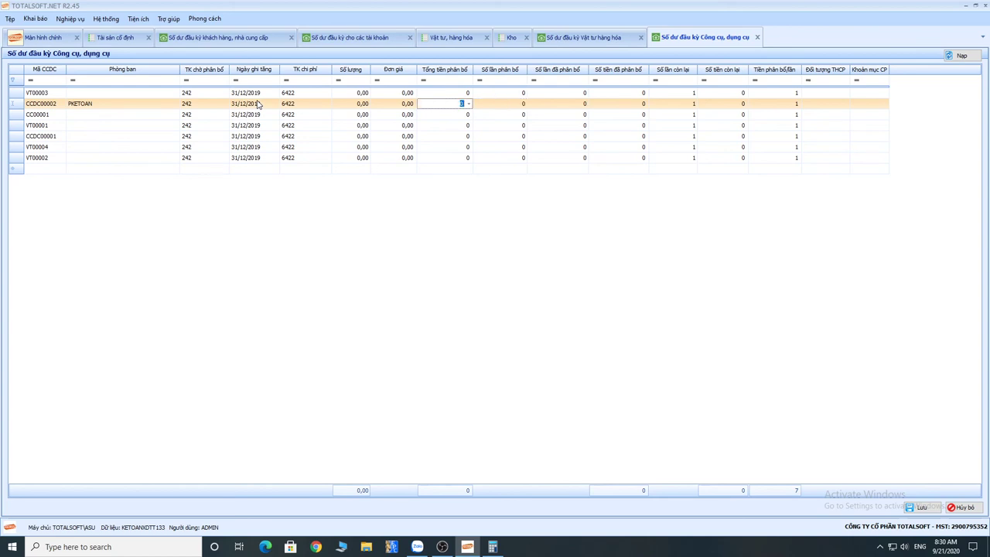
key(shift+Tab)
key(shift+Tab)
text(1)
key(Tab)
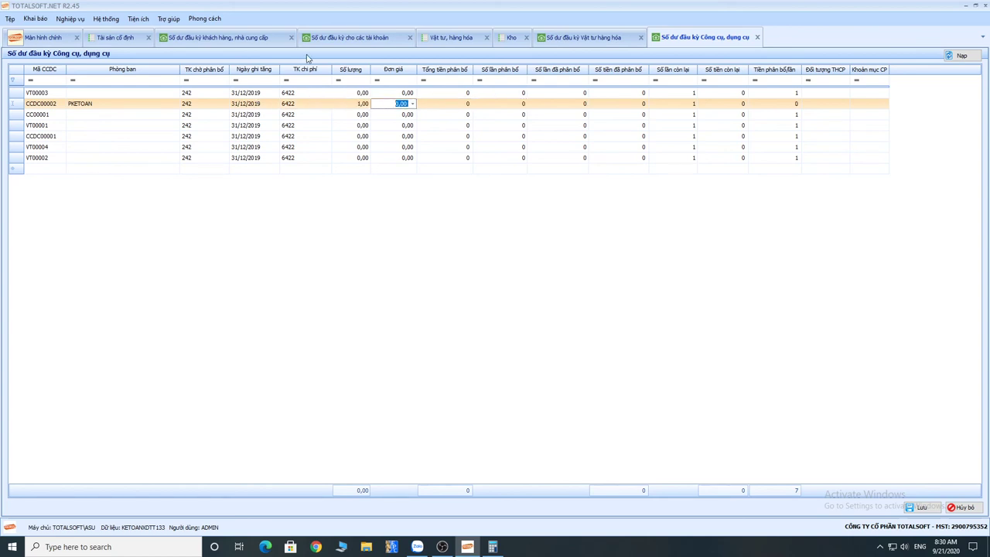
text(25)
text(900.)
text(000)
key(Tab)
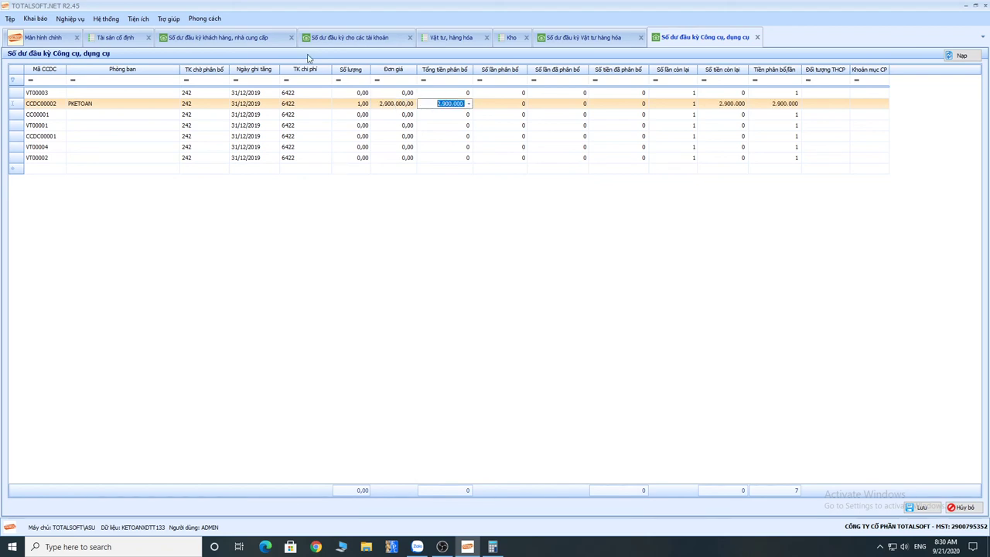
Set the number of allocations for CCDC00002 to 24, keeping the other allocation fields of that row as they are.
key(Tab)
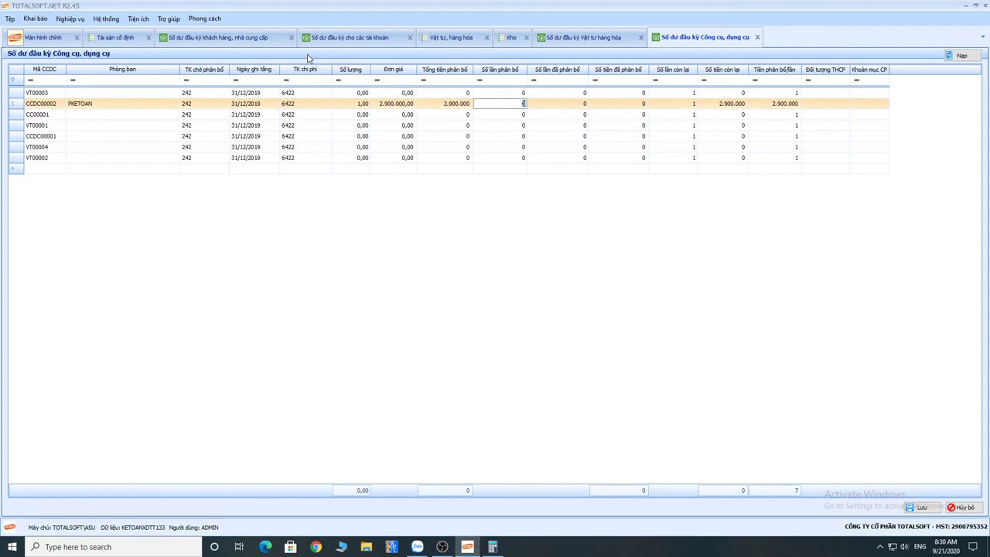
text(24)
key(Tab)
key(shift+Tab)
key(Tab)
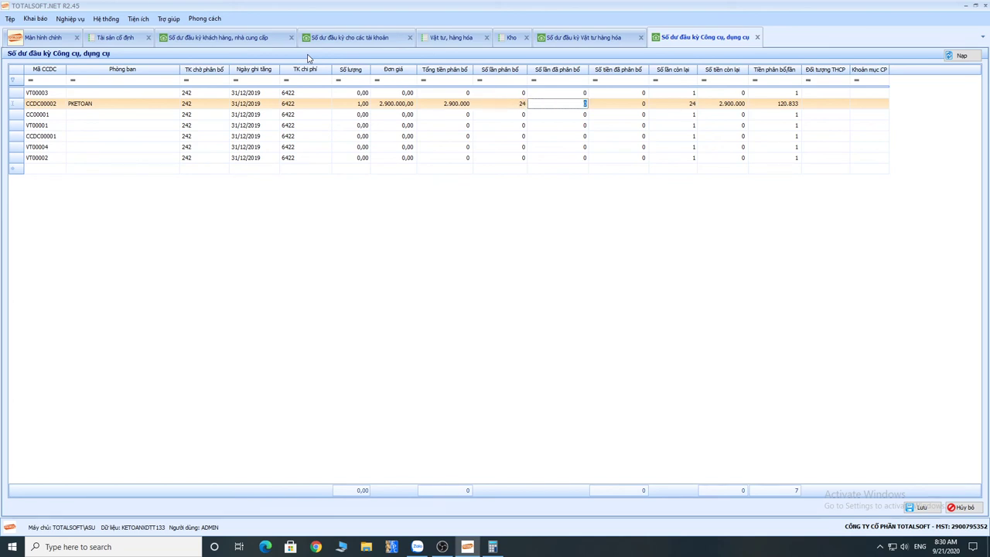
key(Tab)
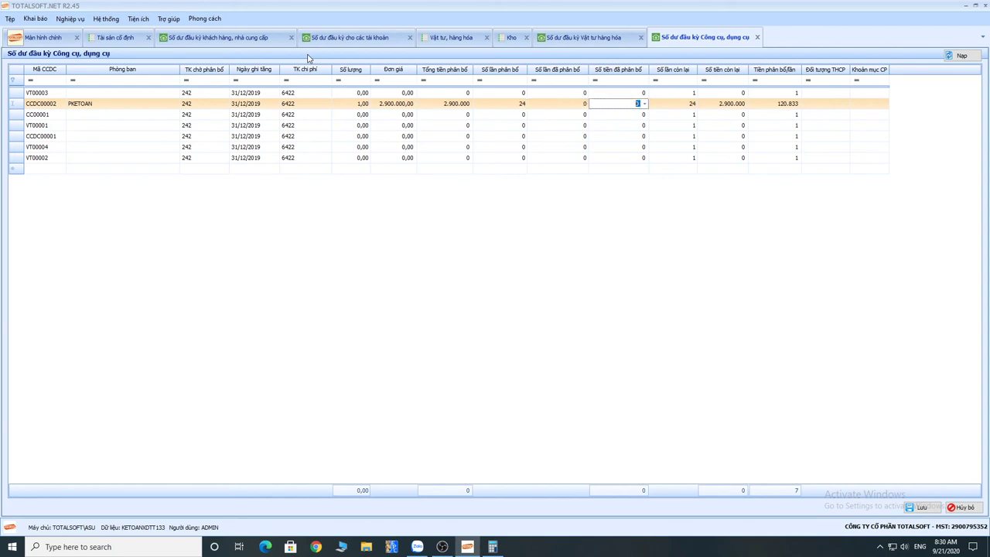
key(Tab)
key(Tab)
key(Tab)
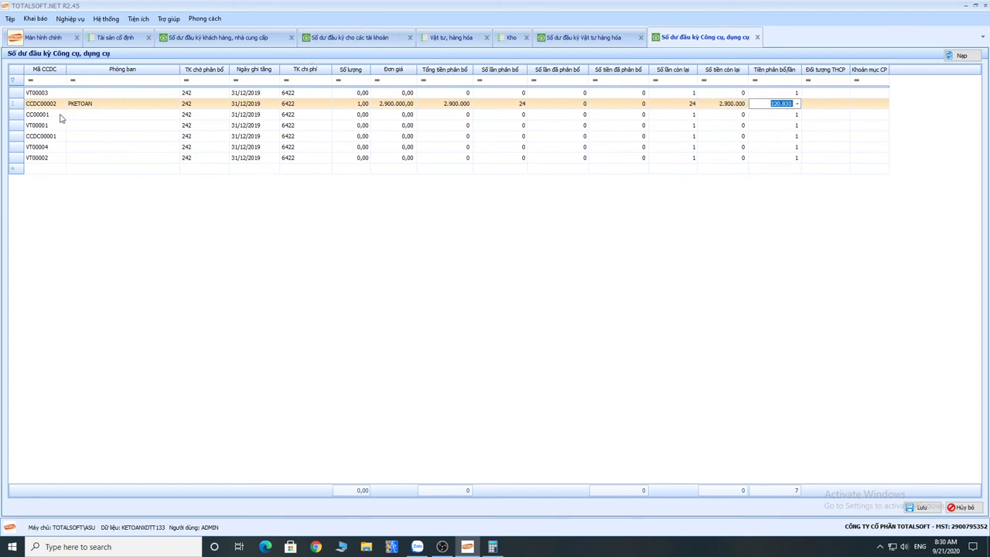
Assign department PKT to CCDC00001 (Máy laptop) in the tools opening balances.
click(61, 140)
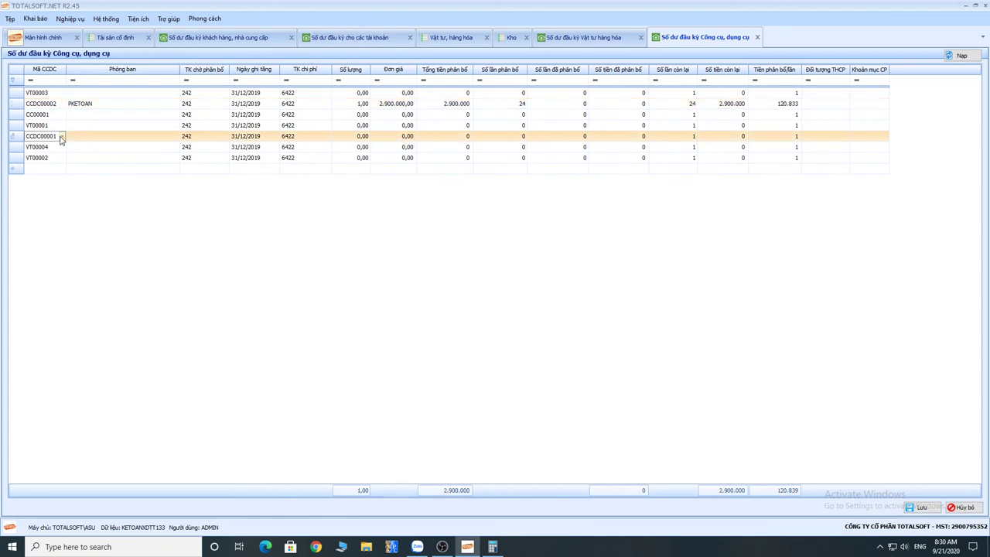
click(63, 137)
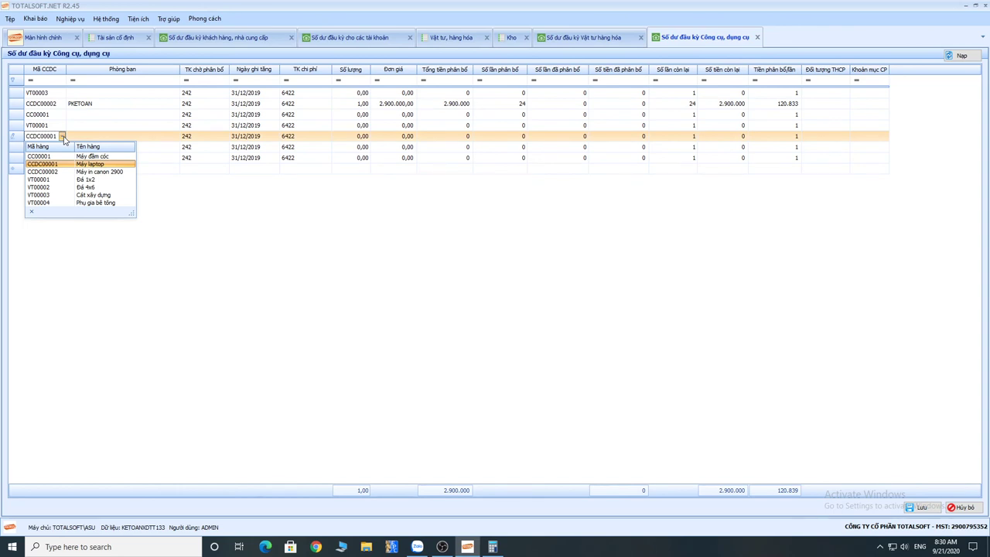
click(97, 137)
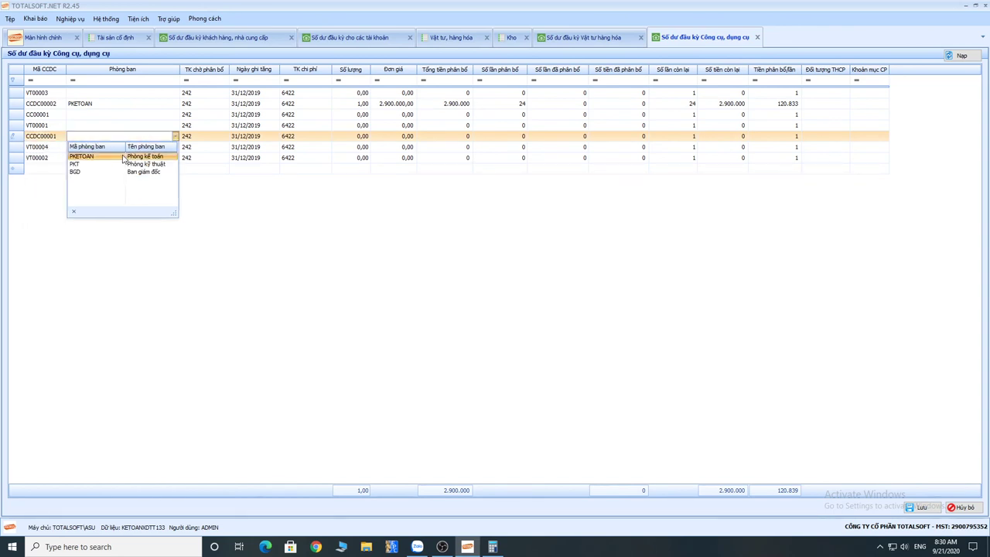
click(126, 163)
Enter quantity 1 and unit price 10.000.000 for CCDC00001.
key(Tab)
key(Tab)
key(Tab)
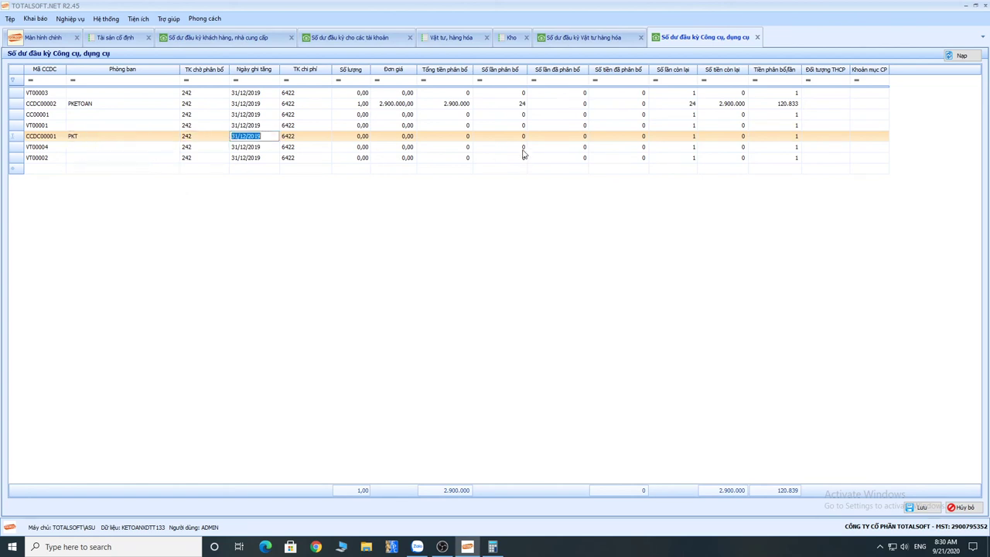
key(Tab)
text(1)
key(Tab)
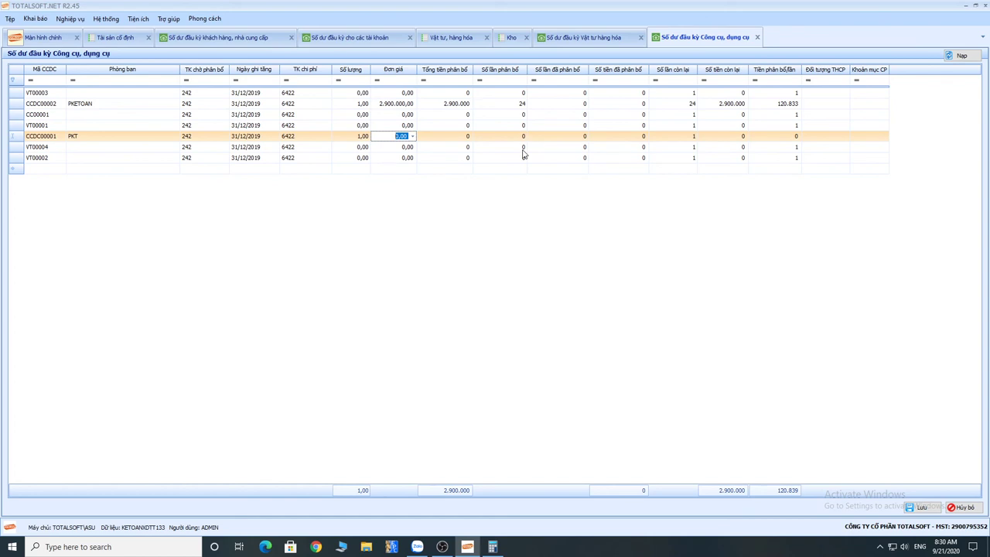
text(1000)
key(Tab)
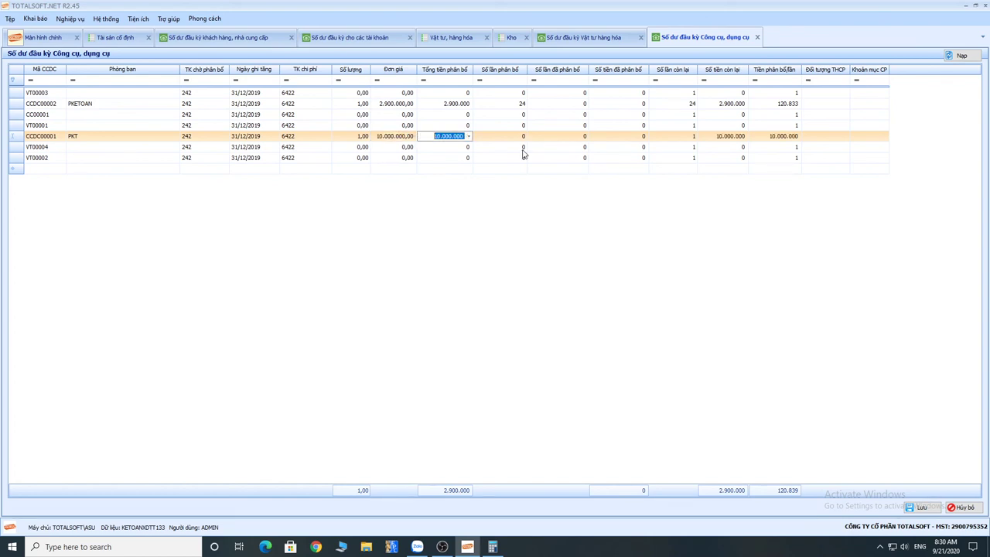
Set the number of allocations for CCDC00001 to 36.
key(Tab)
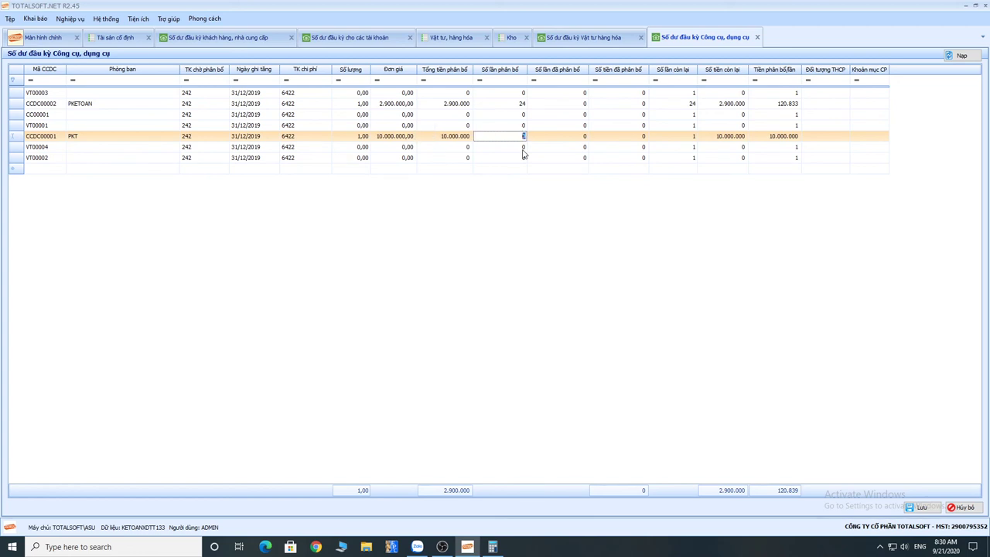
text(1)
text(6)
key(Tab)
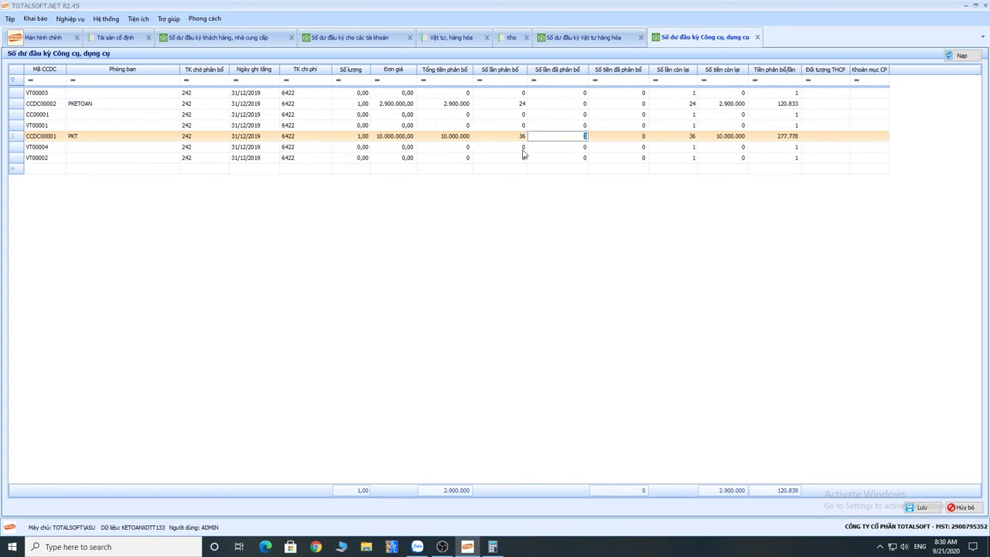
Switch to Calculator, move its window clear of the tool rows and replace the previous result with 10,000,000.
mouse_move(496, 549)
click(500, 549)
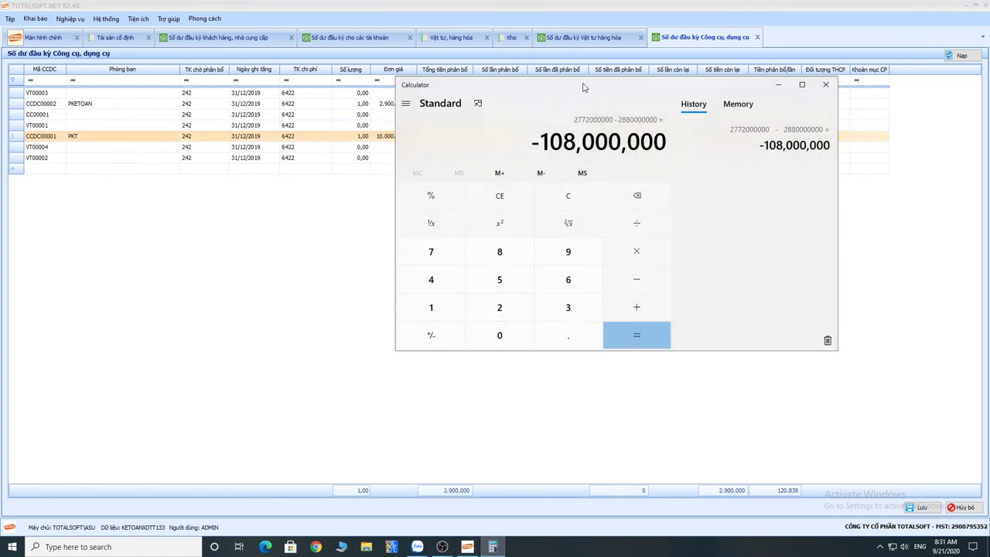
drag(581, 88, 564, 205)
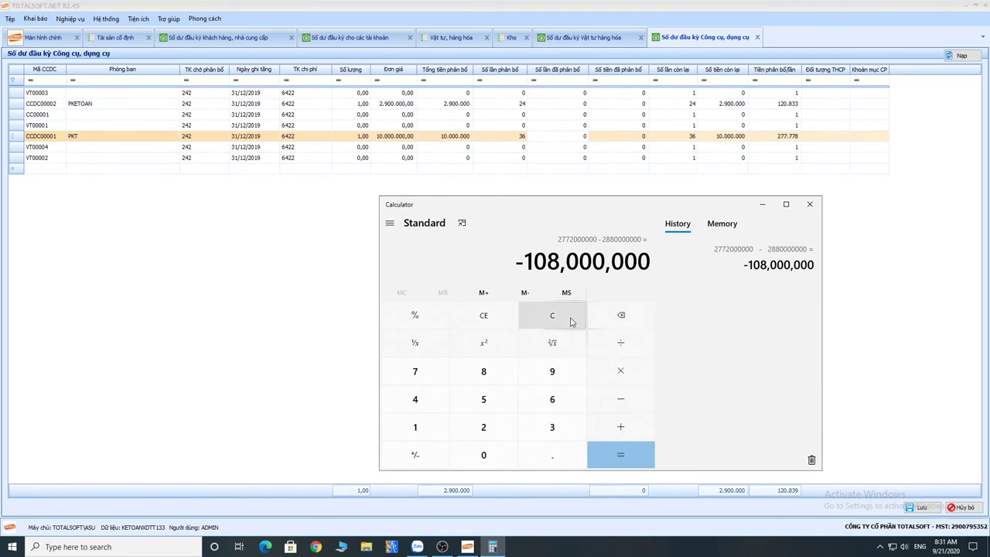
click(567, 319)
click(438, 438)
click(483, 458)
click(482, 458)
click(482, 458)
click(483, 458)
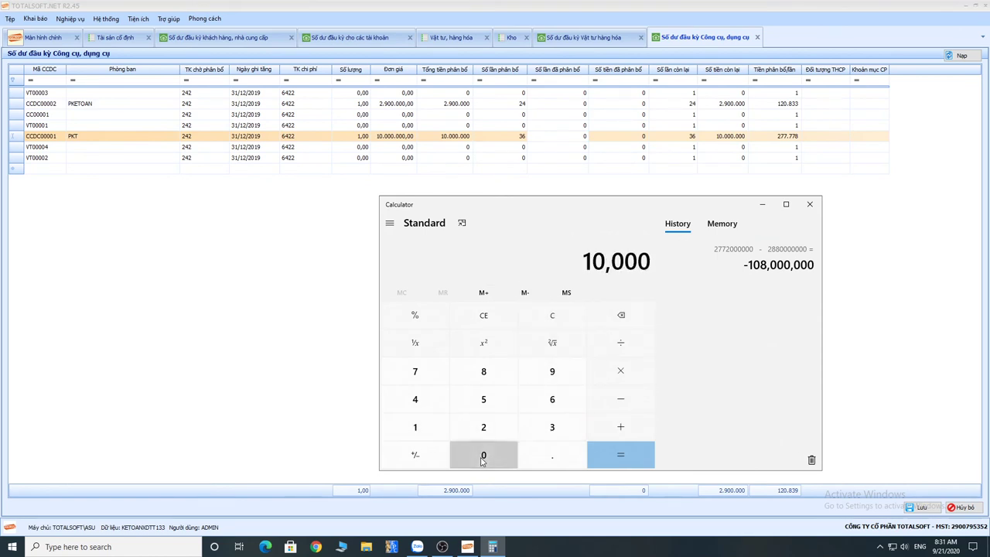
click(483, 458)
click(483, 458)
click(483, 461)
click(482, 461)
key(BackSpace)
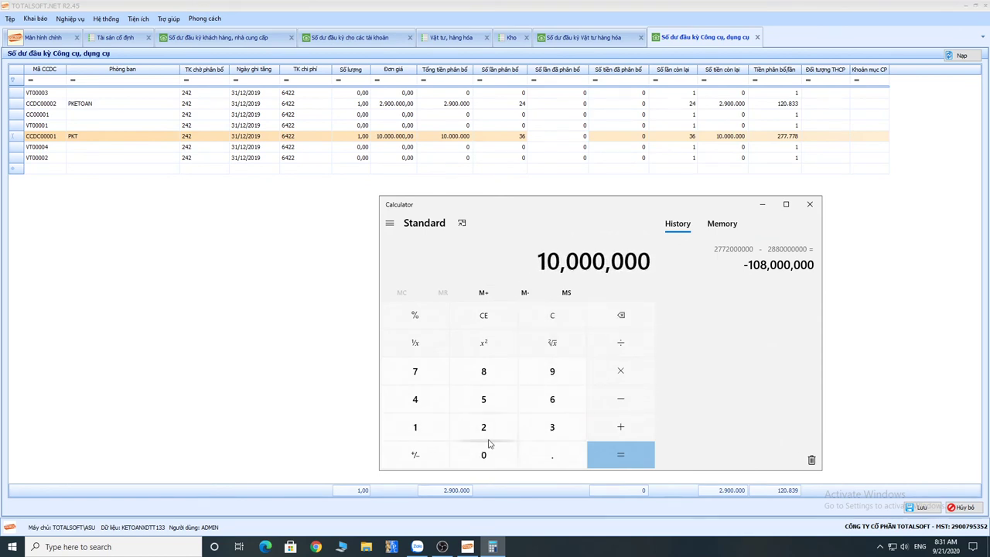
Replace the 10,000,000 entry in Calculator with 7,900,000.
click(621, 317)
click(621, 316)
click(621, 317)
click(621, 317)
click(621, 317)
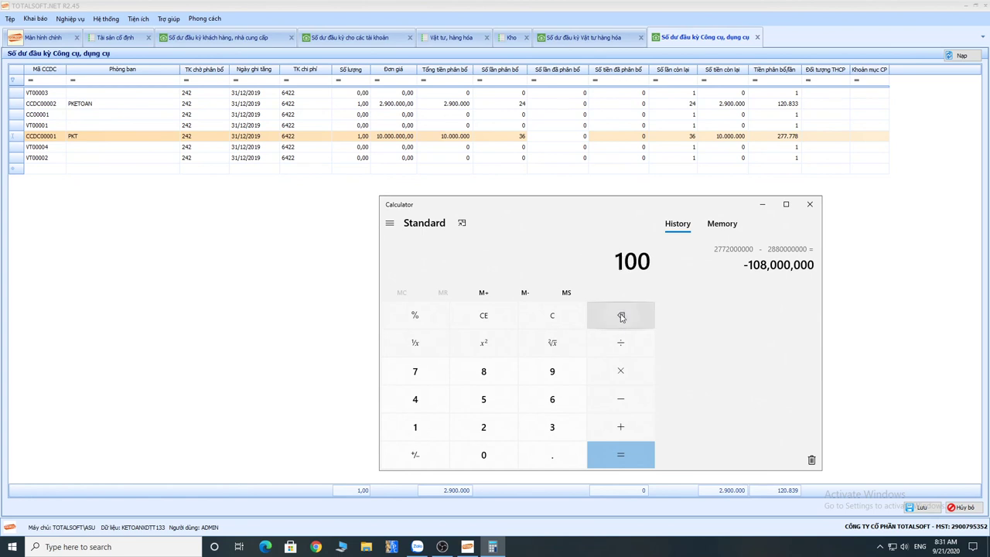
click(621, 317)
click(621, 317)
click(622, 316)
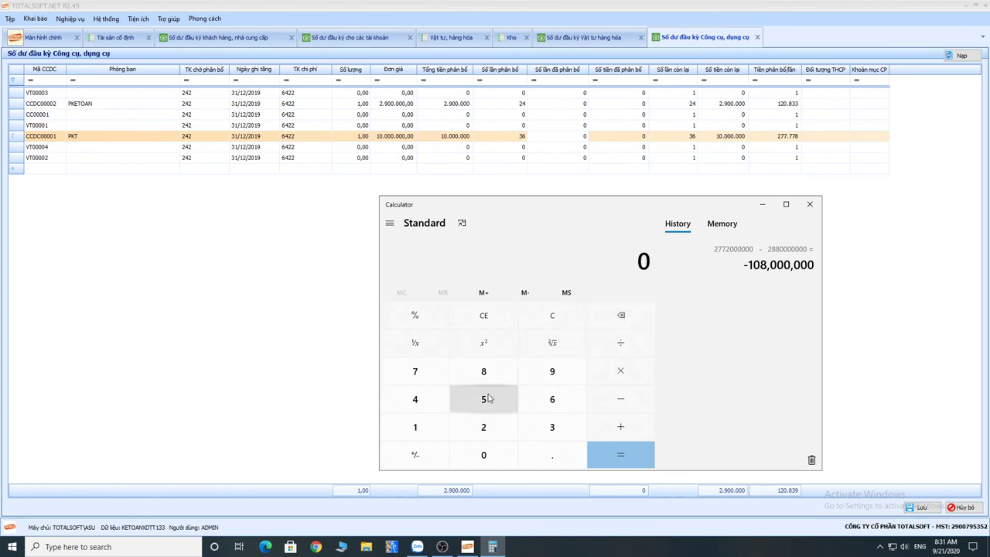
click(428, 382)
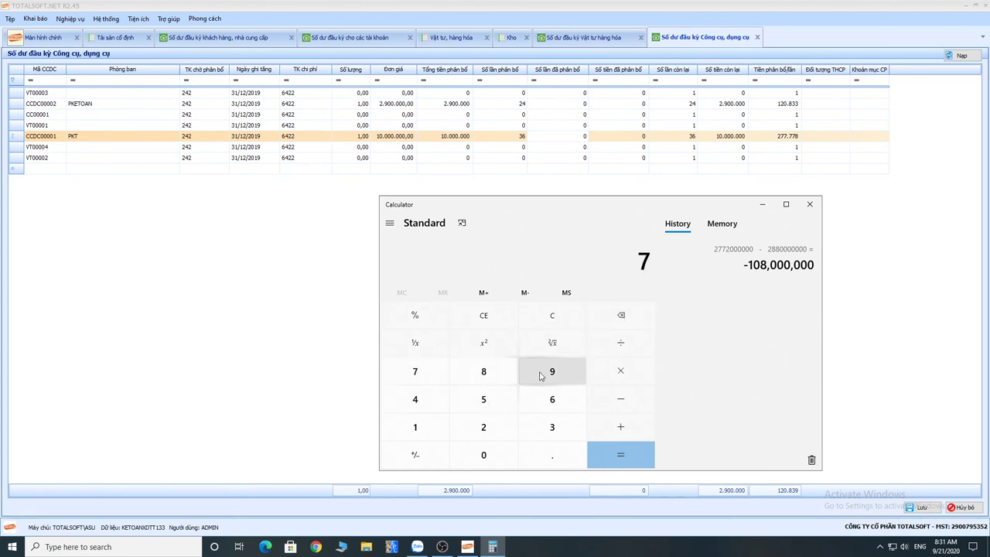
click(544, 376)
click(505, 461)
click(504, 462)
click(505, 463)
click(504, 463)
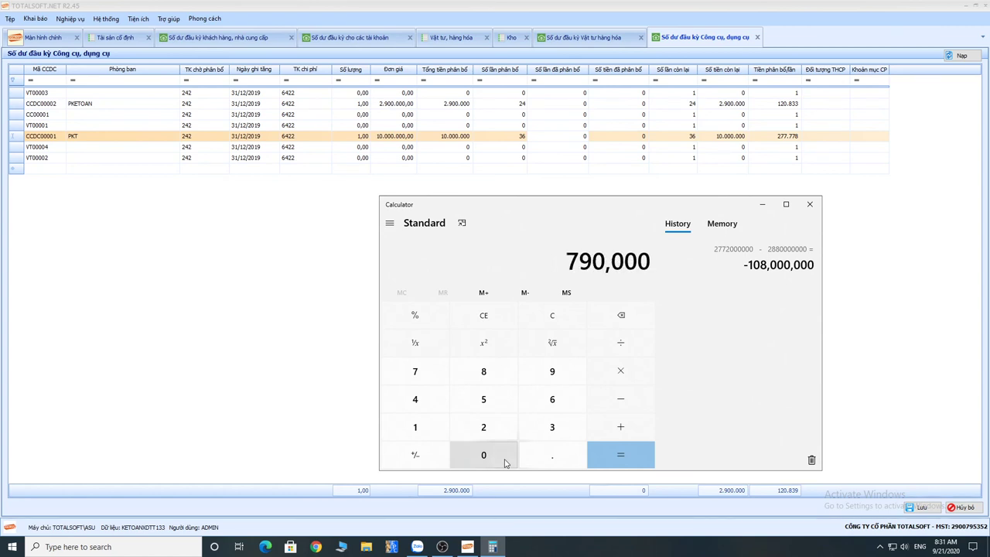
click(505, 462)
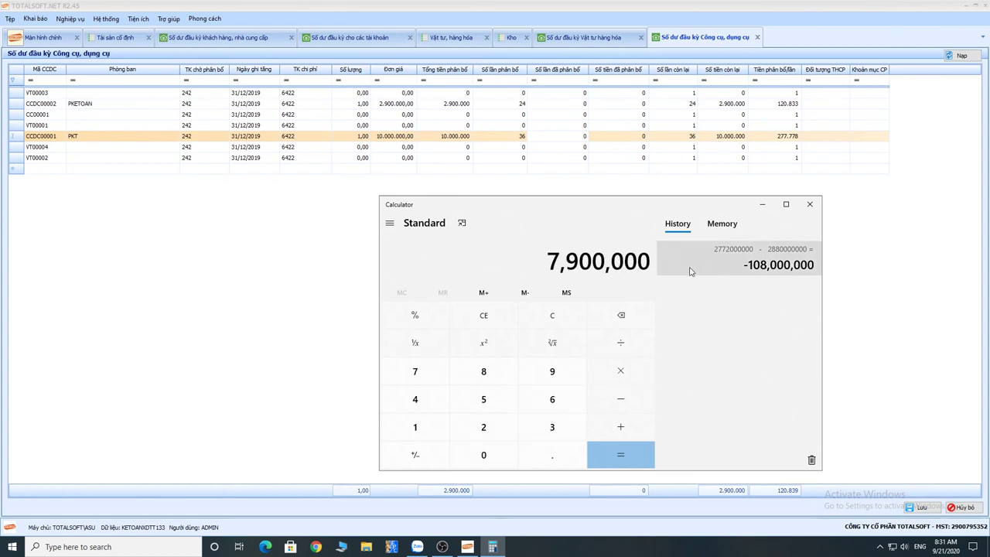
Divide the entered 7,900,000 by 277,778, the per-period allocation of CCDC00001, in Calculator.
click(622, 349)
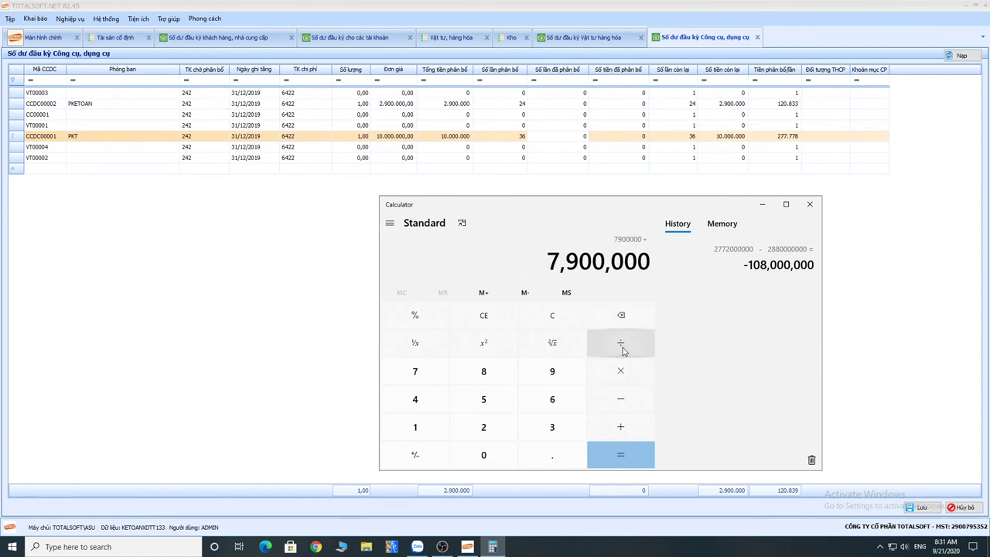
click(488, 424)
click(418, 372)
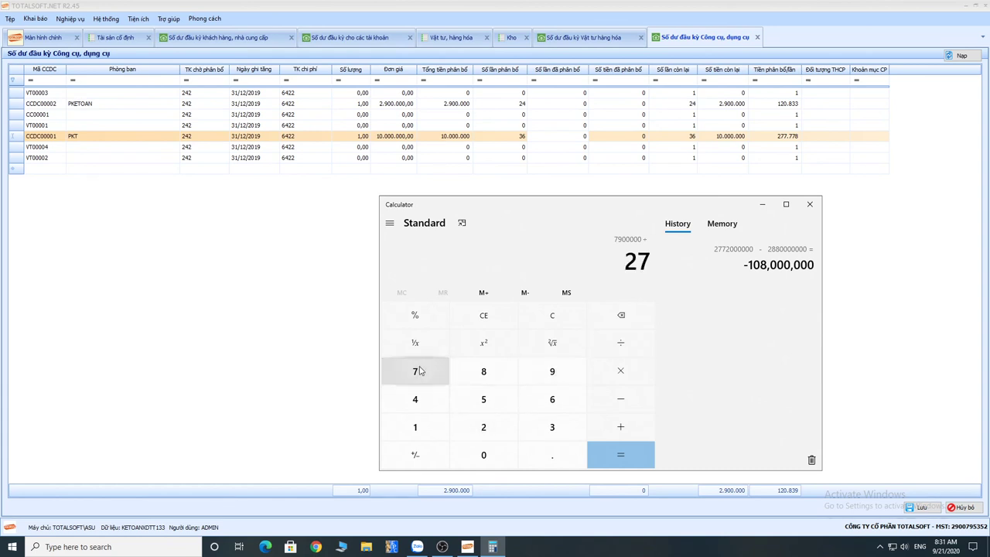
click(417, 371)
click(418, 372)
click(418, 371)
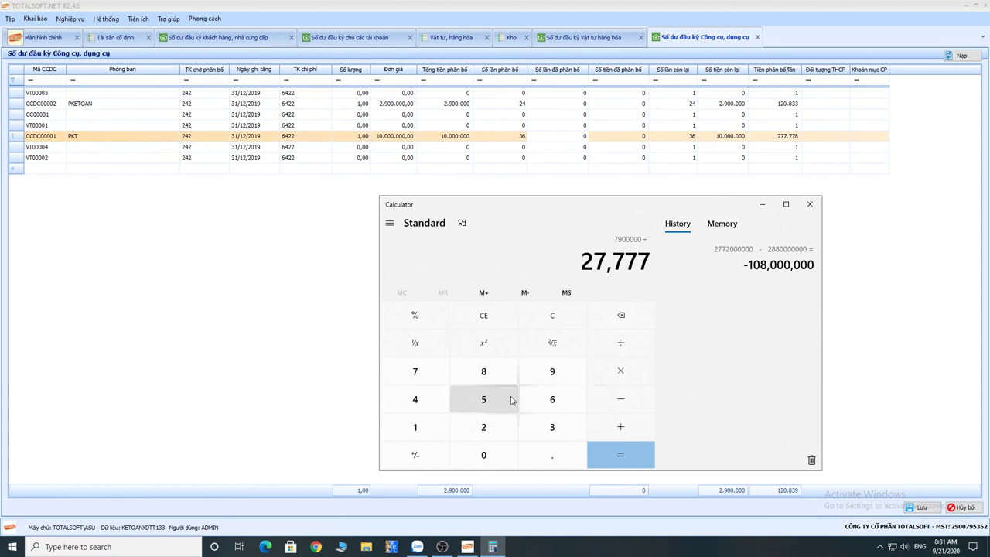
click(483, 372)
click(611, 462)
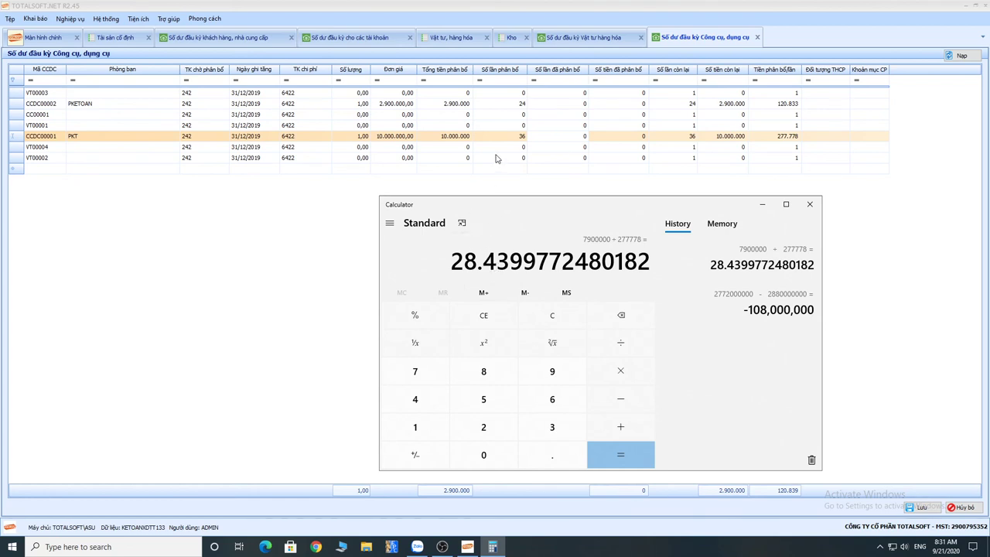
text(3)
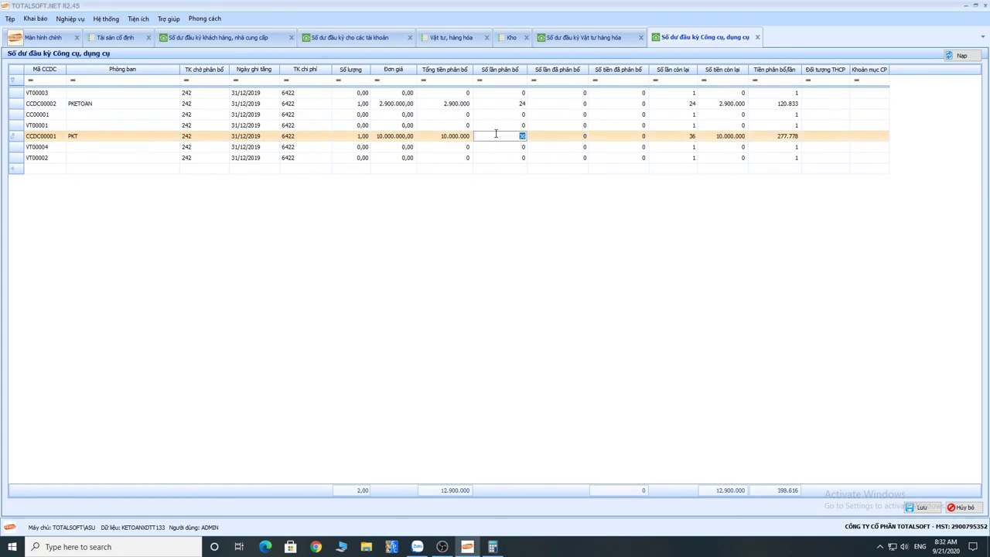
text(8)
key(Tab)
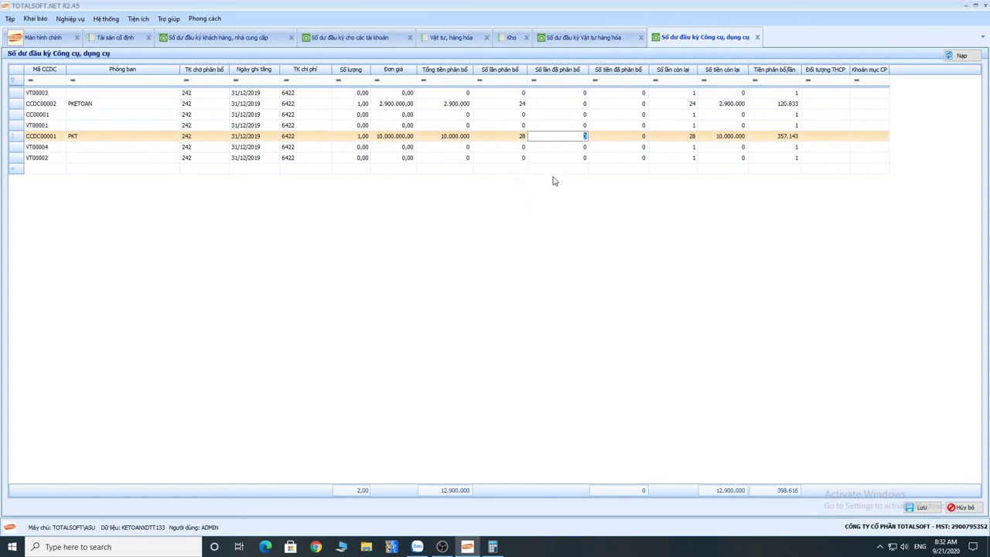
Switch CCDC00001's number of allocations (Số lần phân bổ) to 36 and its allocations already made (Số lần đã phân bổ) to 28.
click(511, 137)
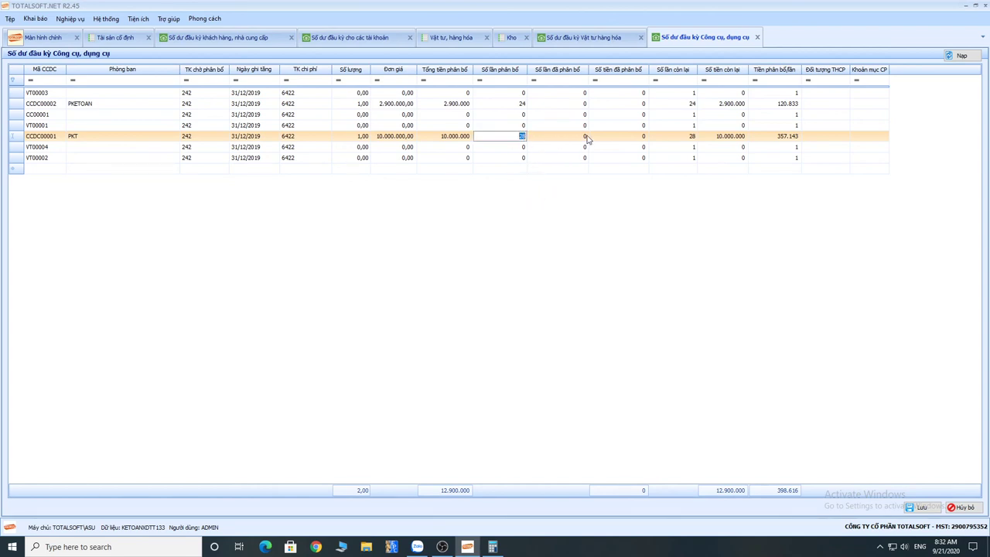
text(36)
key(Tab)
text(2)
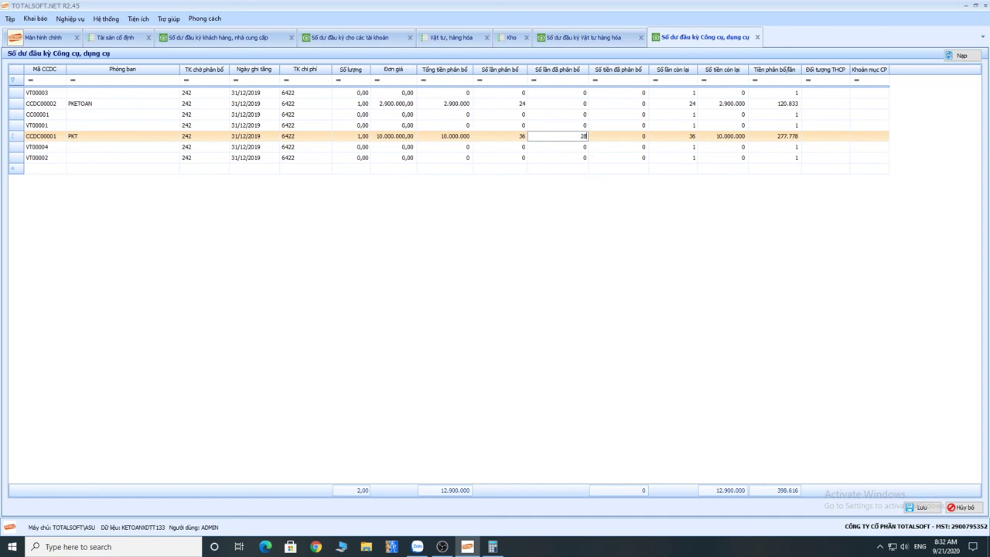
key(Tab)
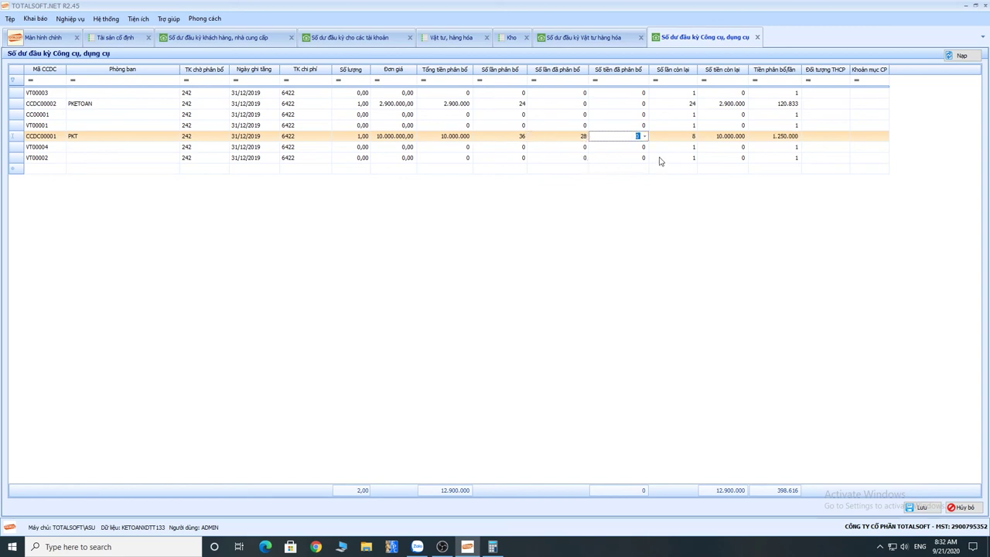
Enter 7.900.000 as the amount already allocated (Số tiền đã phân bổ) for CCDC00001 and save the tools opening balances.
text(79000000)
key(BackSpace)
key(Tab)
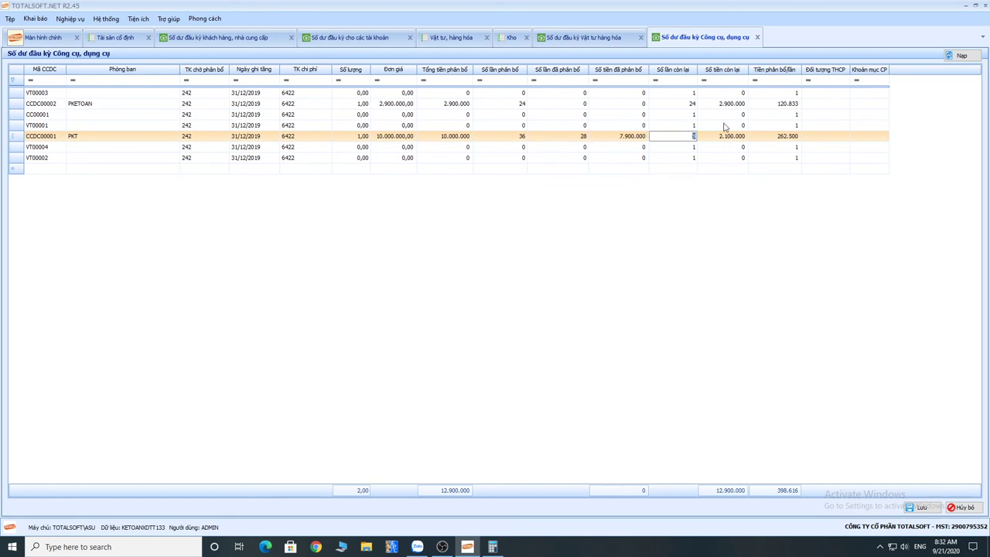
key(Tab)
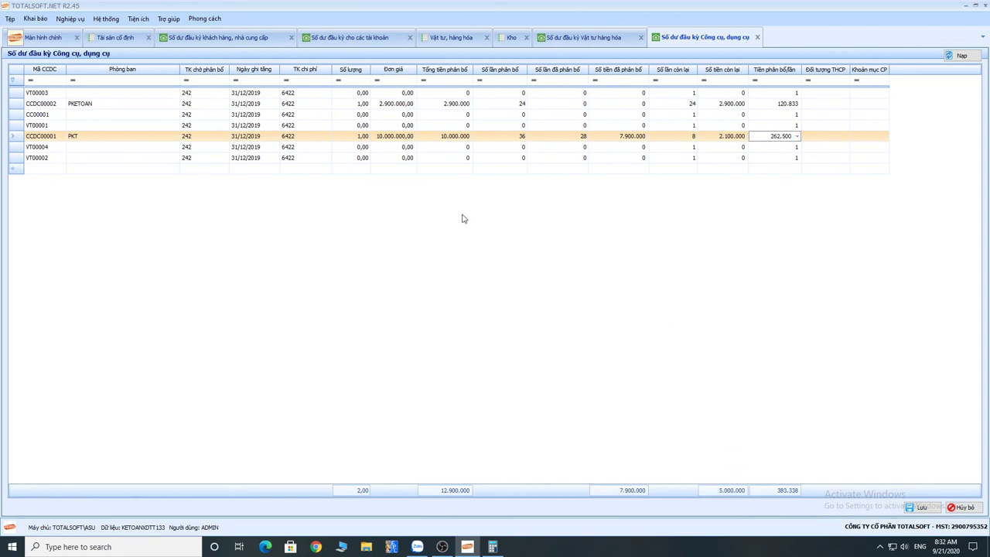
click(921, 511)
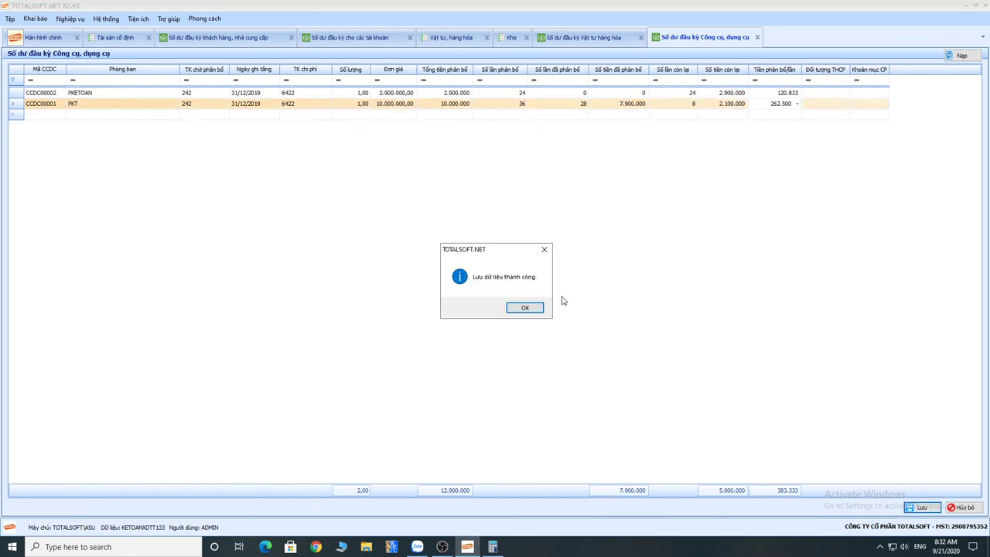
click(524, 308)
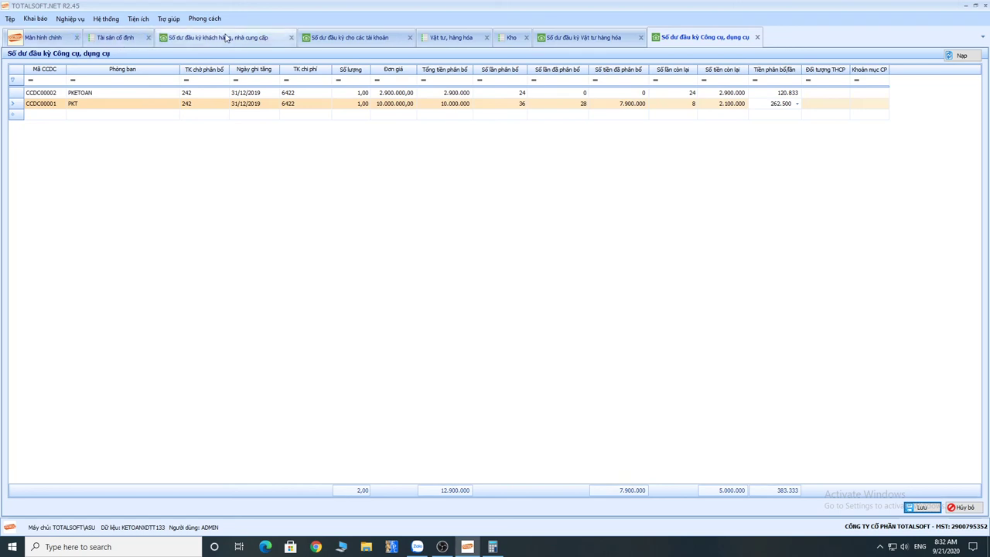
Close the warehouse, goods, opening-balance and fixed-asset pages, leaving only the main screen (Màn hình chính) open.
click(511, 38)
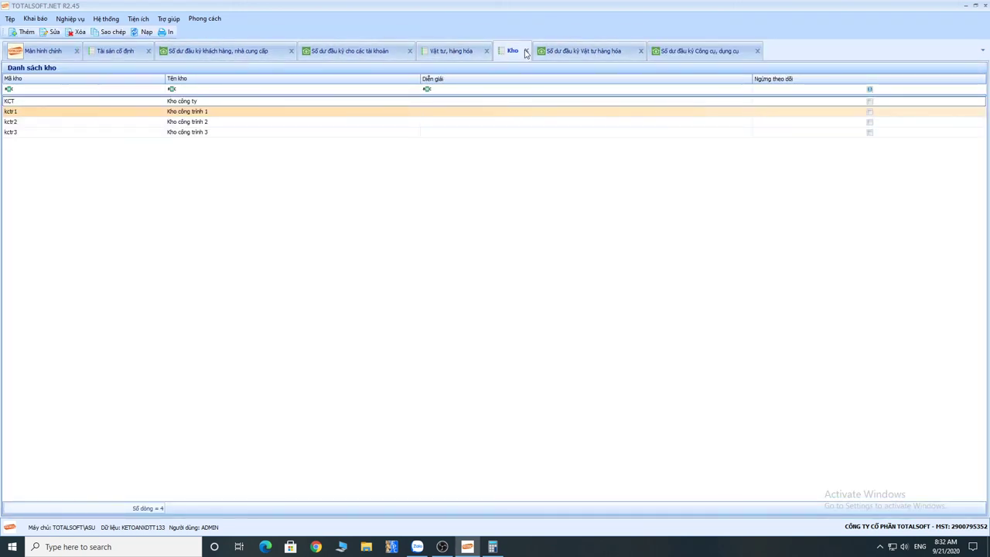
click(526, 51)
click(487, 37)
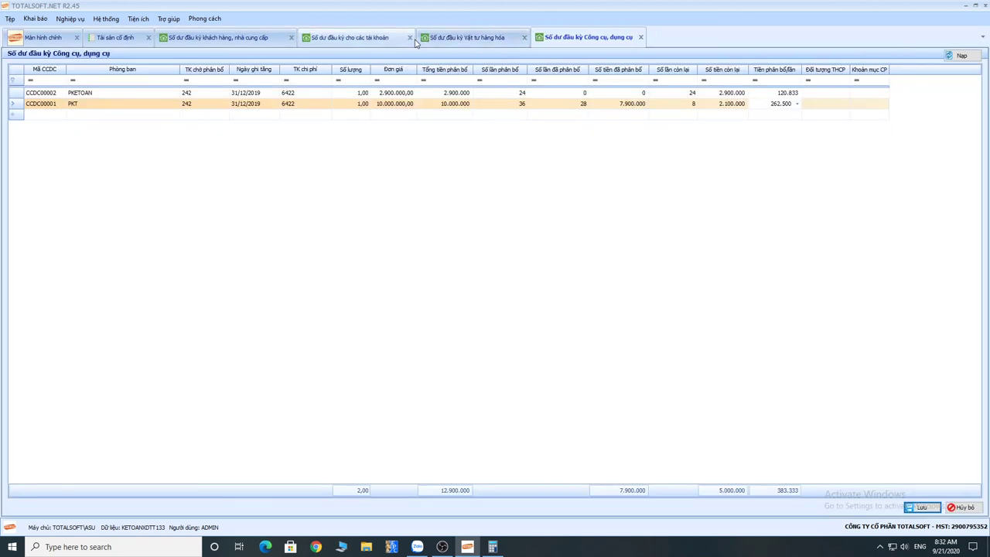
click(410, 37)
click(291, 38)
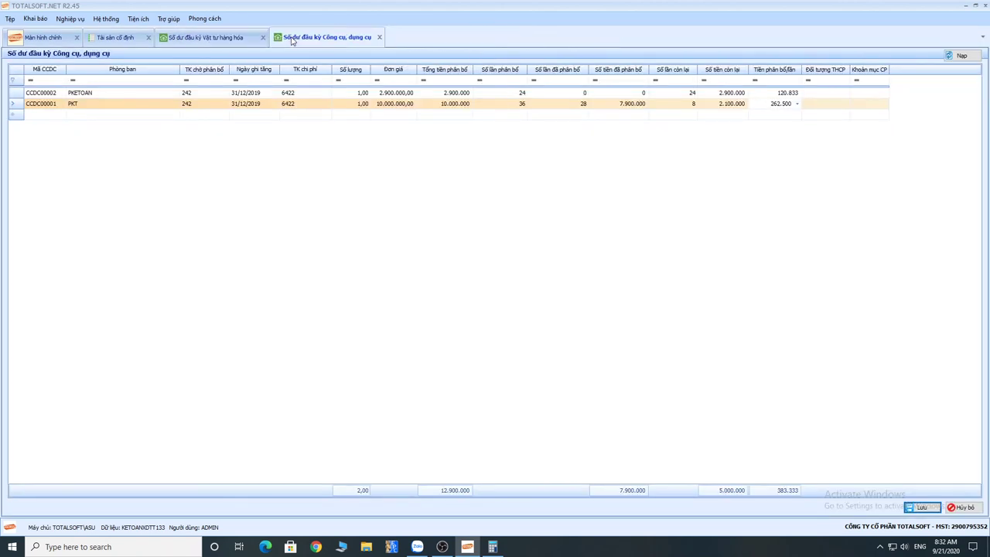
click(264, 37)
click(265, 37)
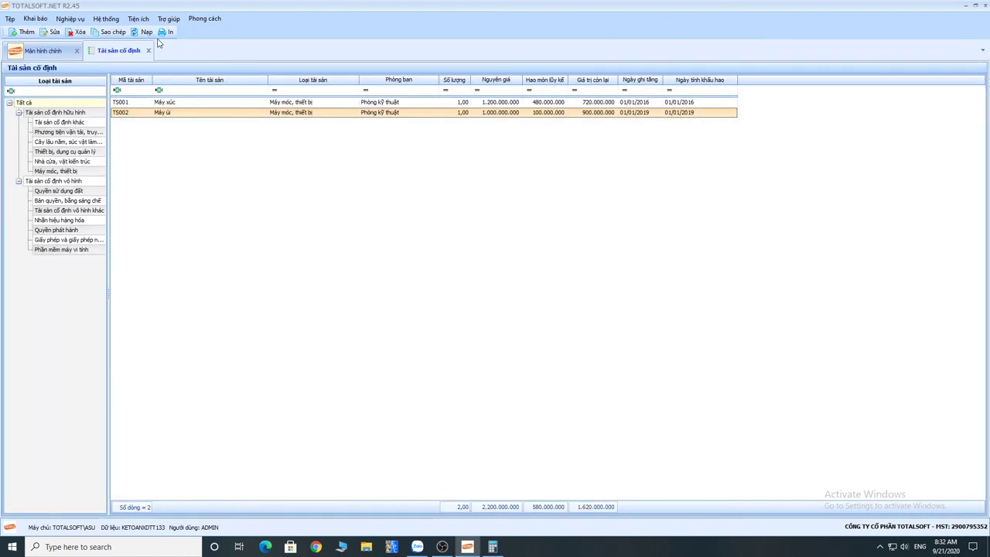
click(148, 47)
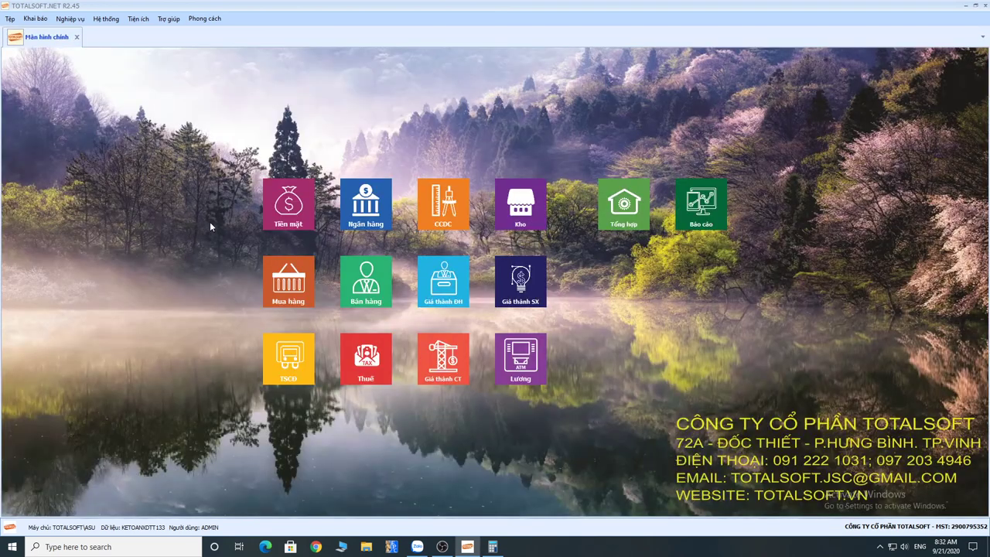
mouse_move(500, 550)
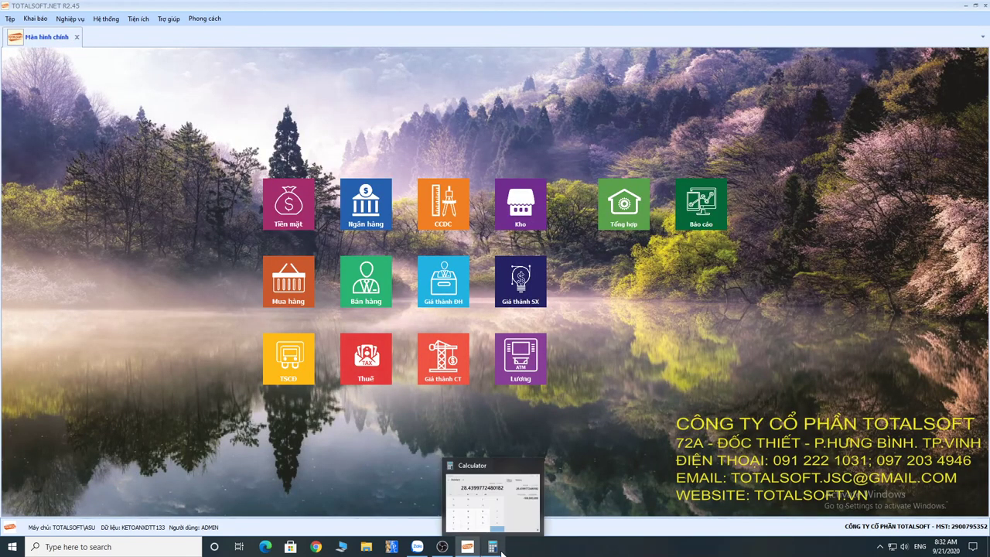